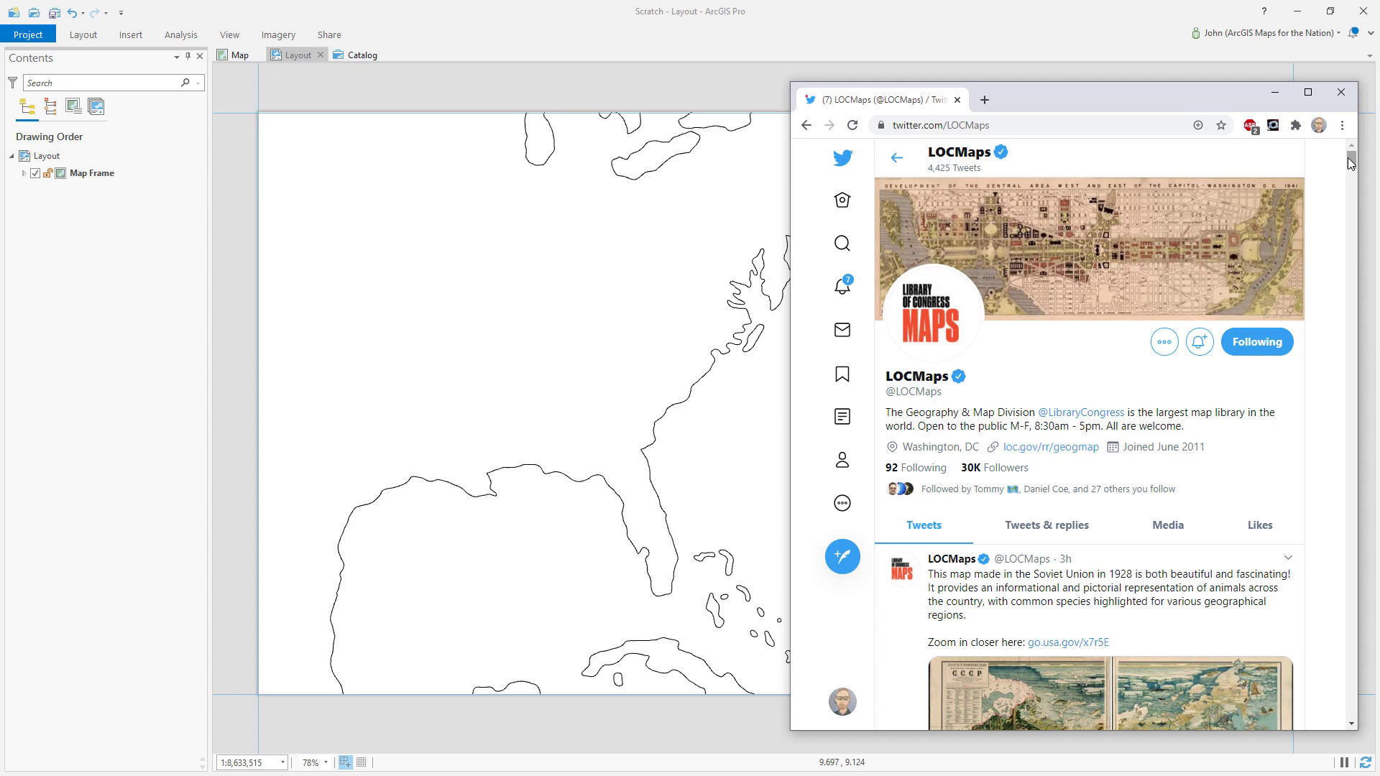
Scroll the LOCMaps Twitter feed back to the Sep 21 Philadelphia city plan tweet.
left_click_drag(1351, 162, 1344, 352)
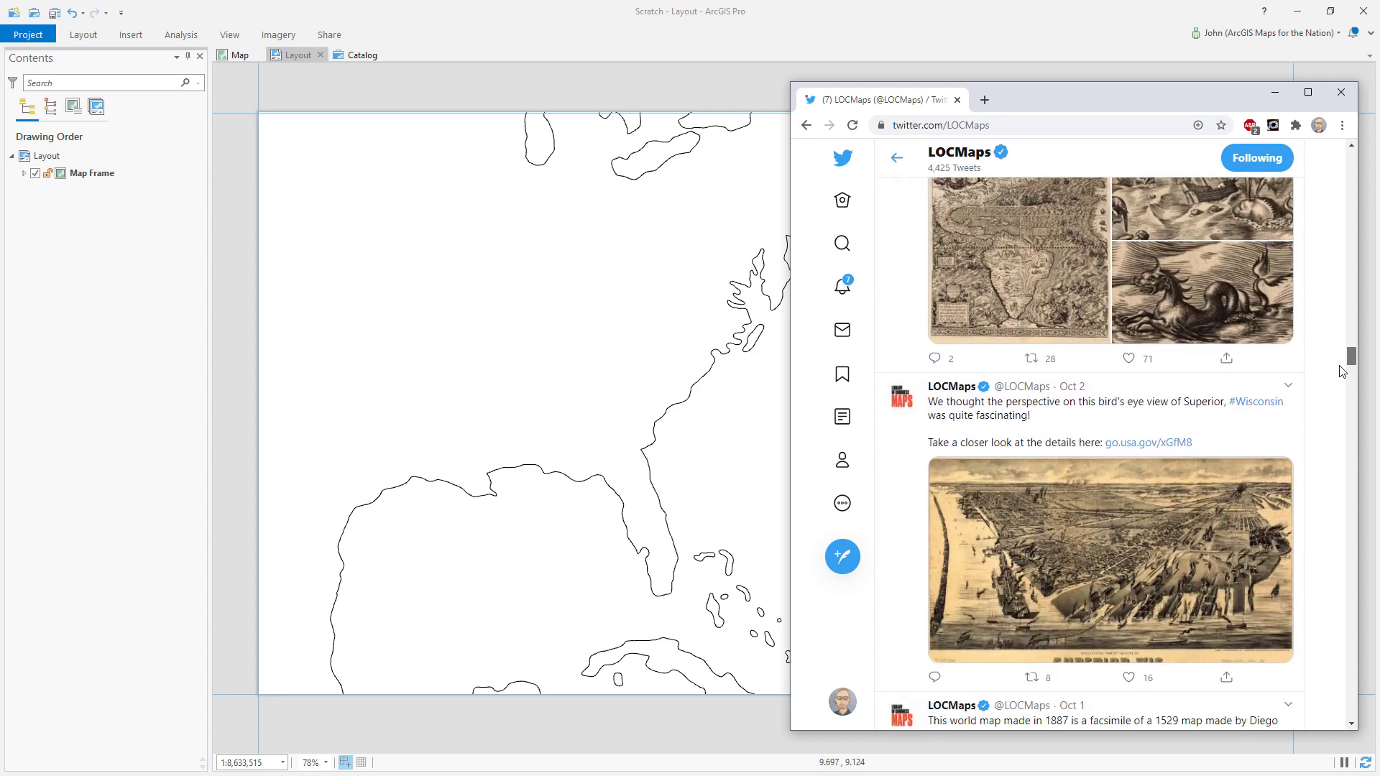
left_click_drag(1343, 375, 1341, 468)
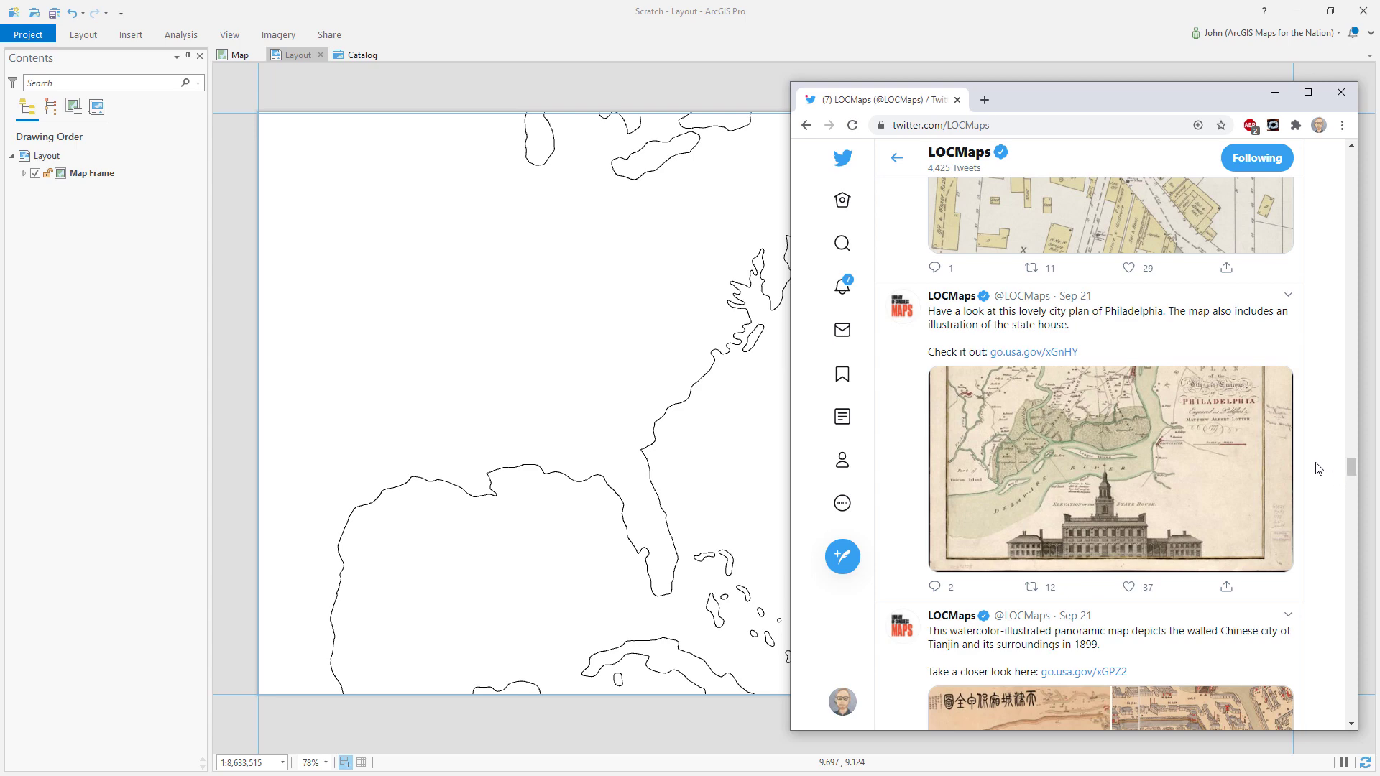
View the Philadelphia map image, close it, and follow the tweet's go.usa.gov link.
left_click(1170, 445)
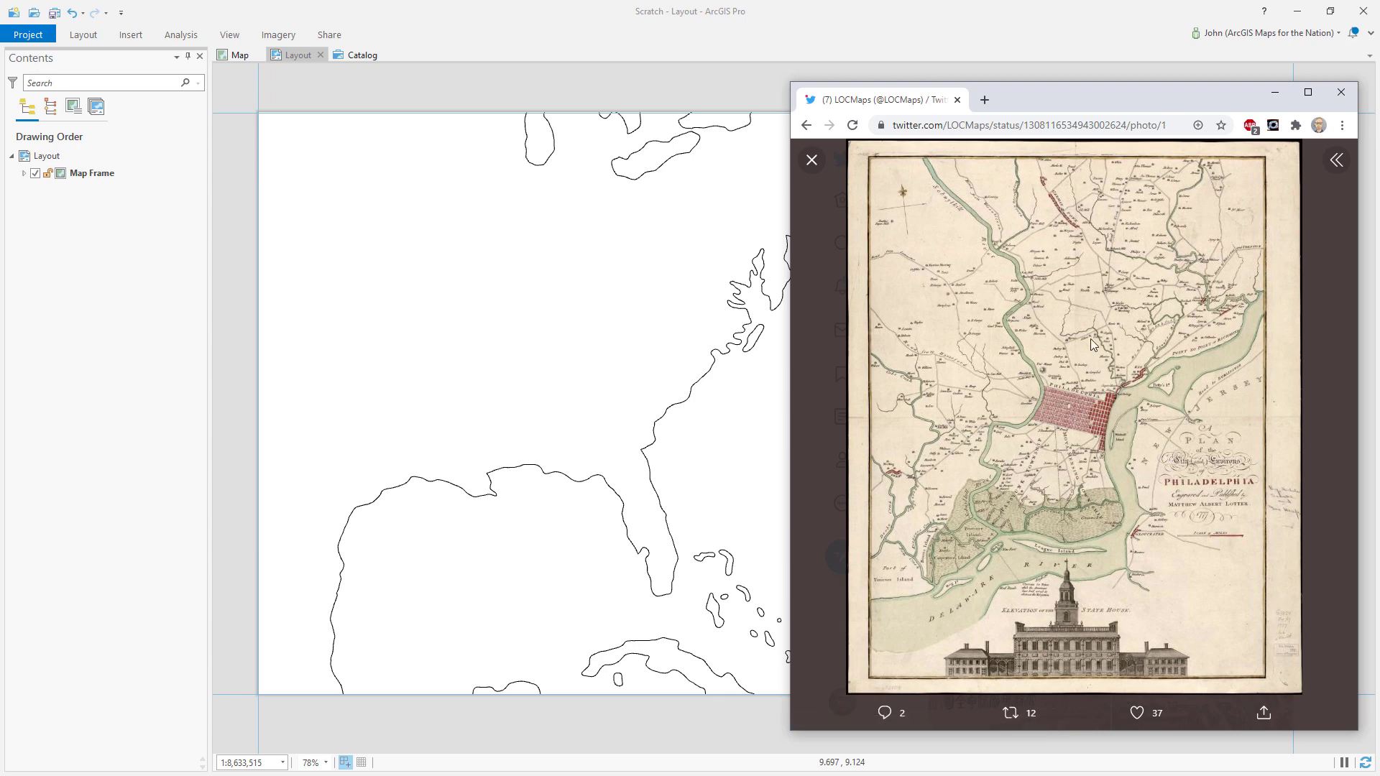
left_click(812, 159)
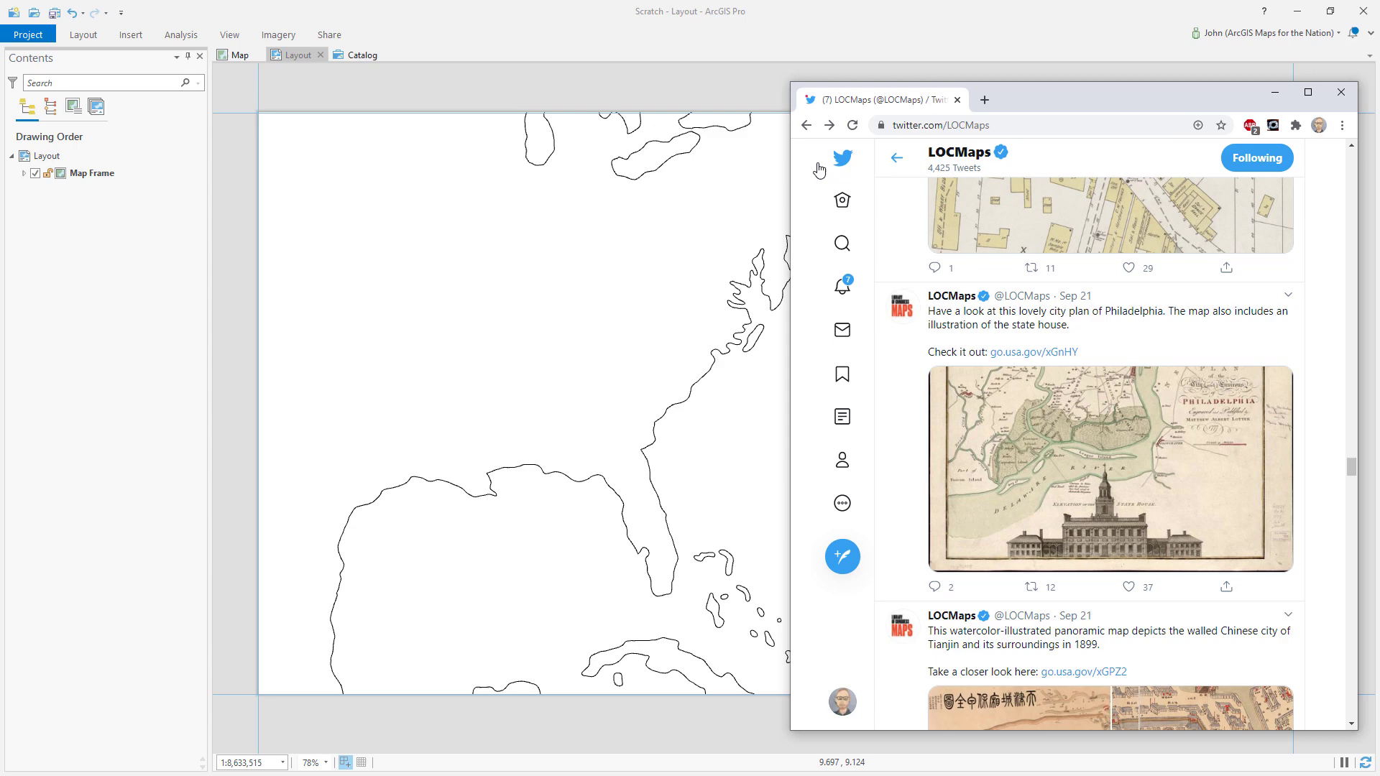
left_click(1016, 355)
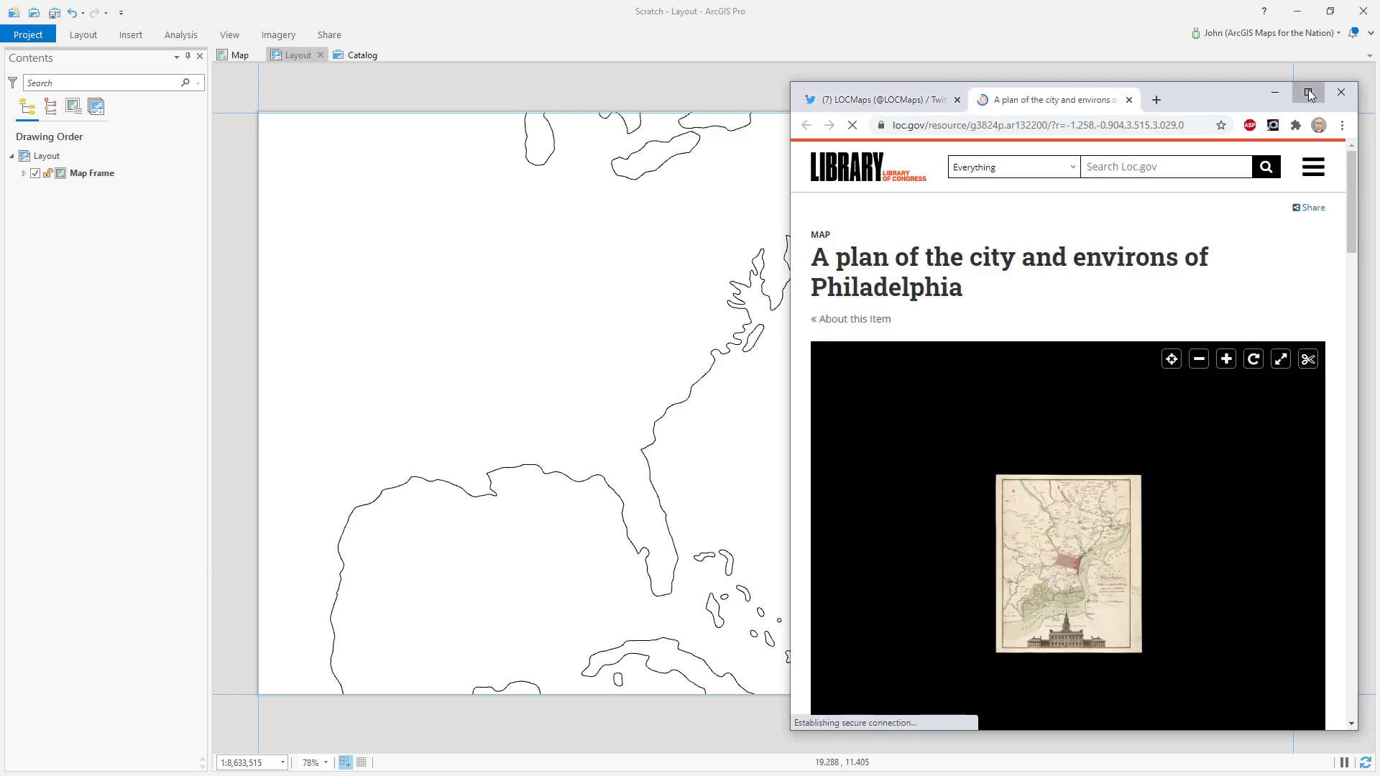
Maximize the browser and zoom the full-screen map viewer into the SCALE of MILES bar.
left_click(1308, 92)
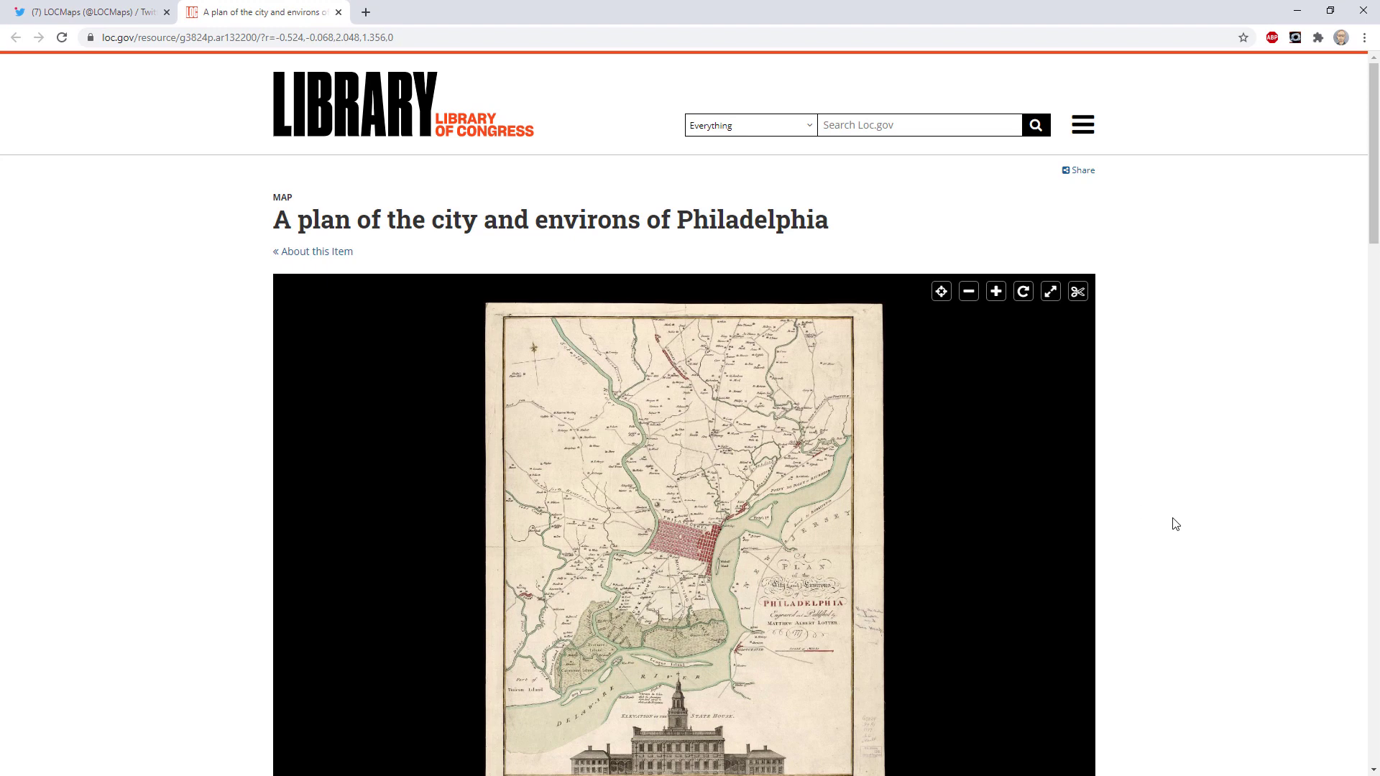
scroll(1175, 521, "down", 2)
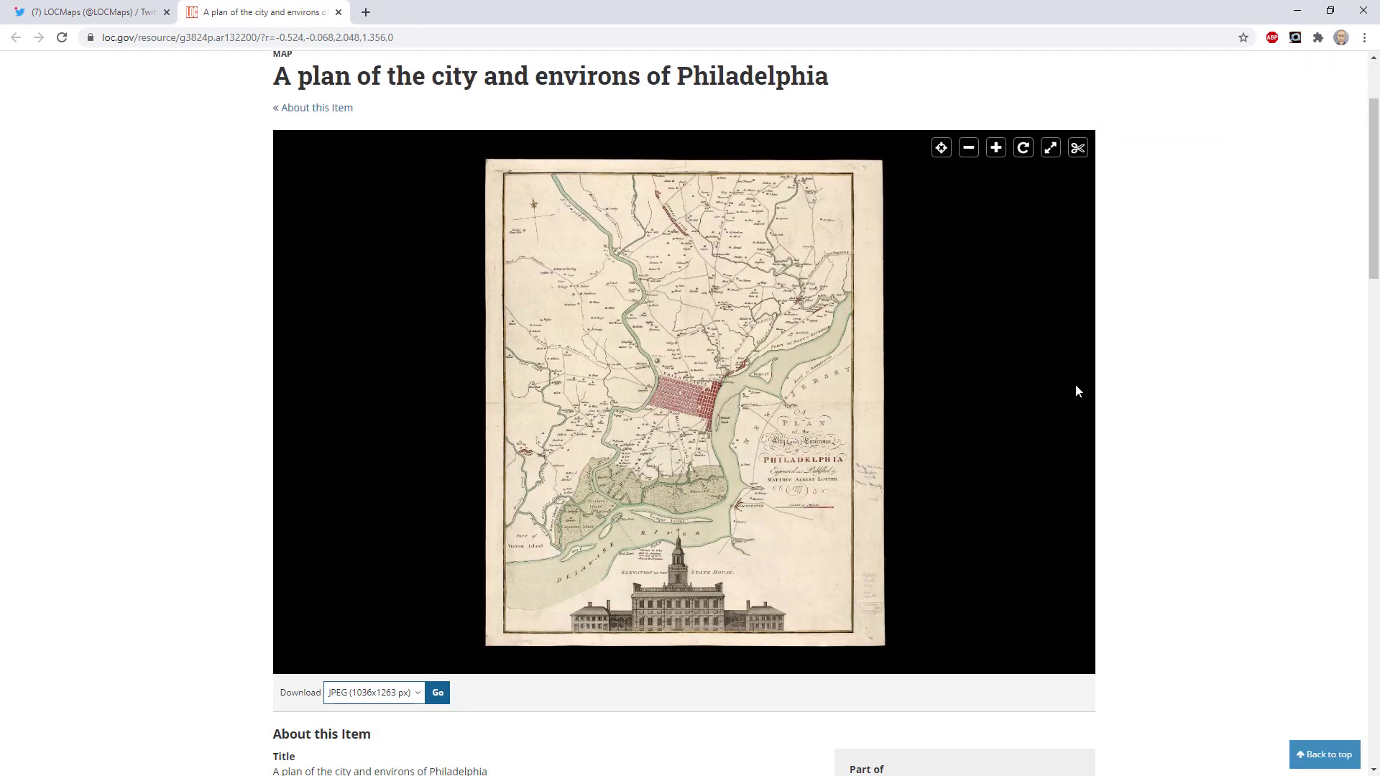
left_click(1051, 148)
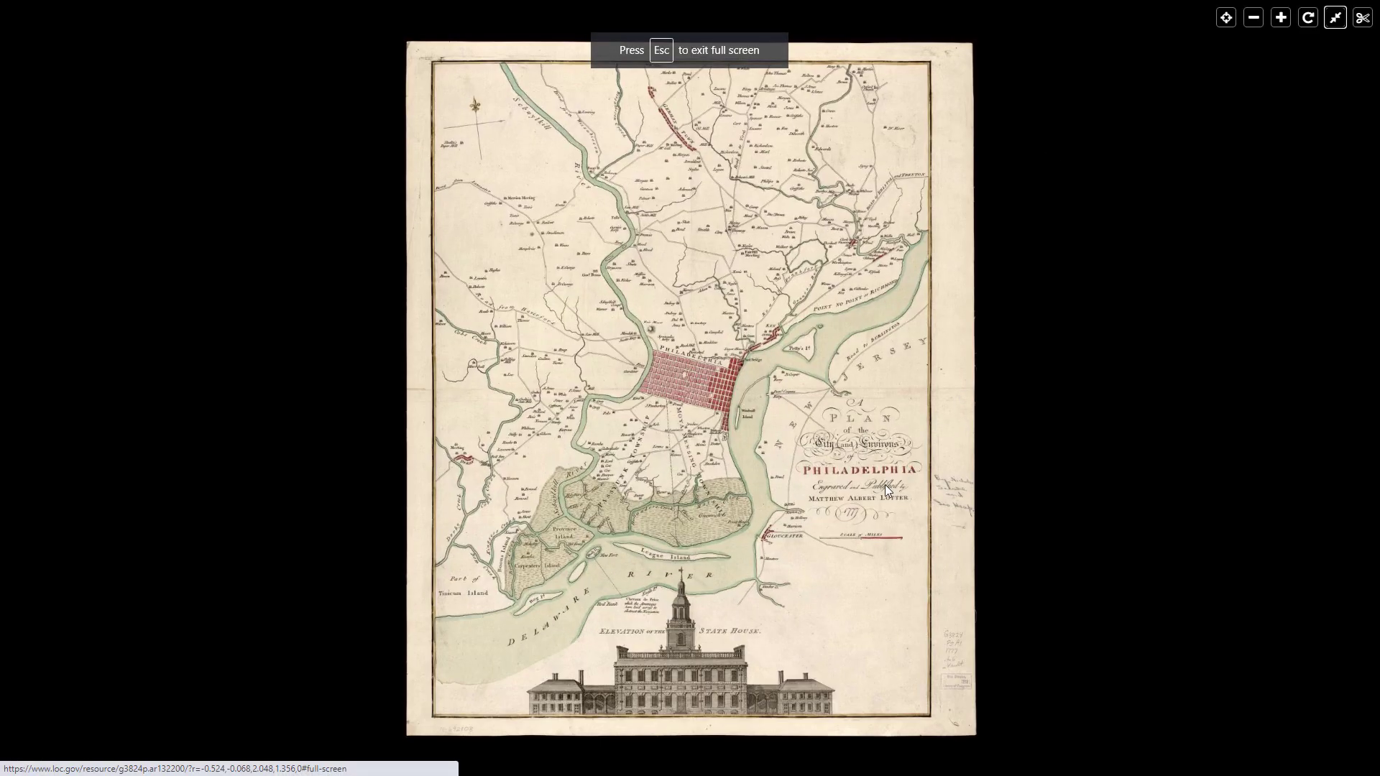
scroll(869, 530, "up", 4)
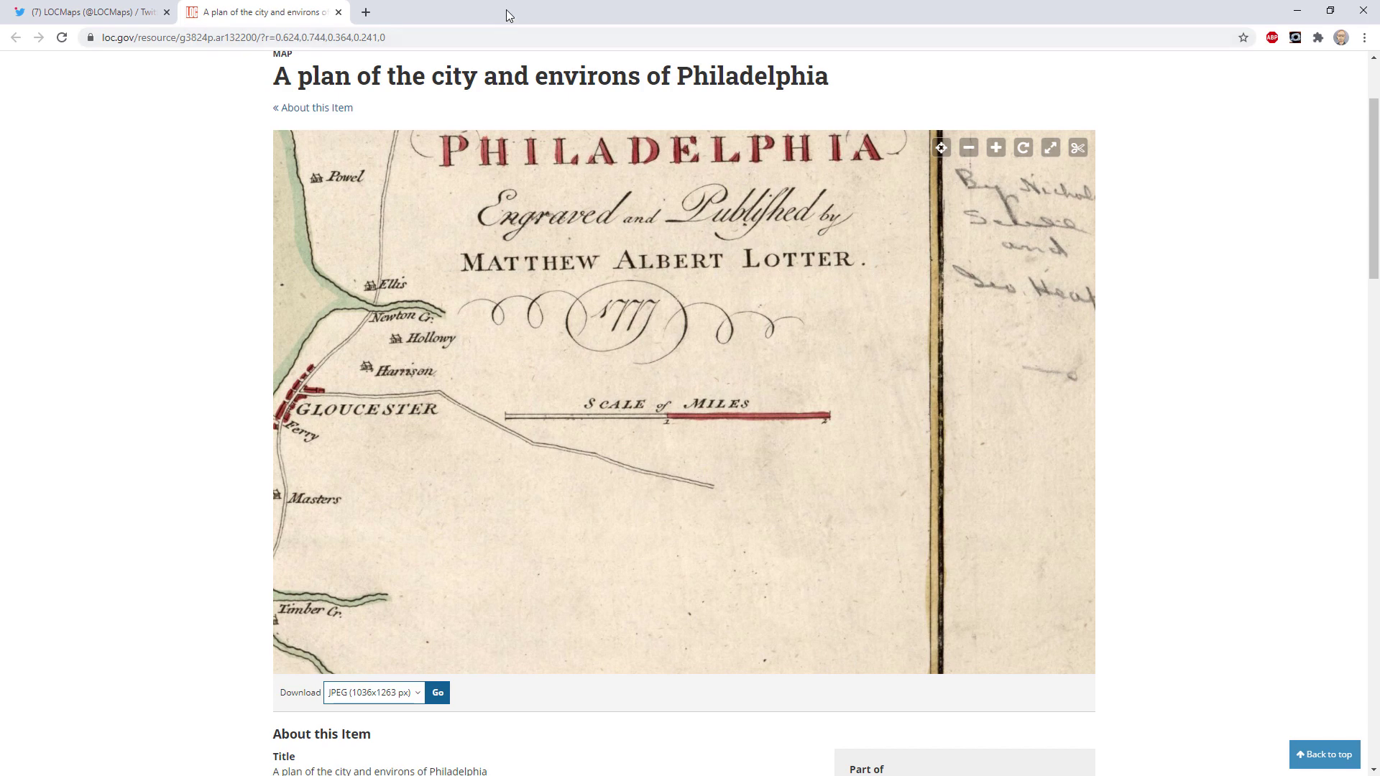
Restore the browser window and drag it aside to reveal the ArcGIS Pro layout.
left_click_drag(502, 13, 189, 97)
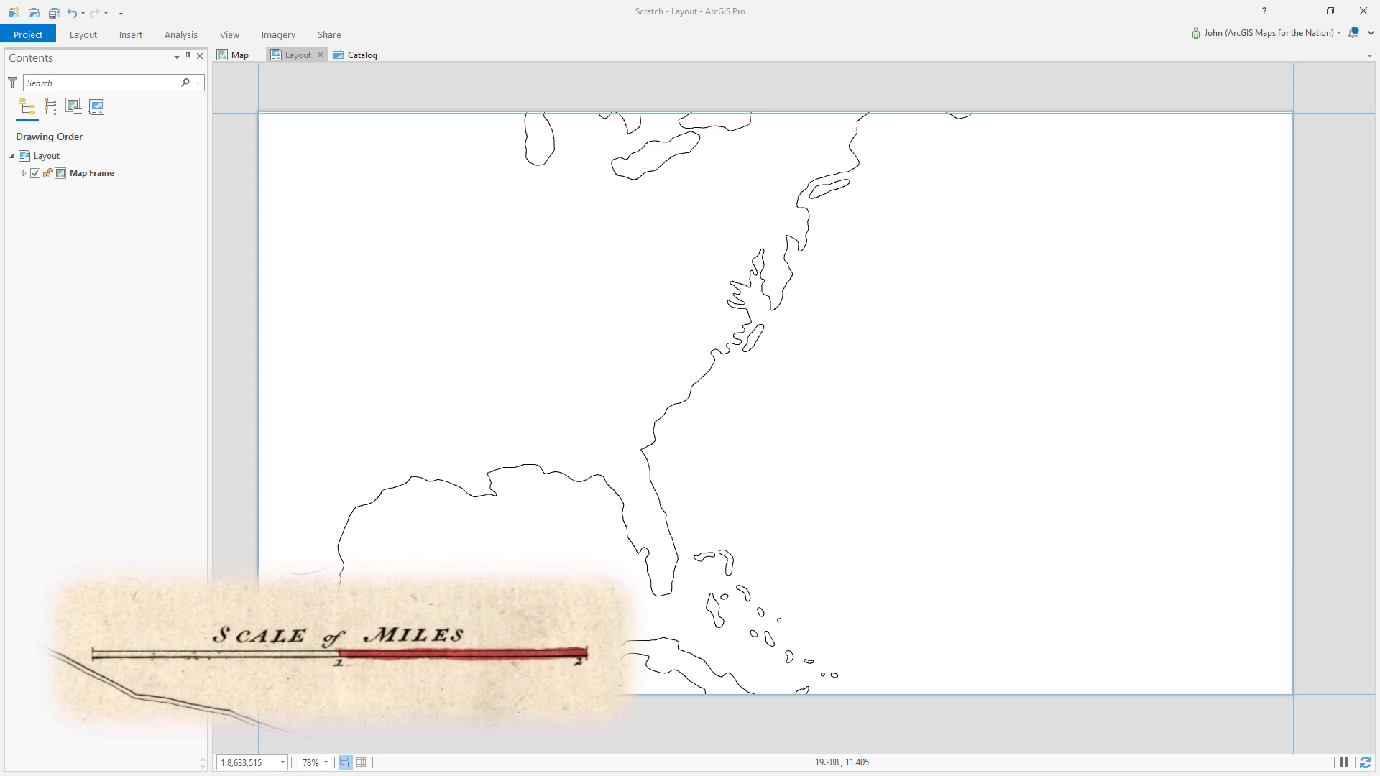
left_click(124, 400)
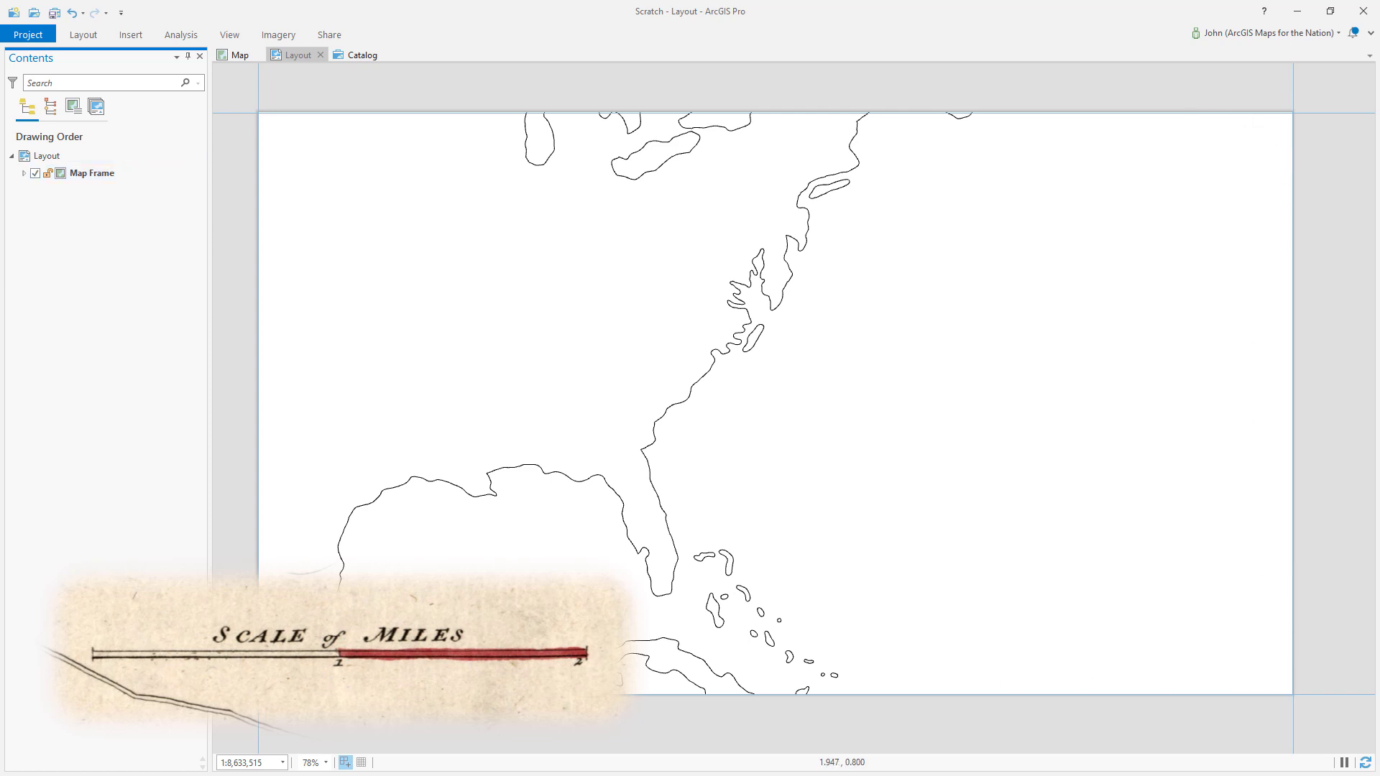
Insert an Alternating Scale Bar 1, drawing it at the page's lower right.
left_click(133, 40)
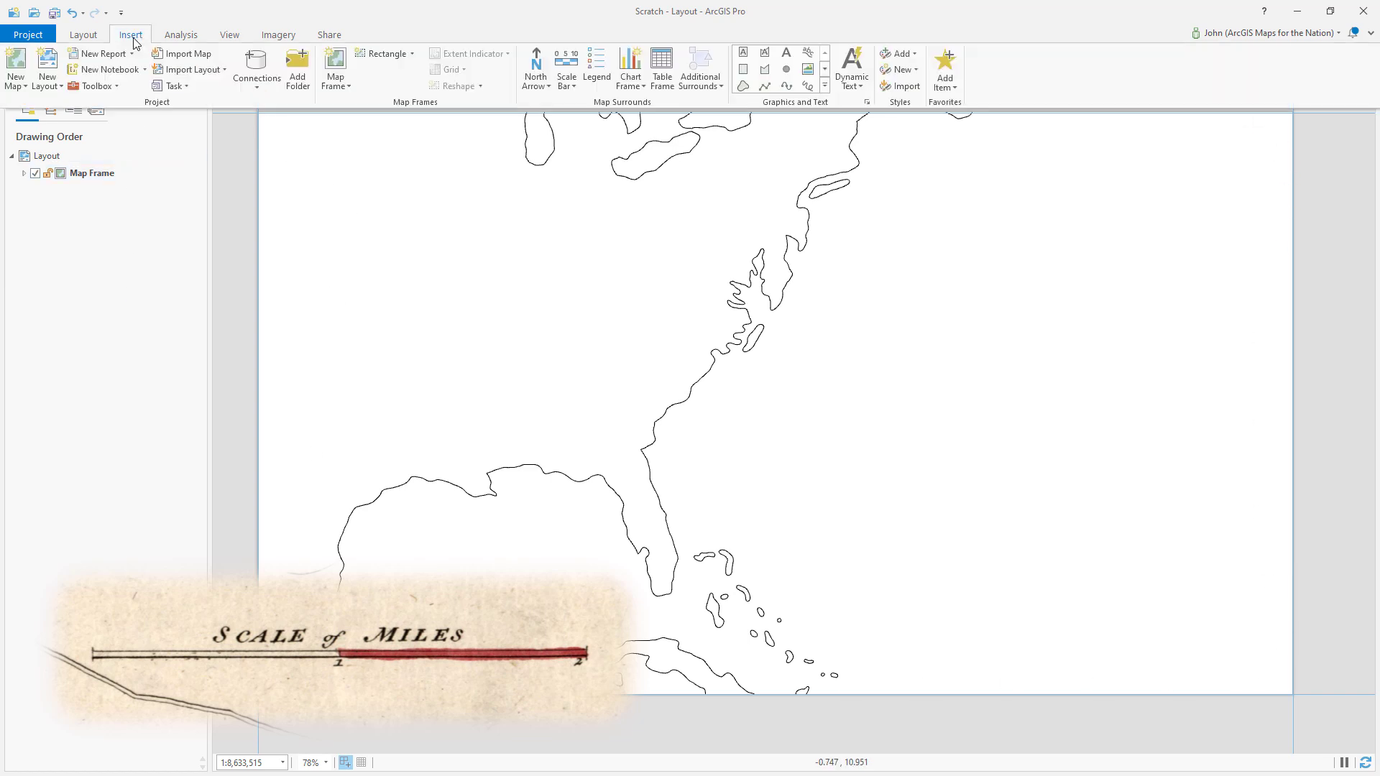
left_click(567, 84)
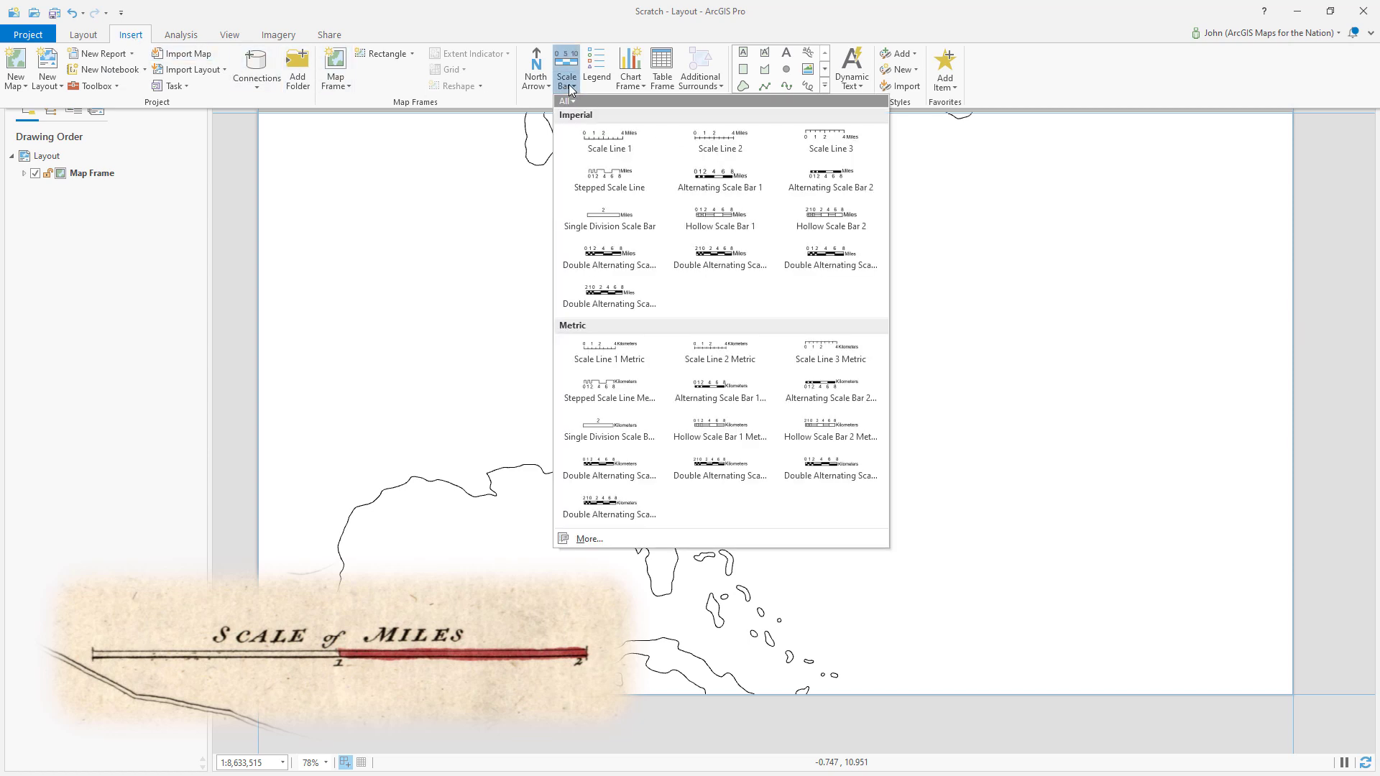
left_click(717, 181)
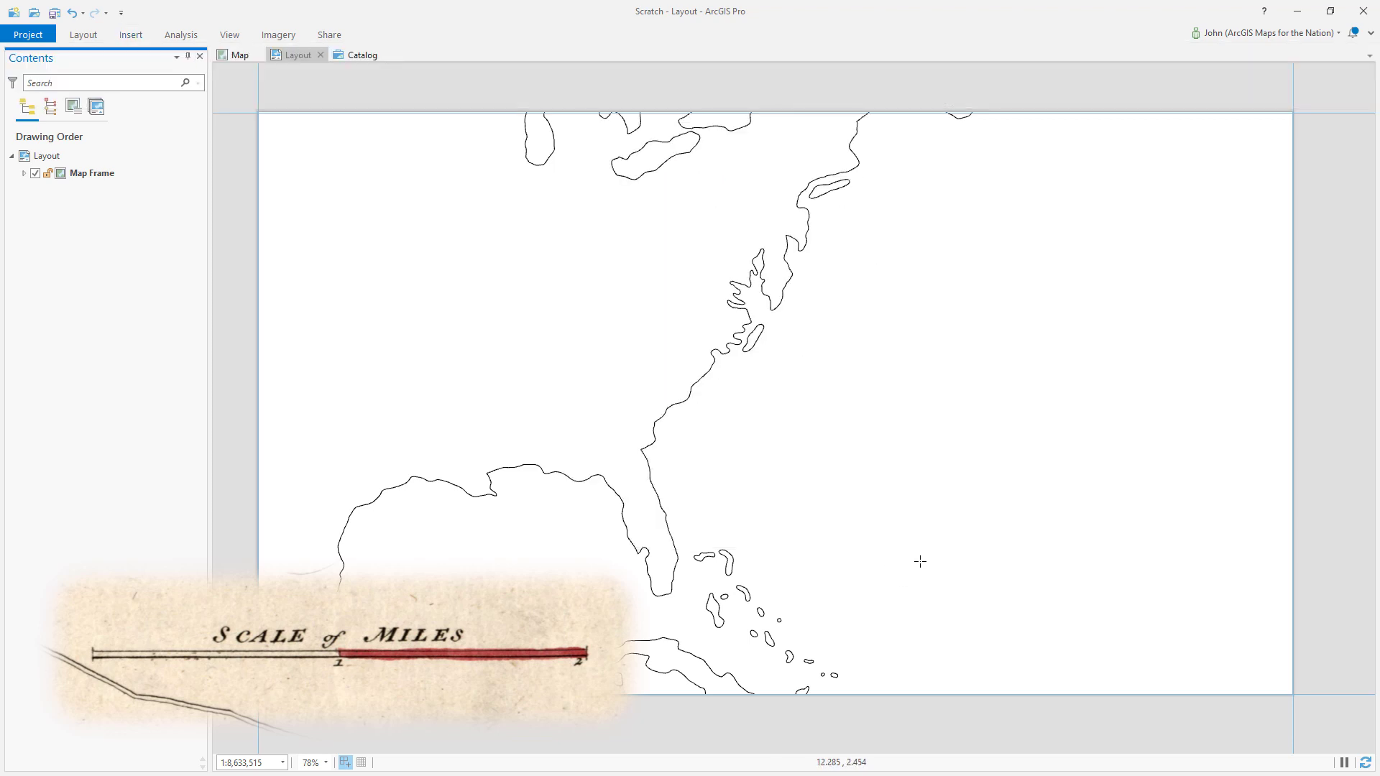
left_click_drag(934, 568, 1149, 636)
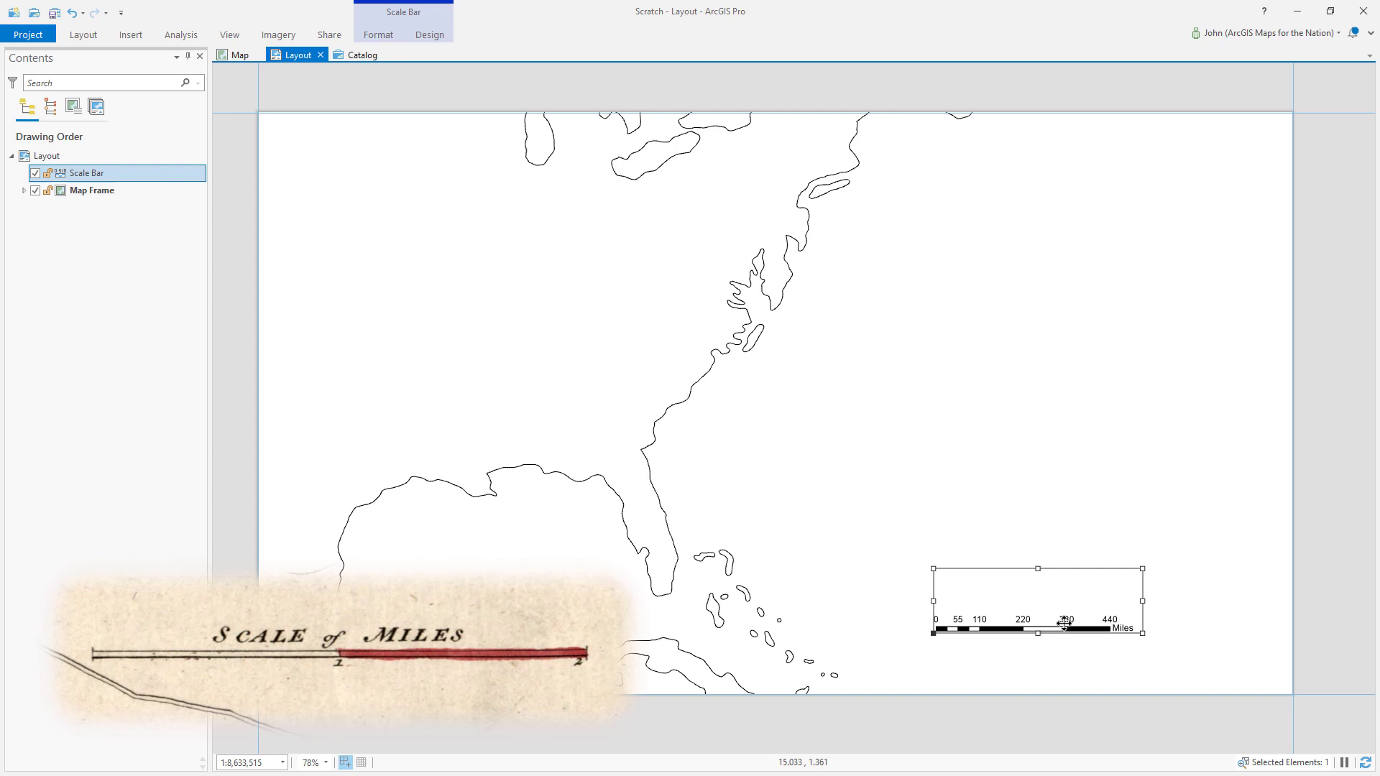
Move the scale bar toward the page centre, widen it slightly, and zoom in on it.
left_click_drag(1071, 618, 882, 403)
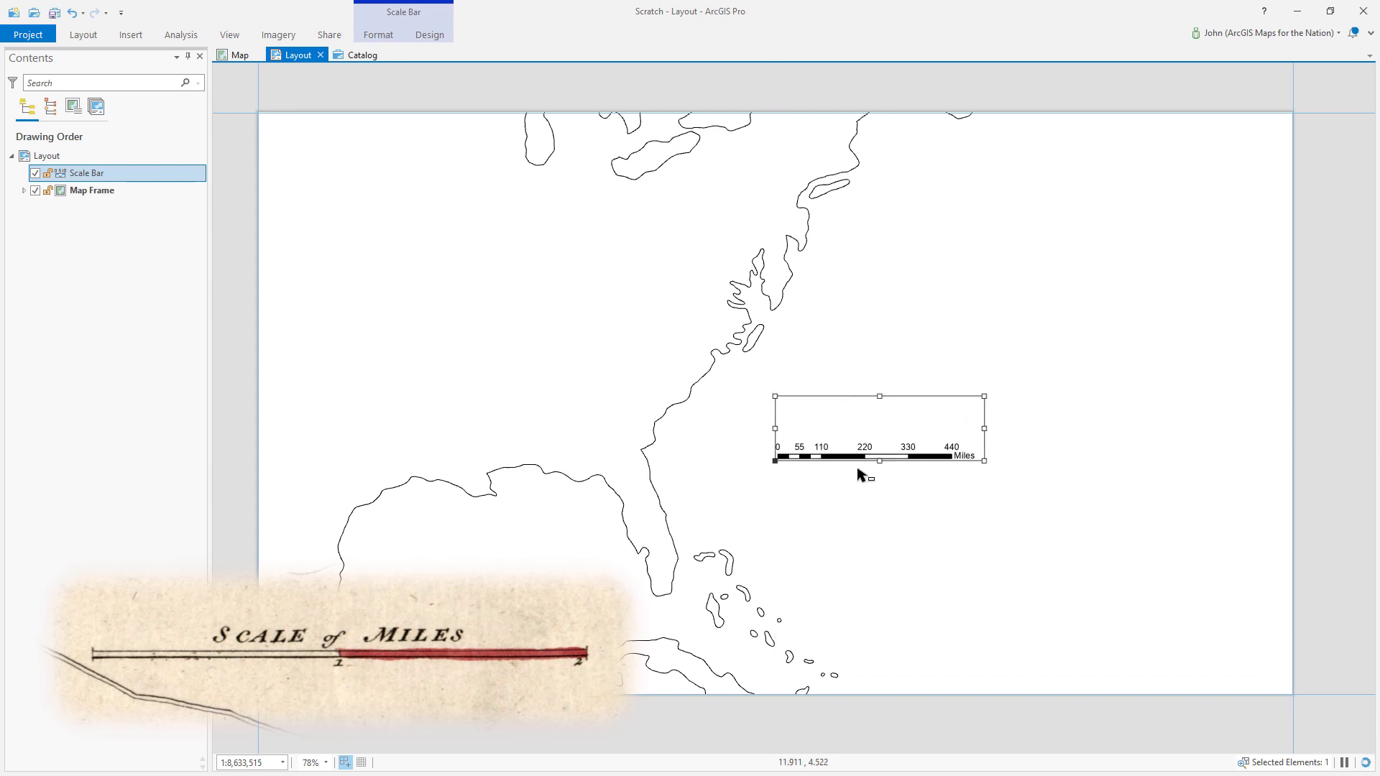
mouse_move(984, 428)
left_mouse_down()
mouse_move(1016, 428)
mouse_move(1003, 428)
left_mouse_up()
scroll(1043, 445, "up", 2)
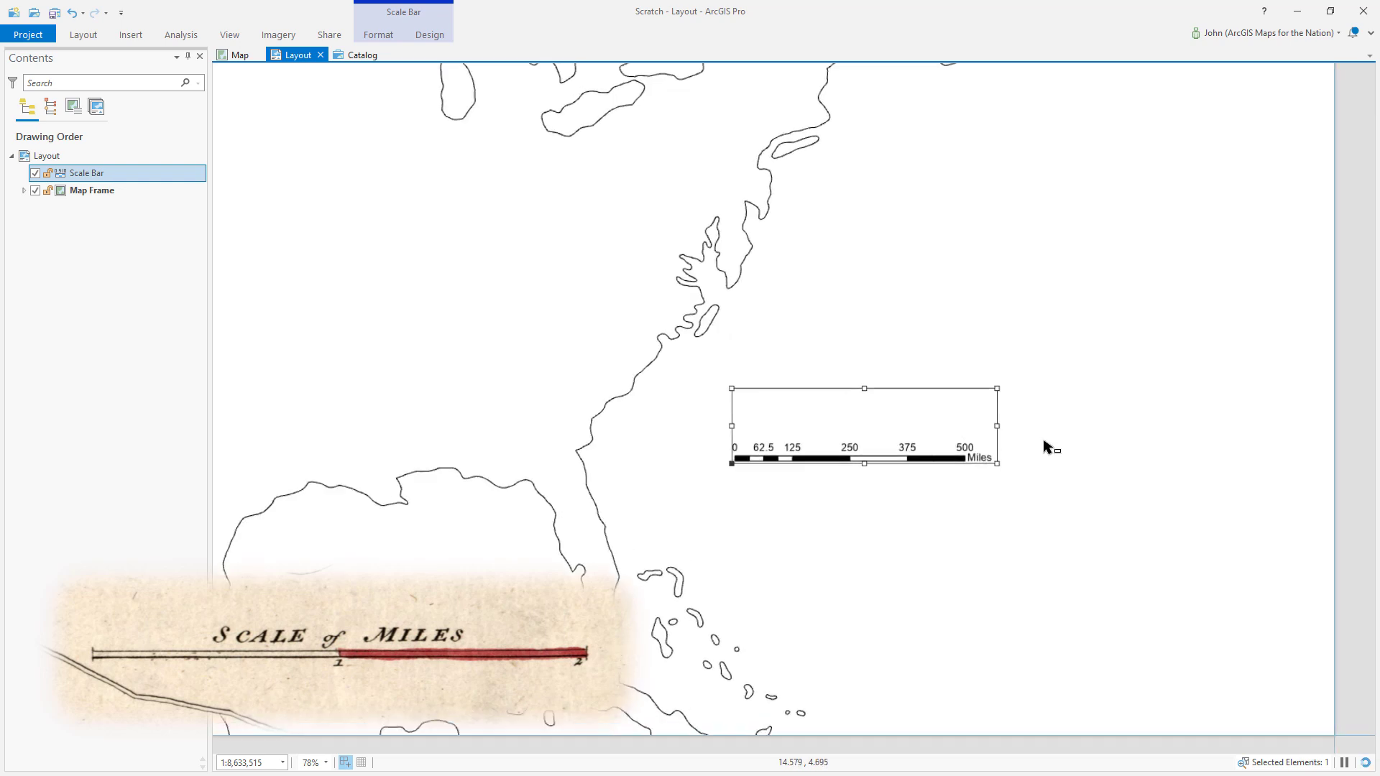
scroll(1043, 445, "up", 2)
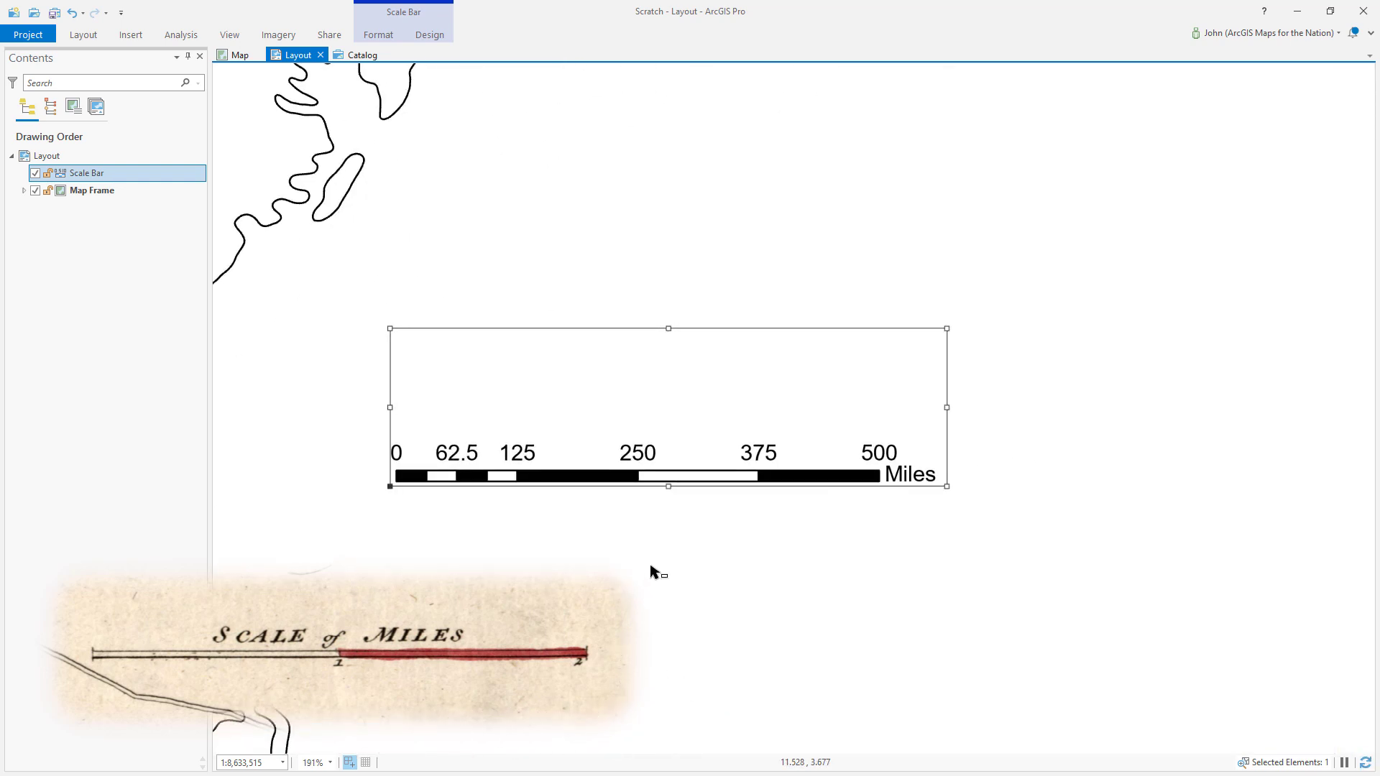
left_click_drag(656, 546, 548, 468)
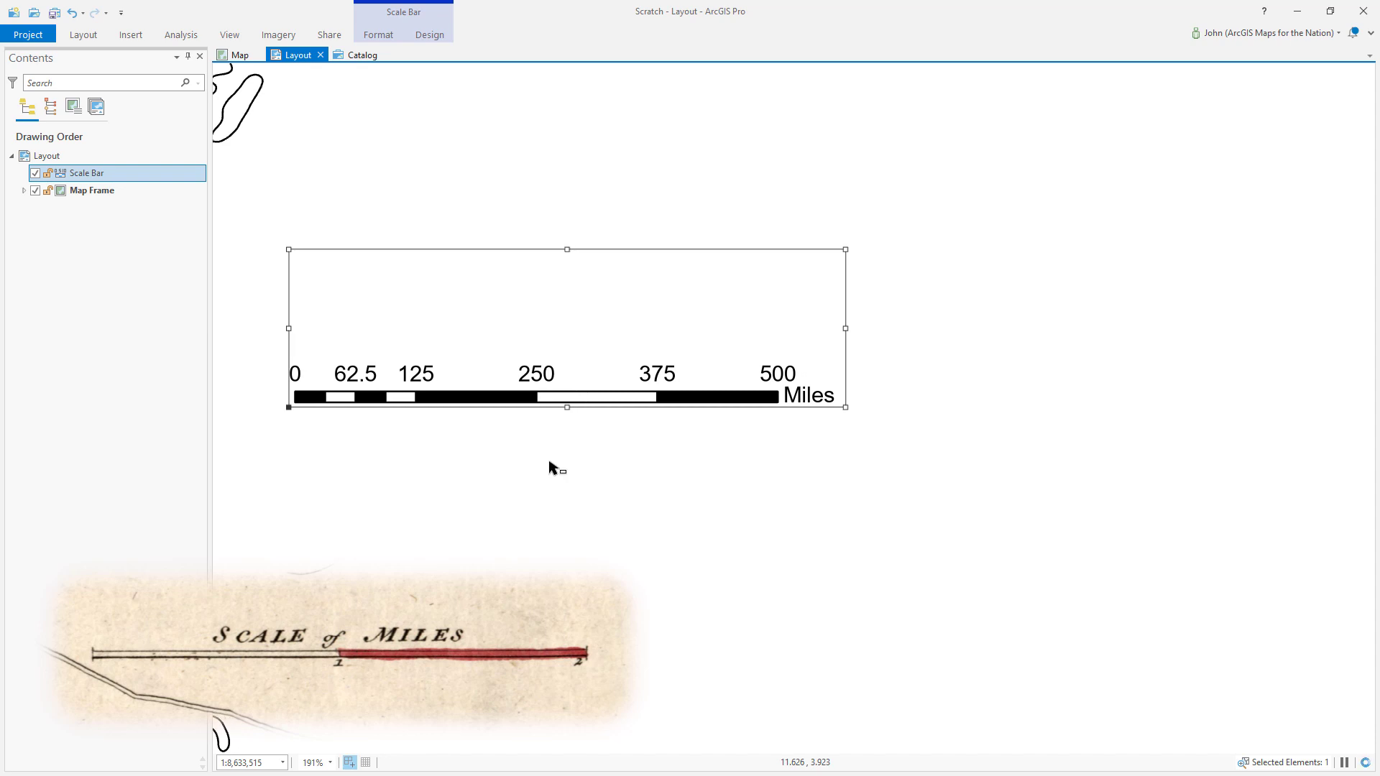
Open the scale bar's Format Scale Bar pane on its Options tab.
right_click(455, 392)
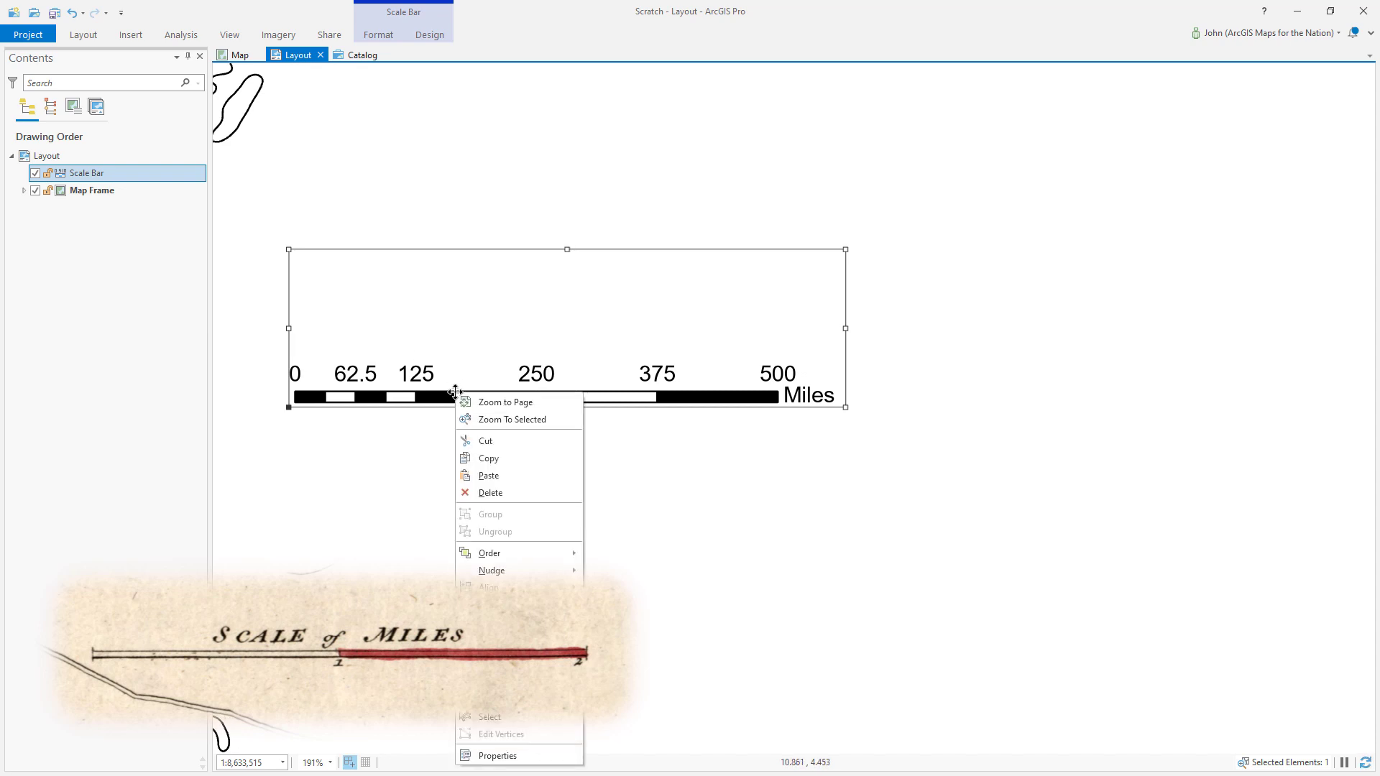
left_click(496, 756)
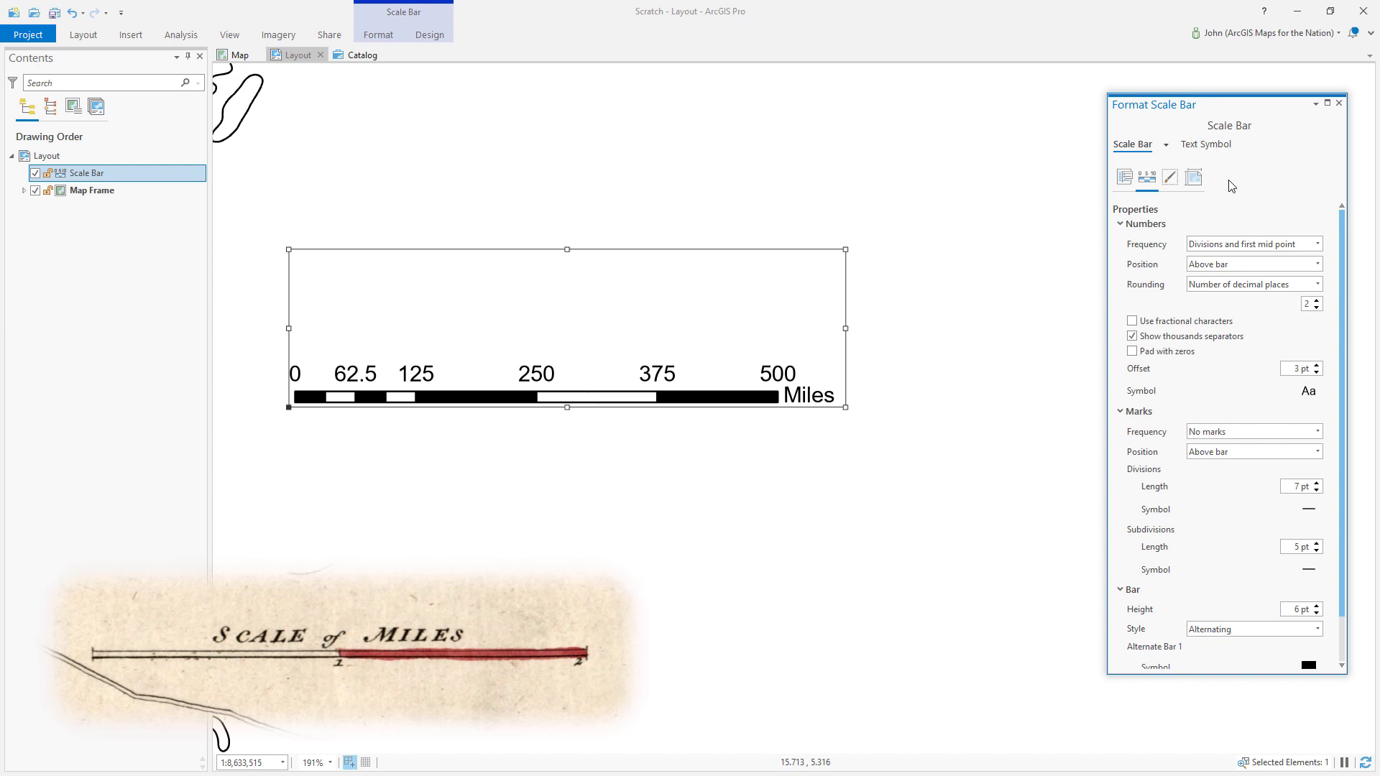
left_click(1124, 177)
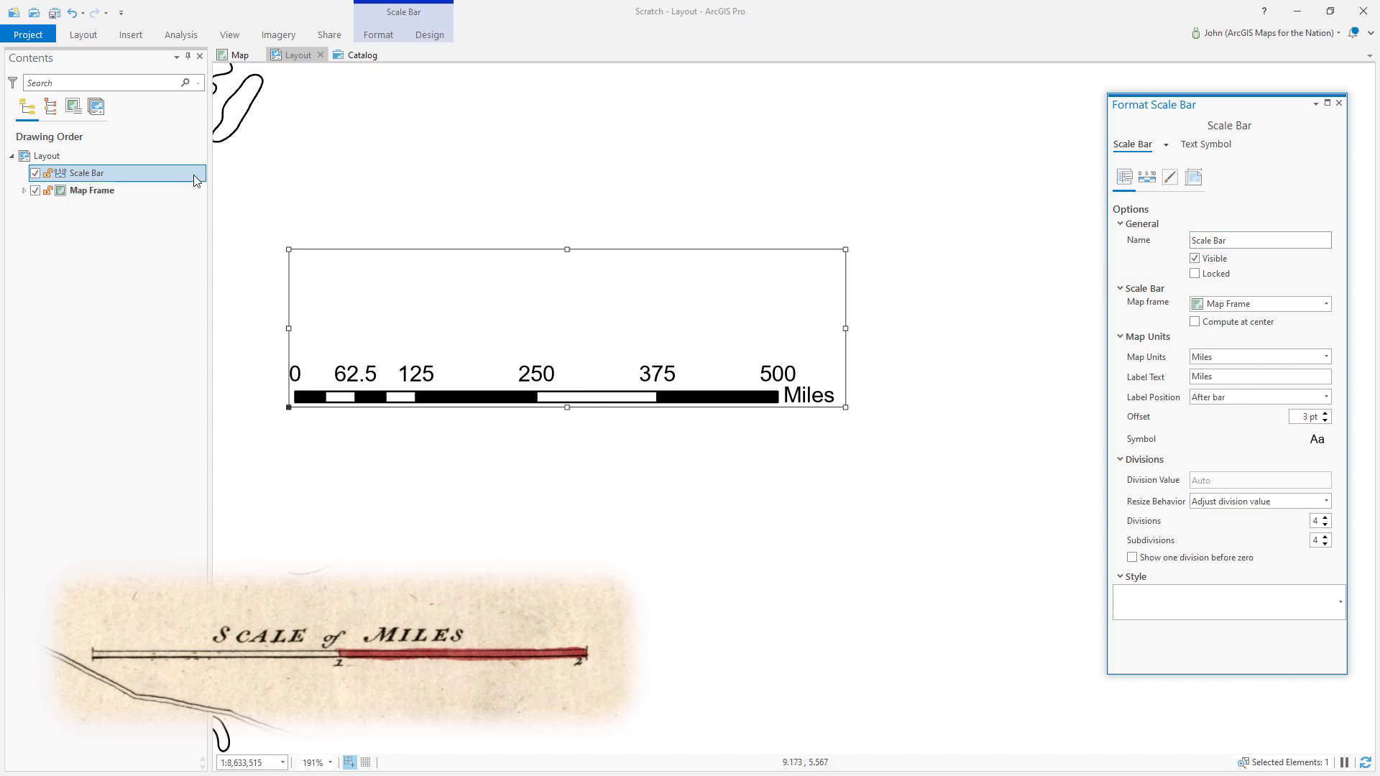
Change the scale bar label to 'SCALE of MILES' and position it Above center.
left_click(1195, 259)
left_click(1195, 259)
double_click(1190, 382)
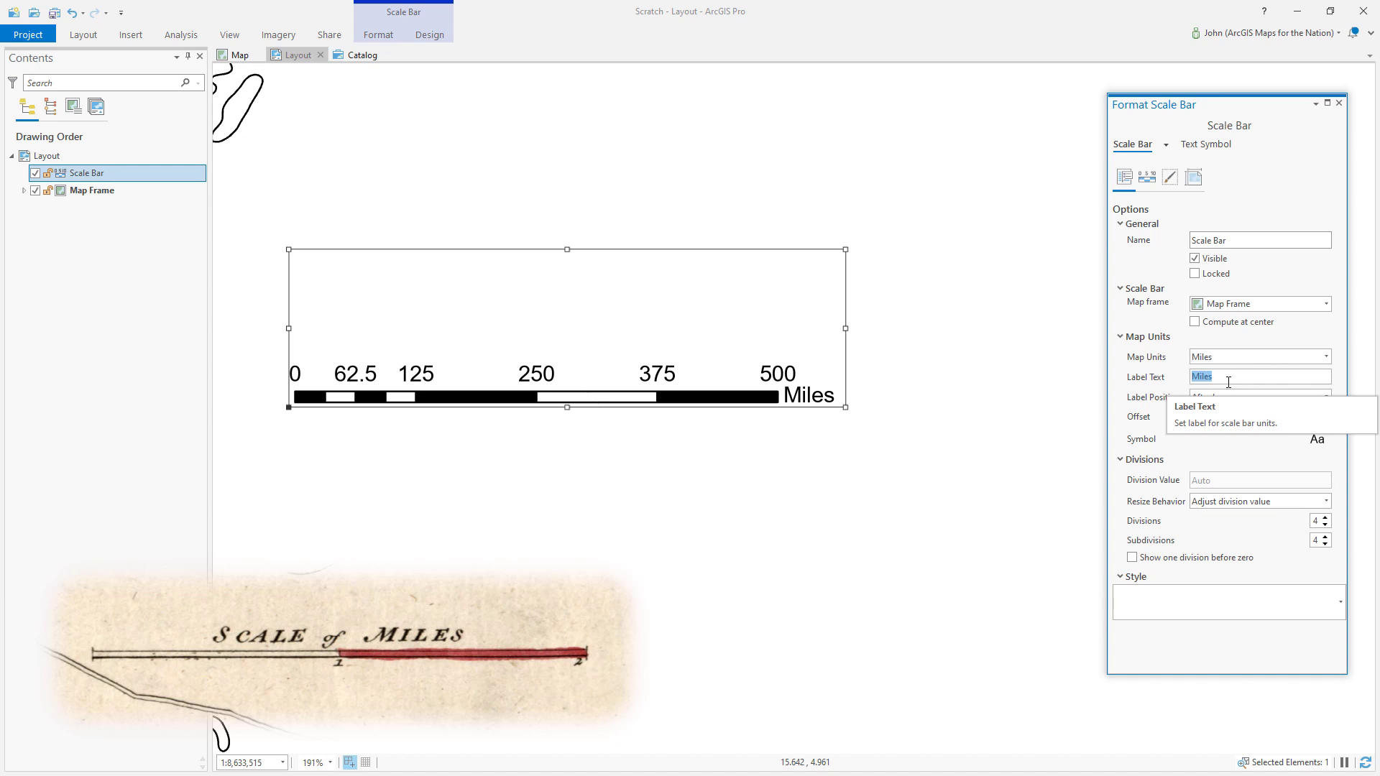
type("SCA")
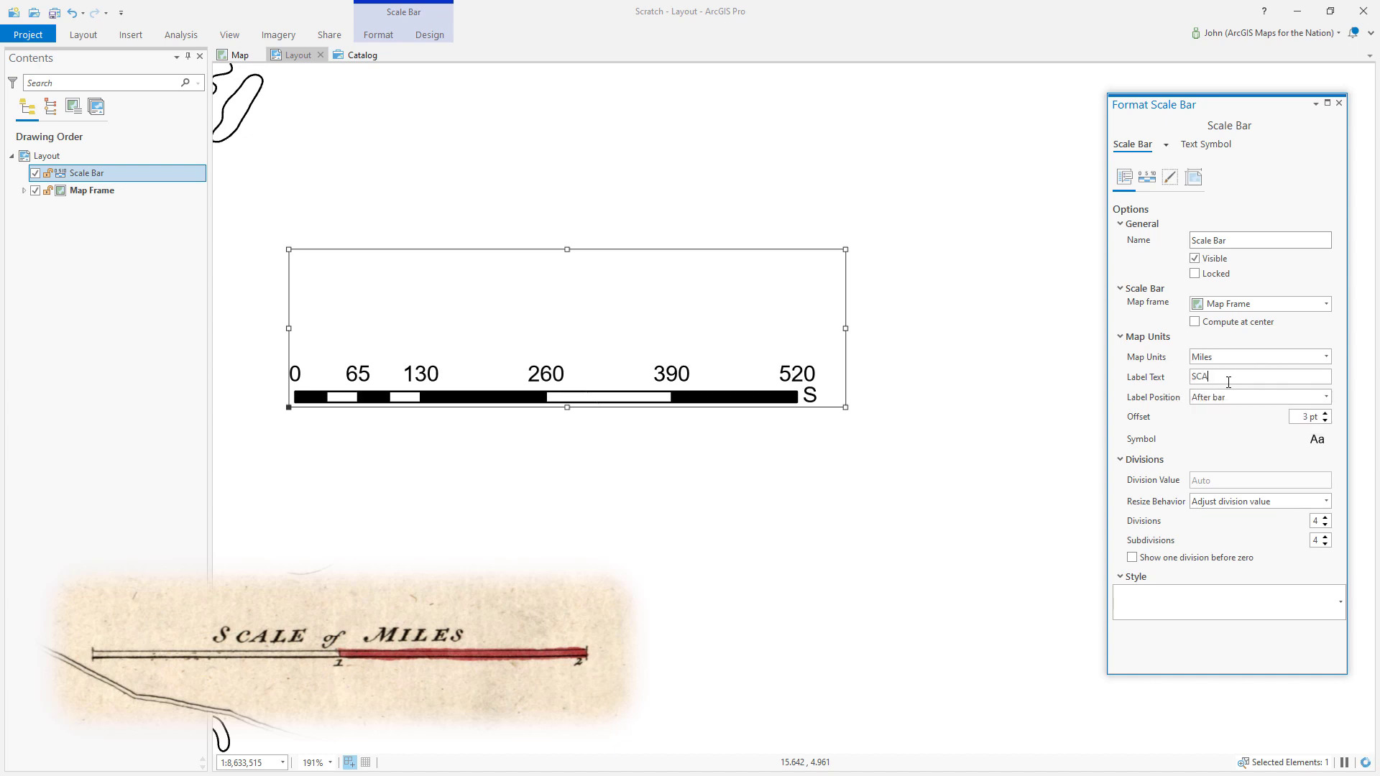
type("LE of")
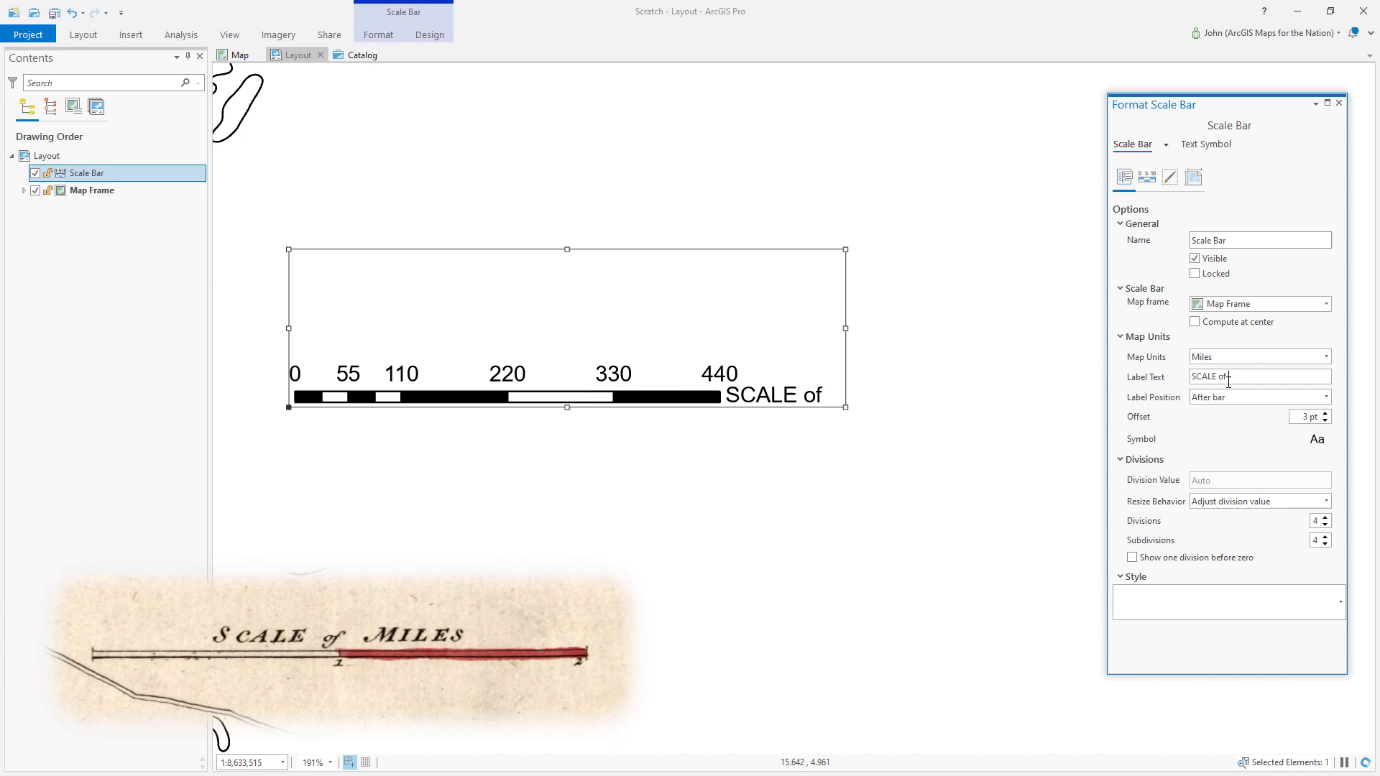
type(" MILES")
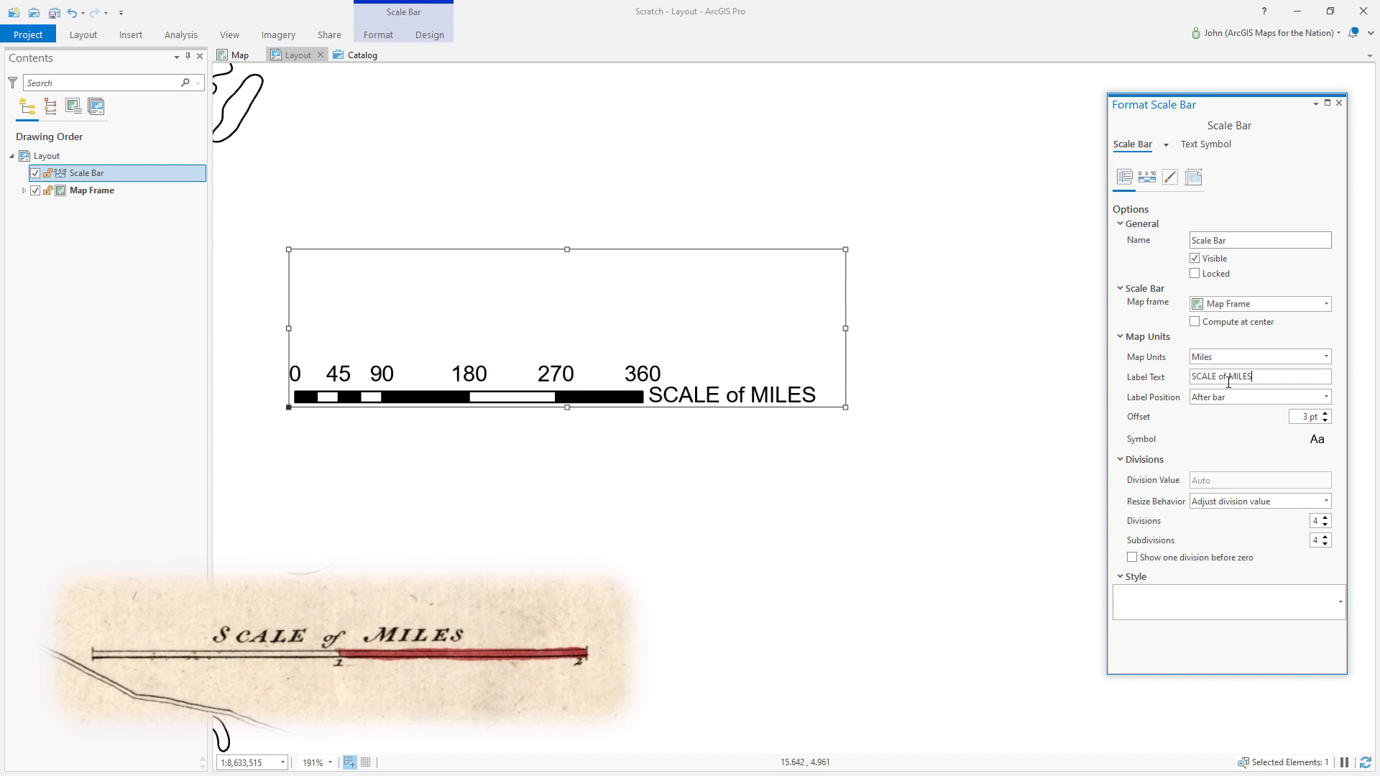
left_click(1328, 398)
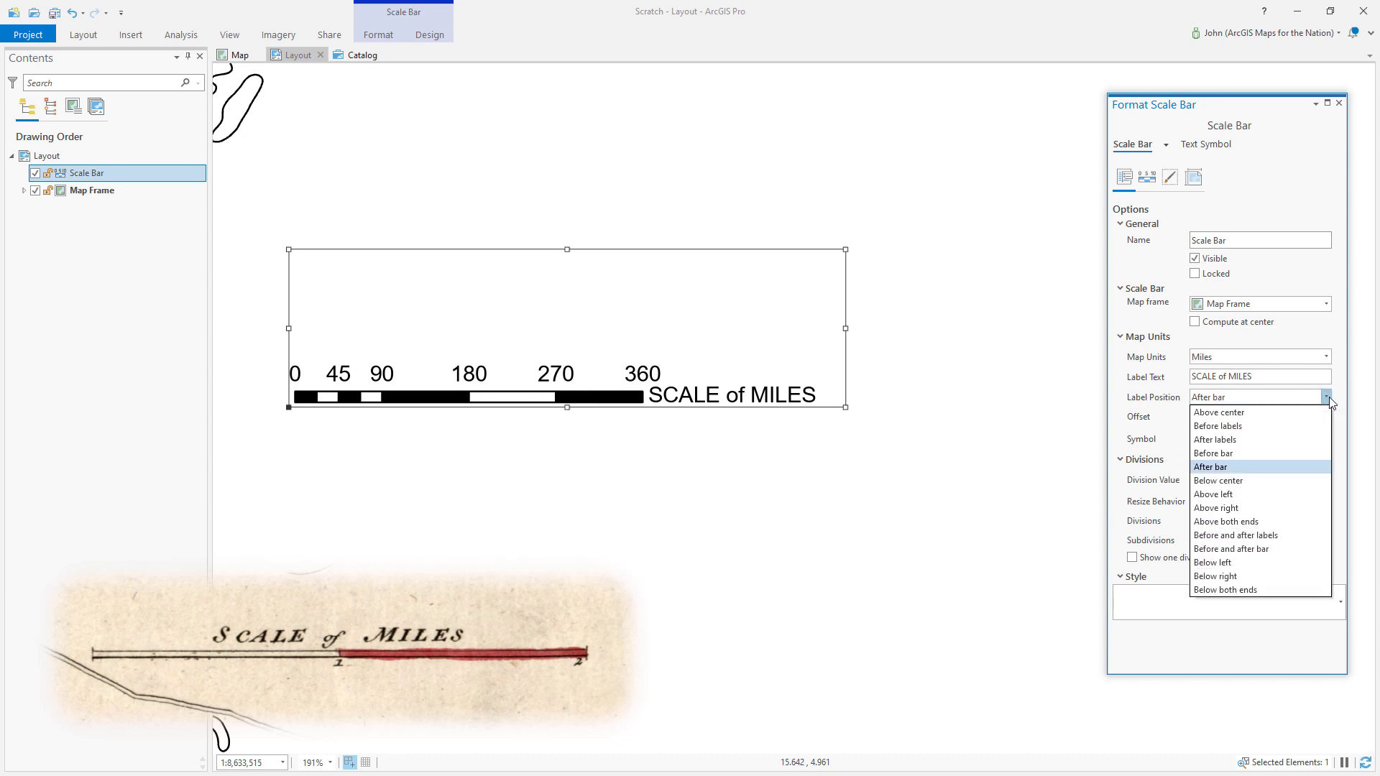
left_click(1226, 414)
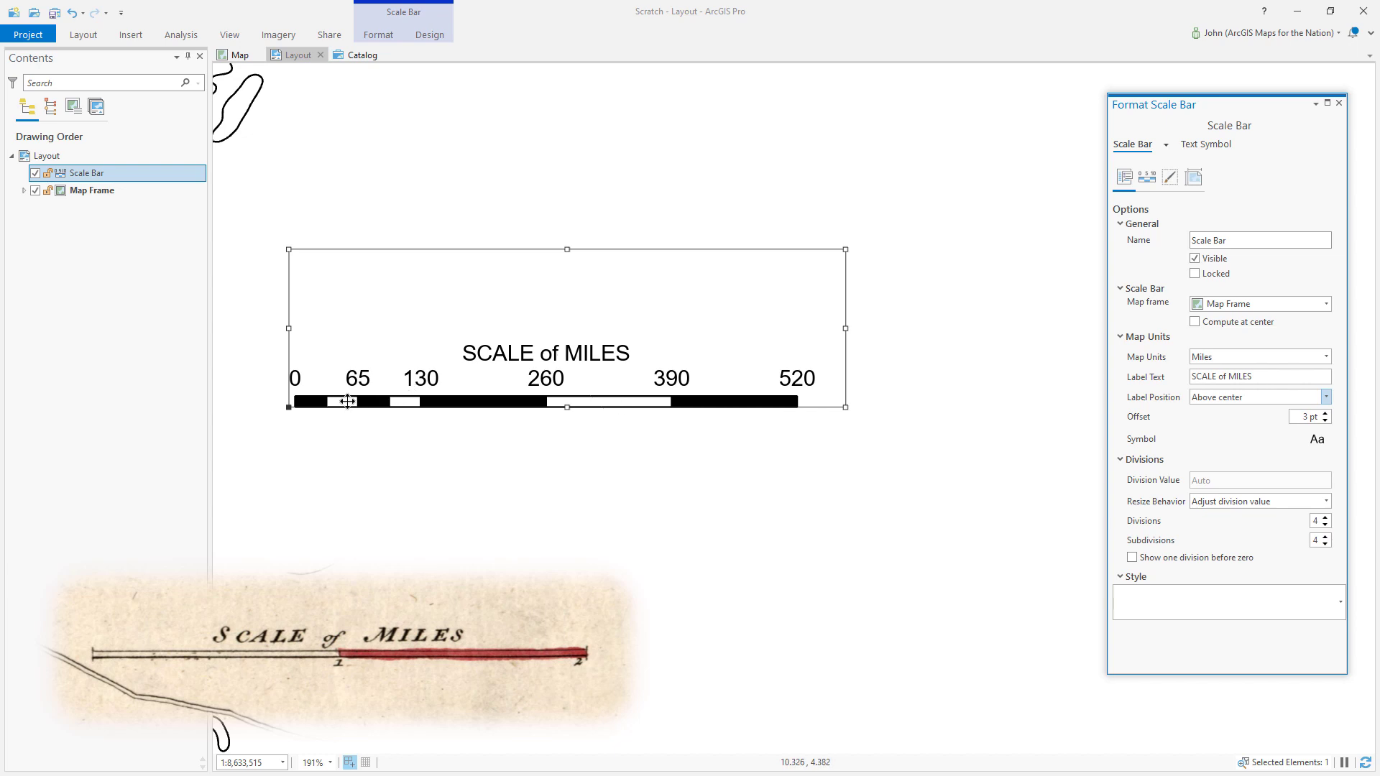
Set the scale bar to 0 subdivisions and 2 divisions.
left_click(1325, 544)
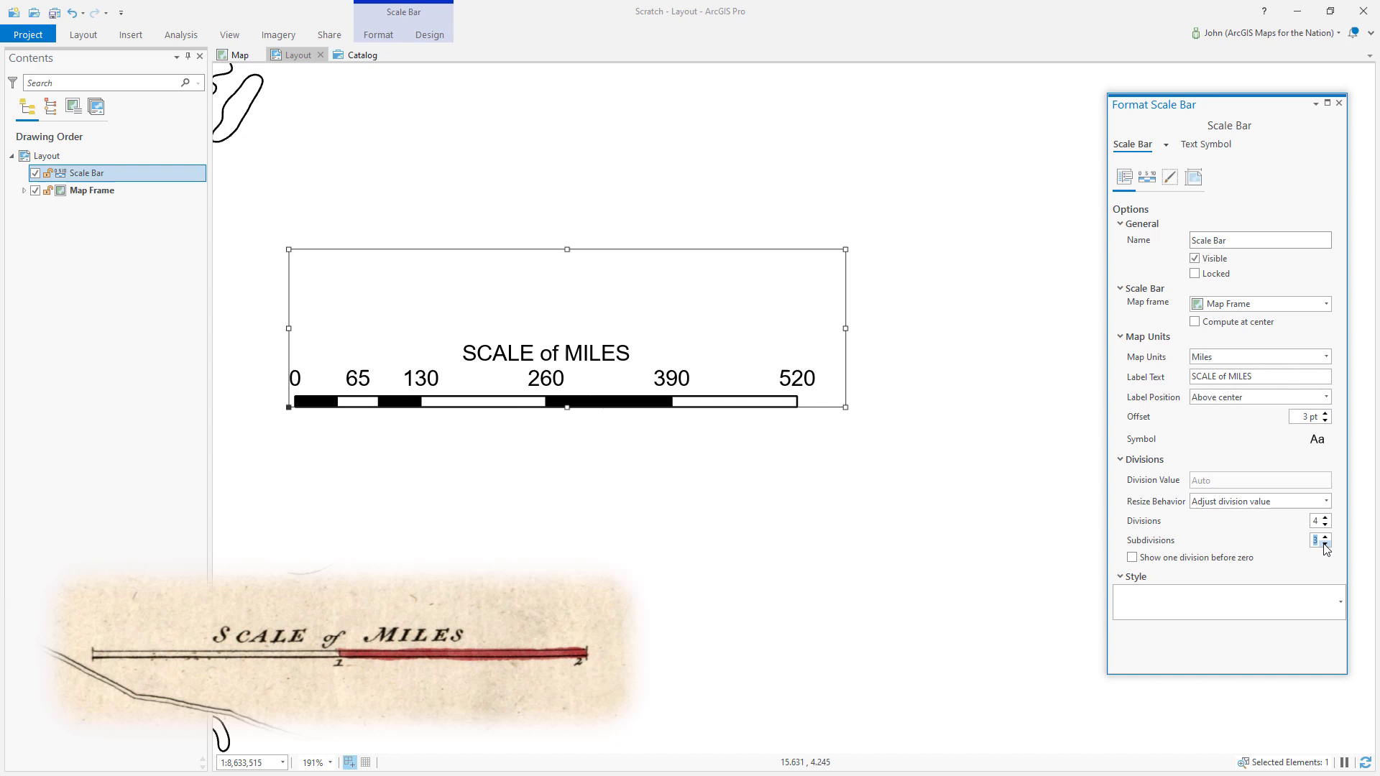
left_click(1325, 544)
left_click(1325, 544)
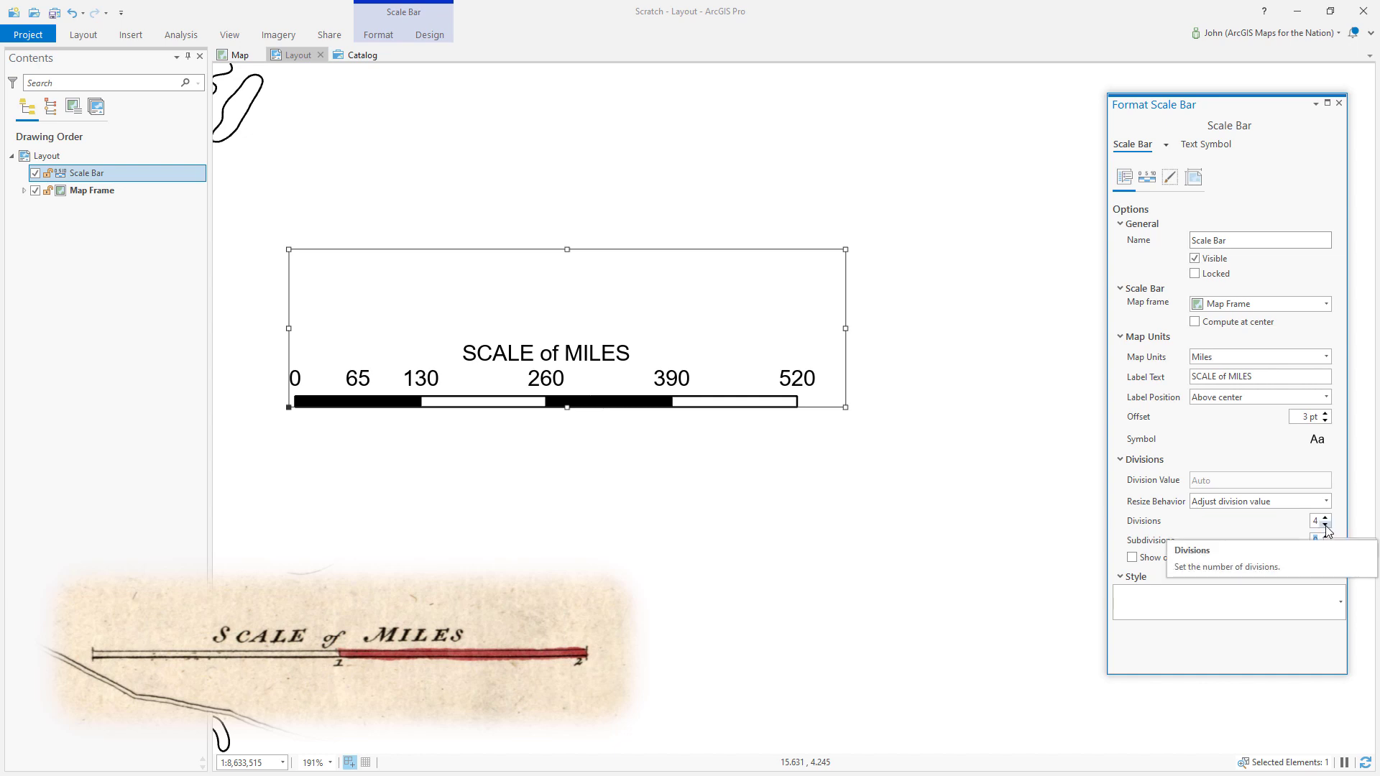
left_click(1325, 525)
left_click(1325, 524)
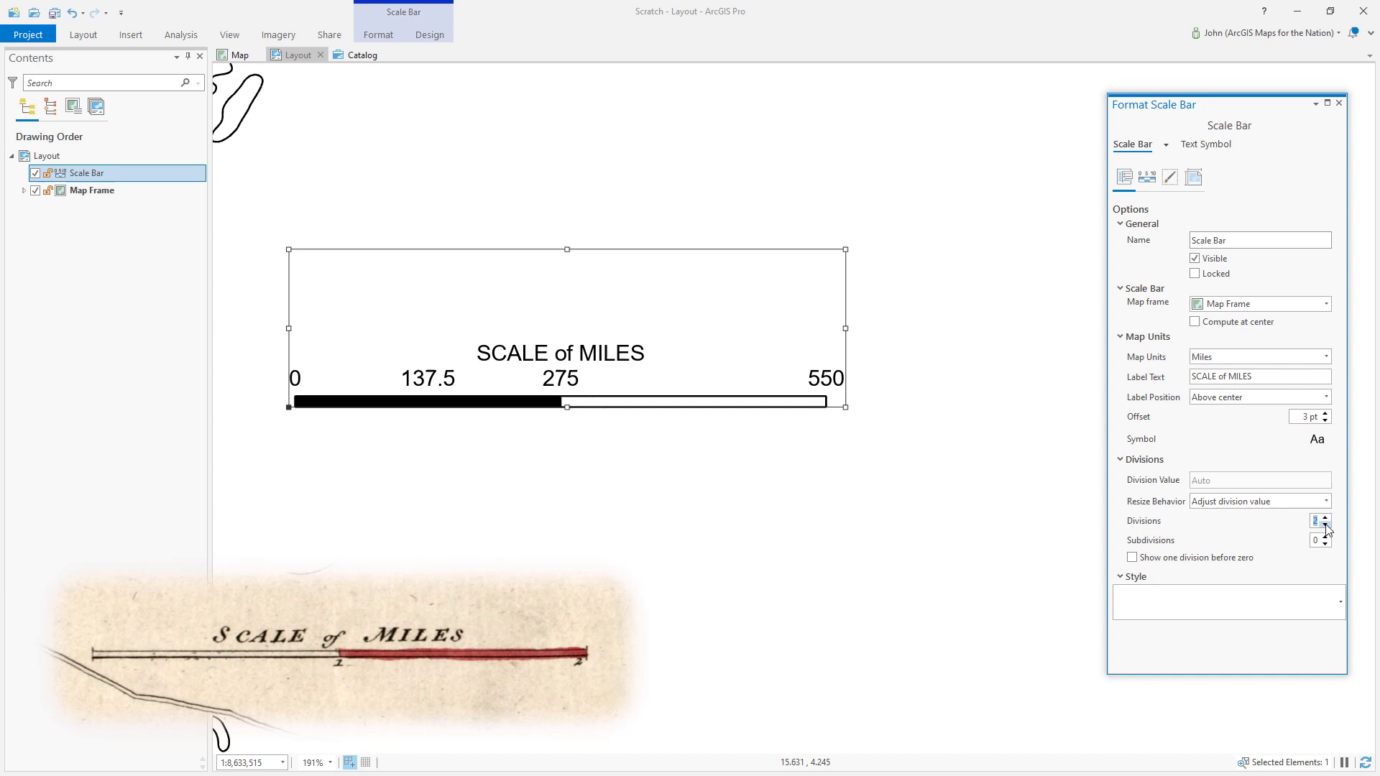
left_click(1326, 525)
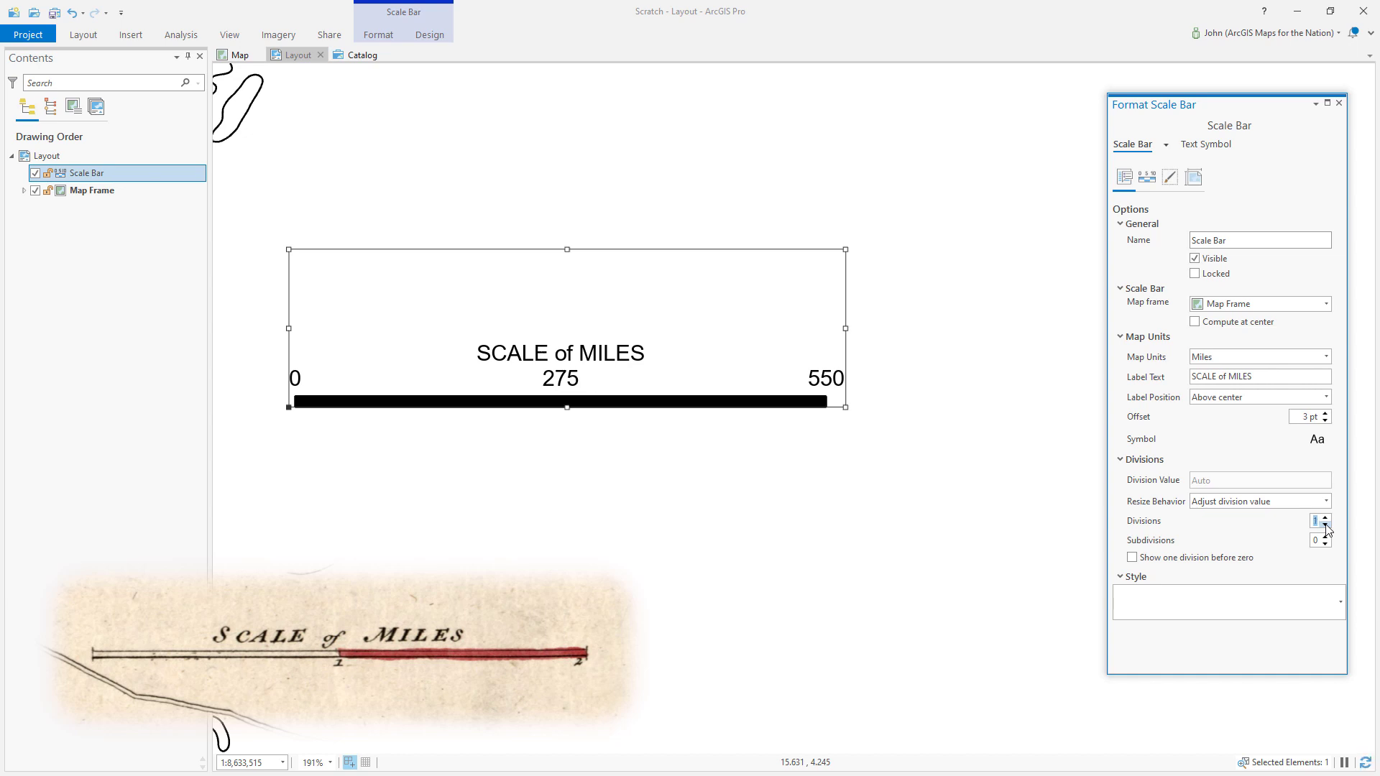
left_click(1325, 517)
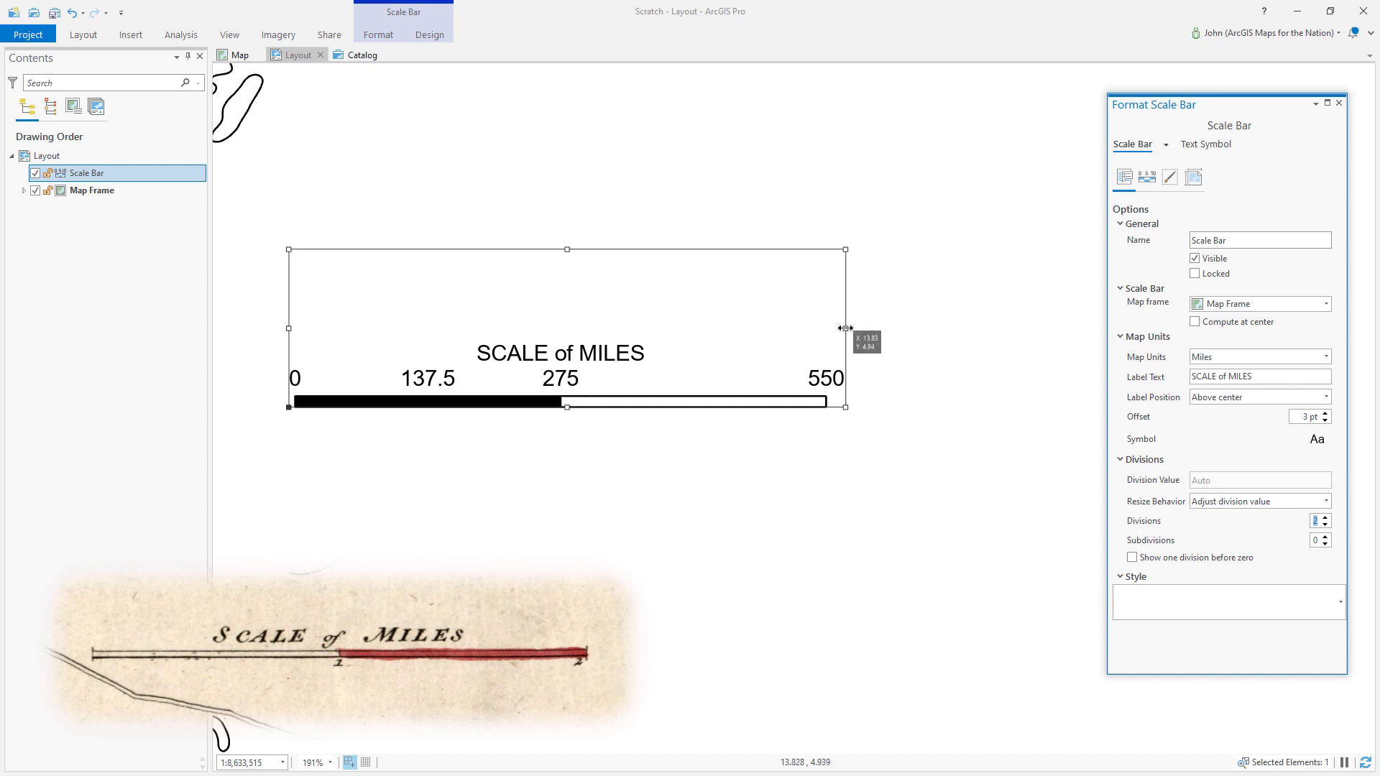
Drag the scale bar's right handle left until it spans 0 to 500 miles.
left_click(845, 328)
left_click_drag(845, 328, 798, 328)
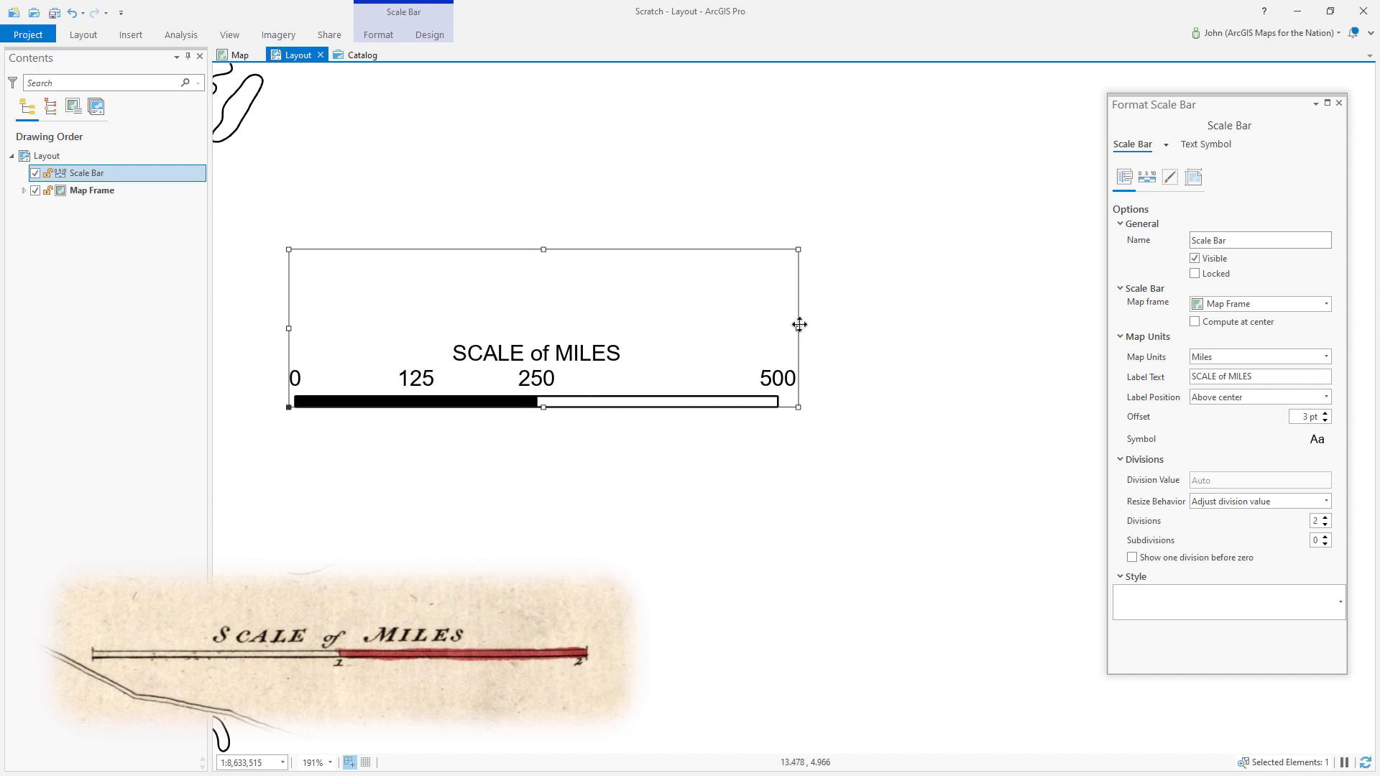
Set the scale bar's number frequency to Divisions, showing 0, 250 and 500.
left_click(1145, 178)
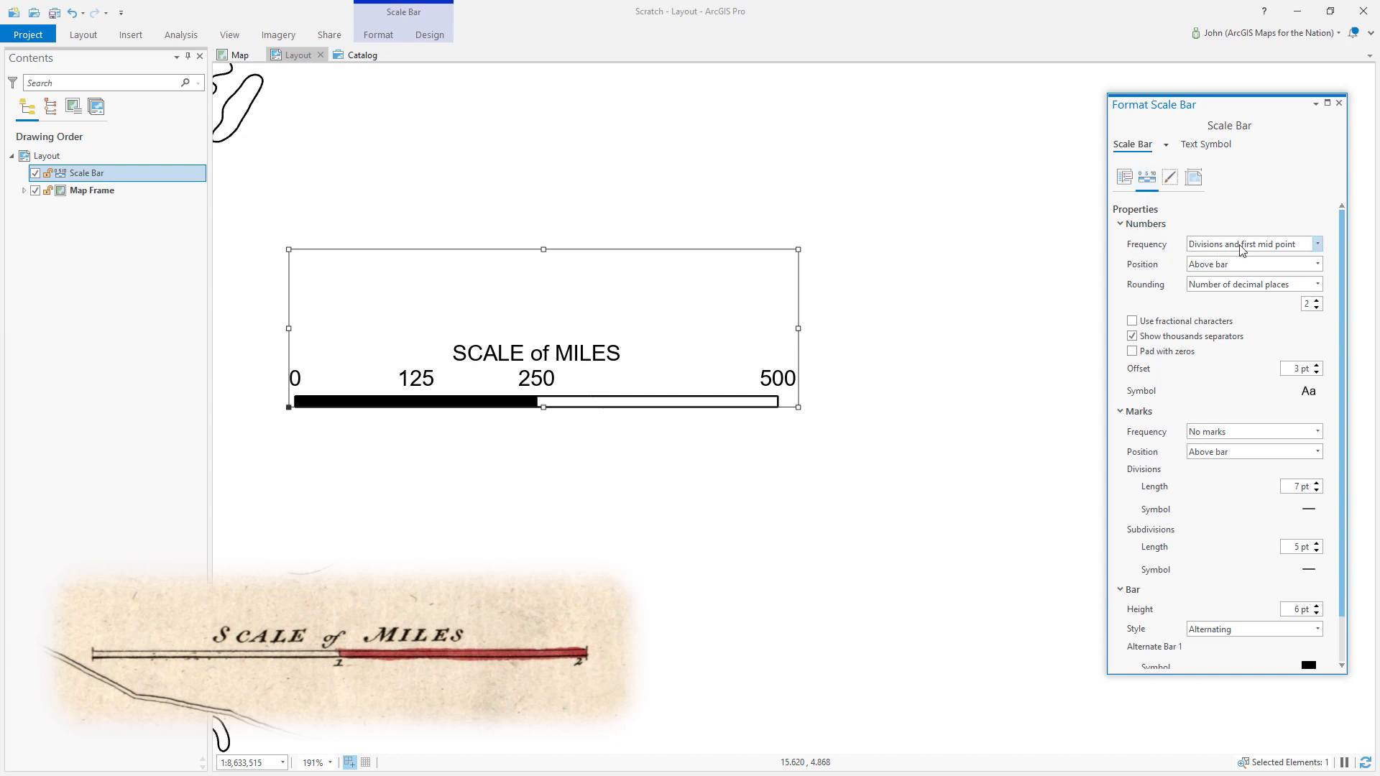
left_click(1319, 246)
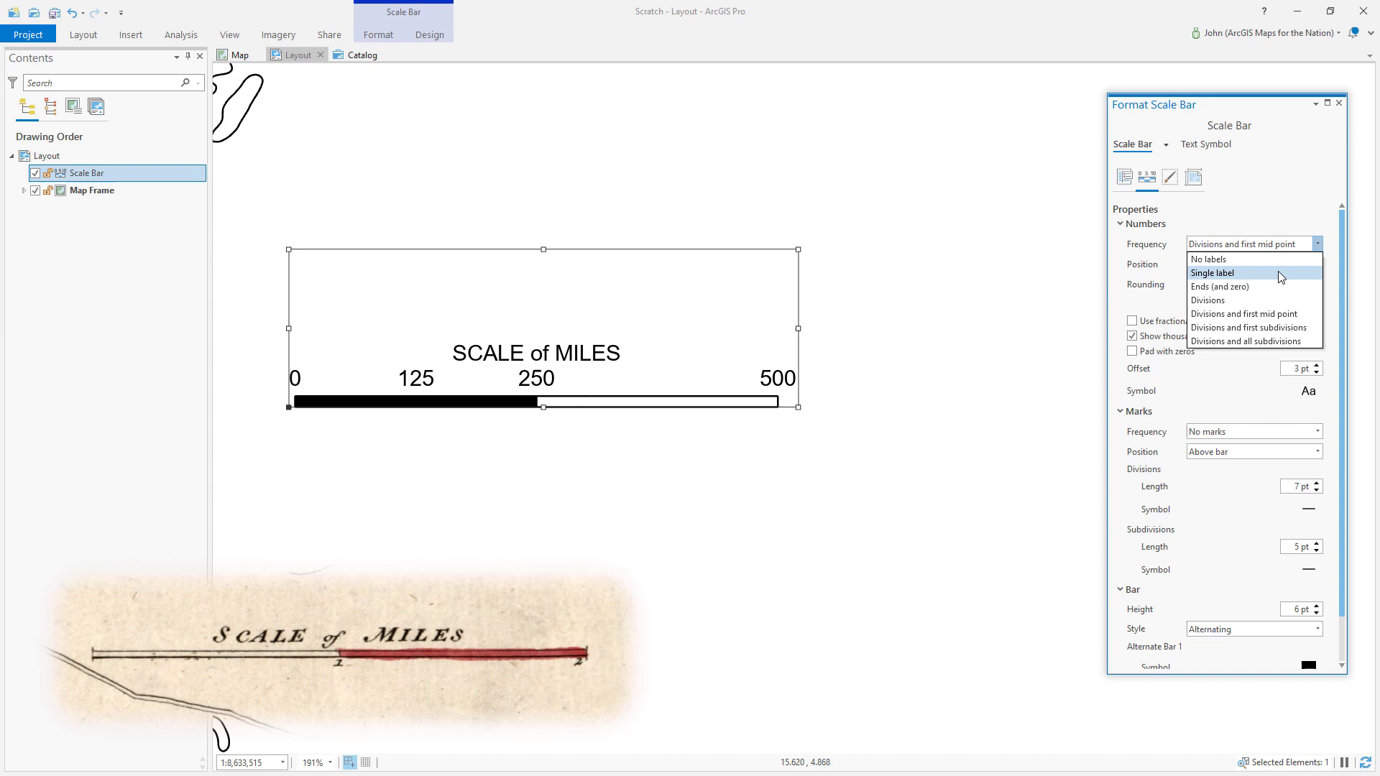
left_click(1264, 287)
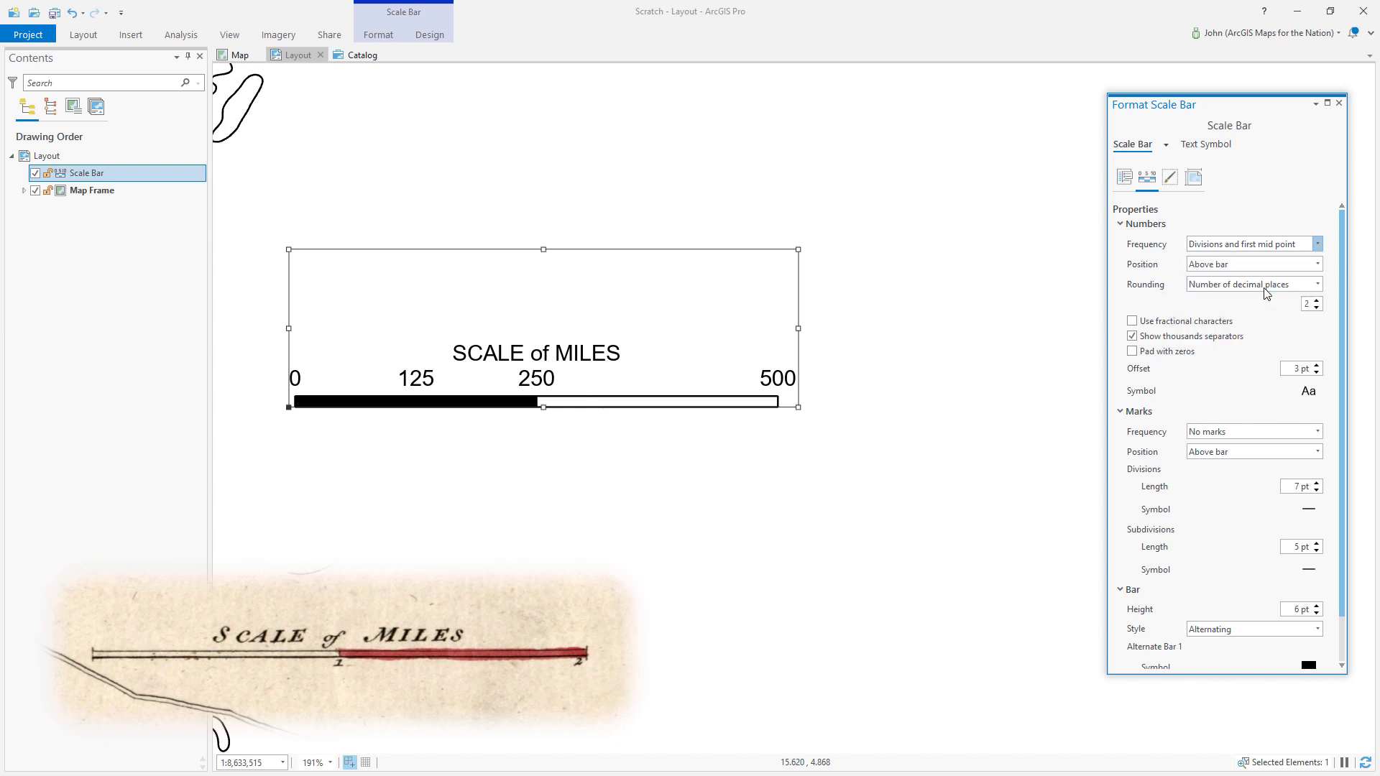
left_click(1319, 246)
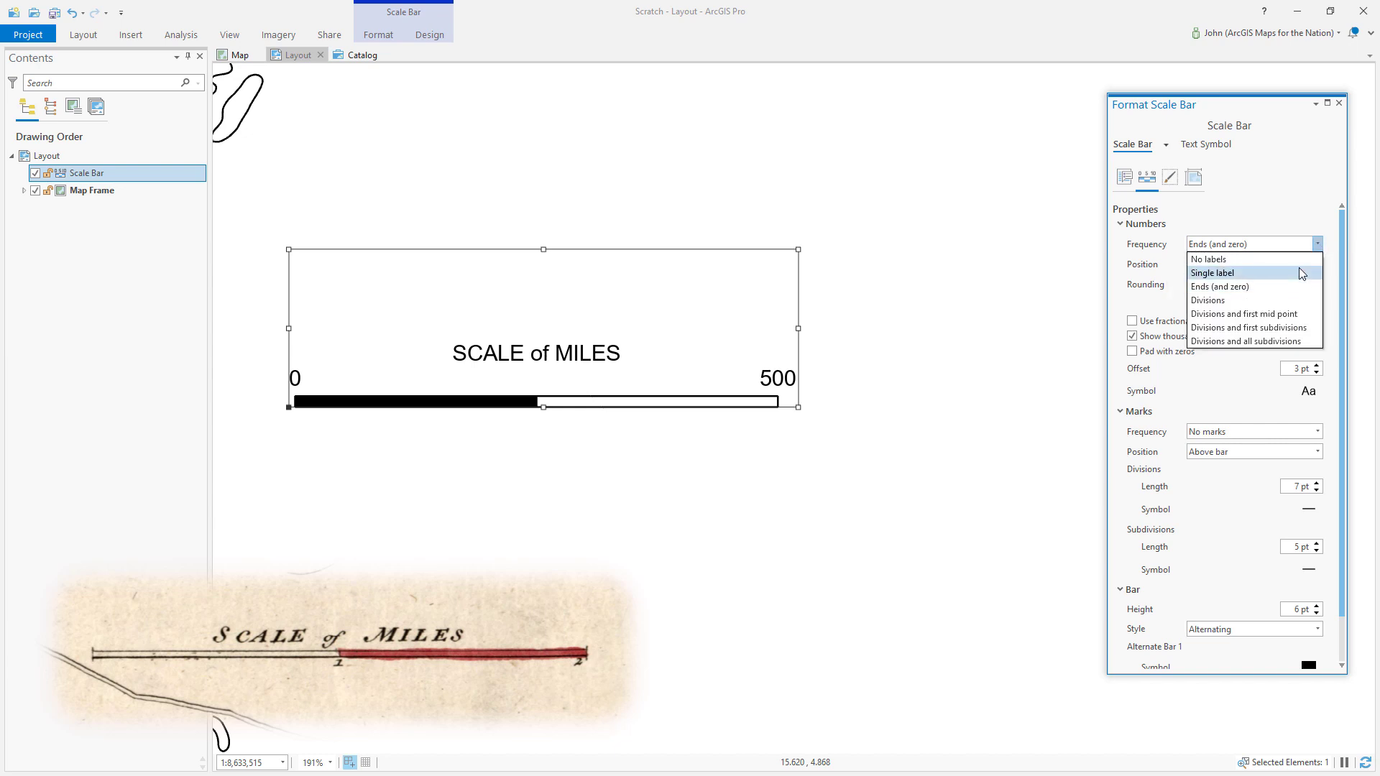
left_click(1299, 271)
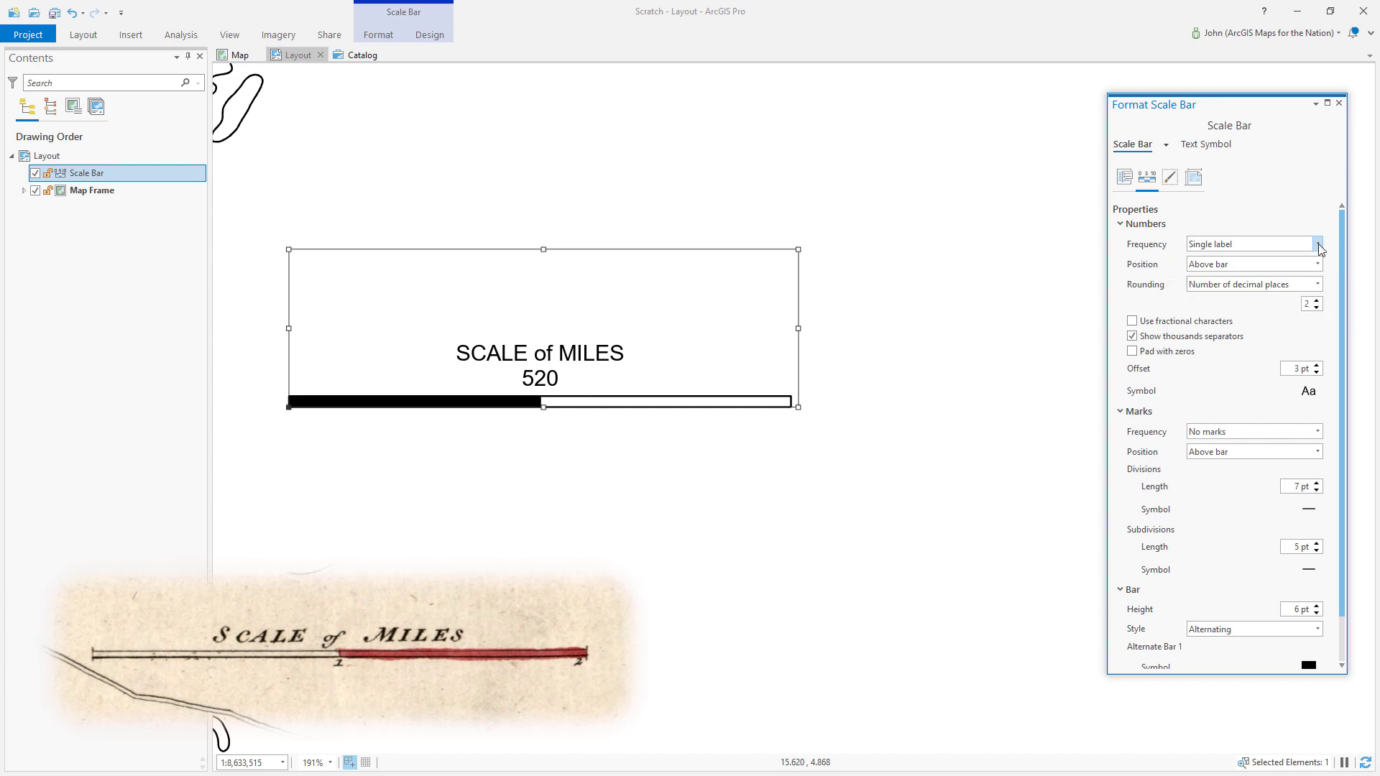
left_click(1317, 244)
left_click(1260, 301)
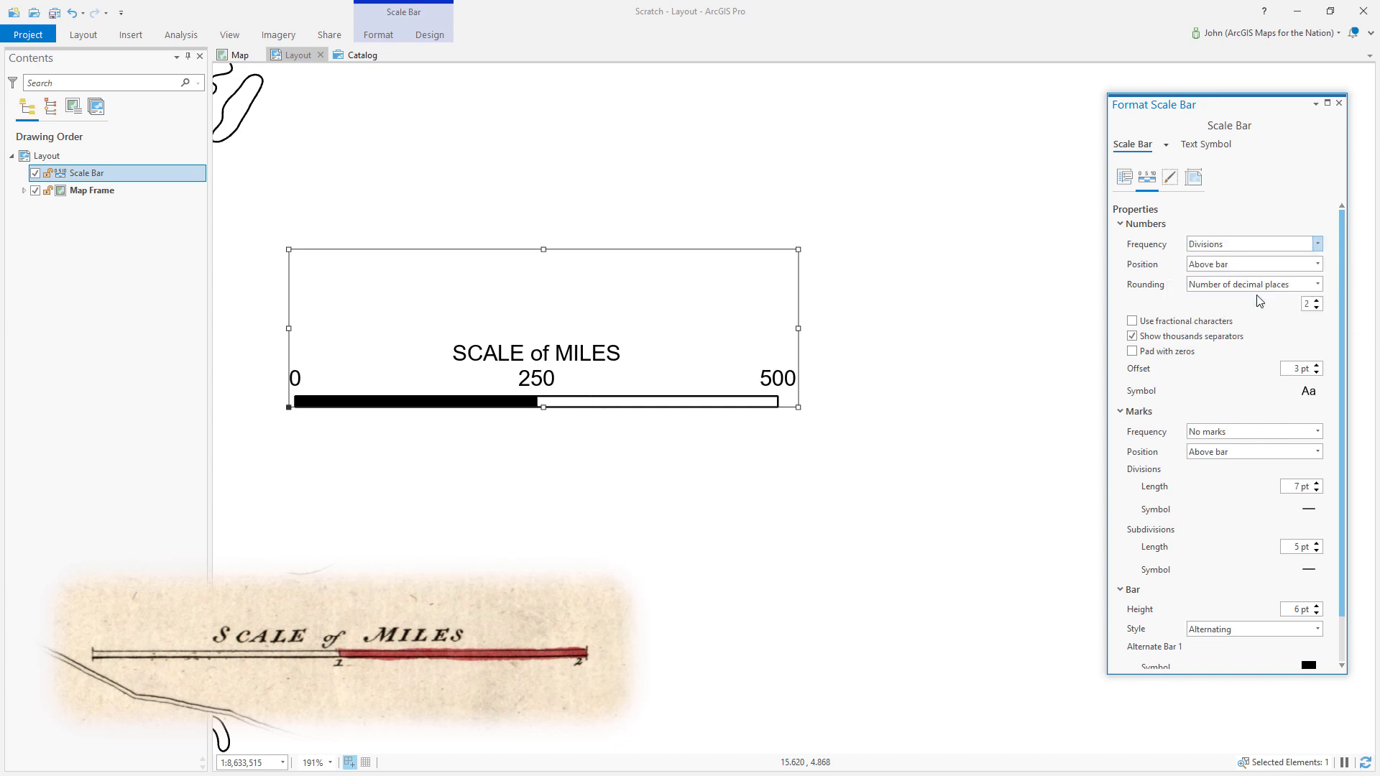
left_click(1317, 245)
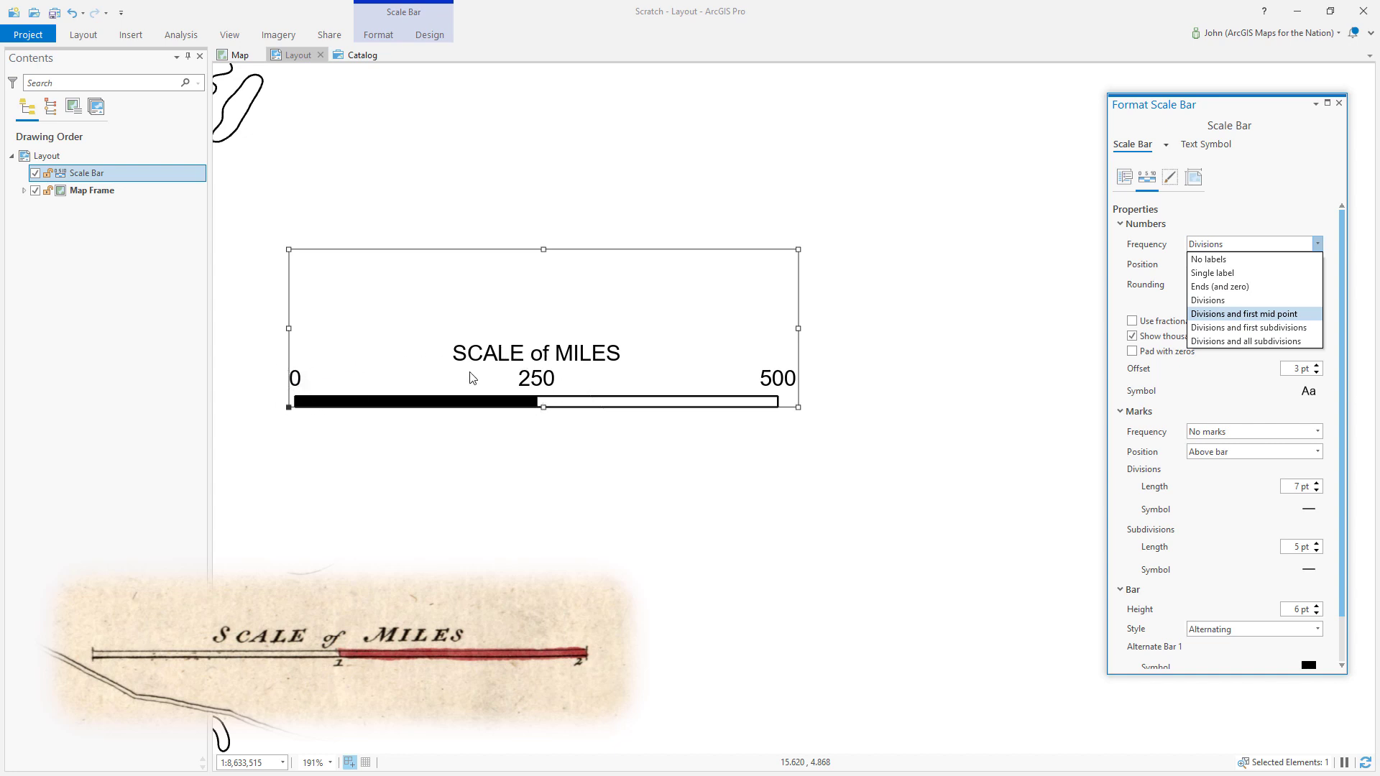
left_click(1281, 306)
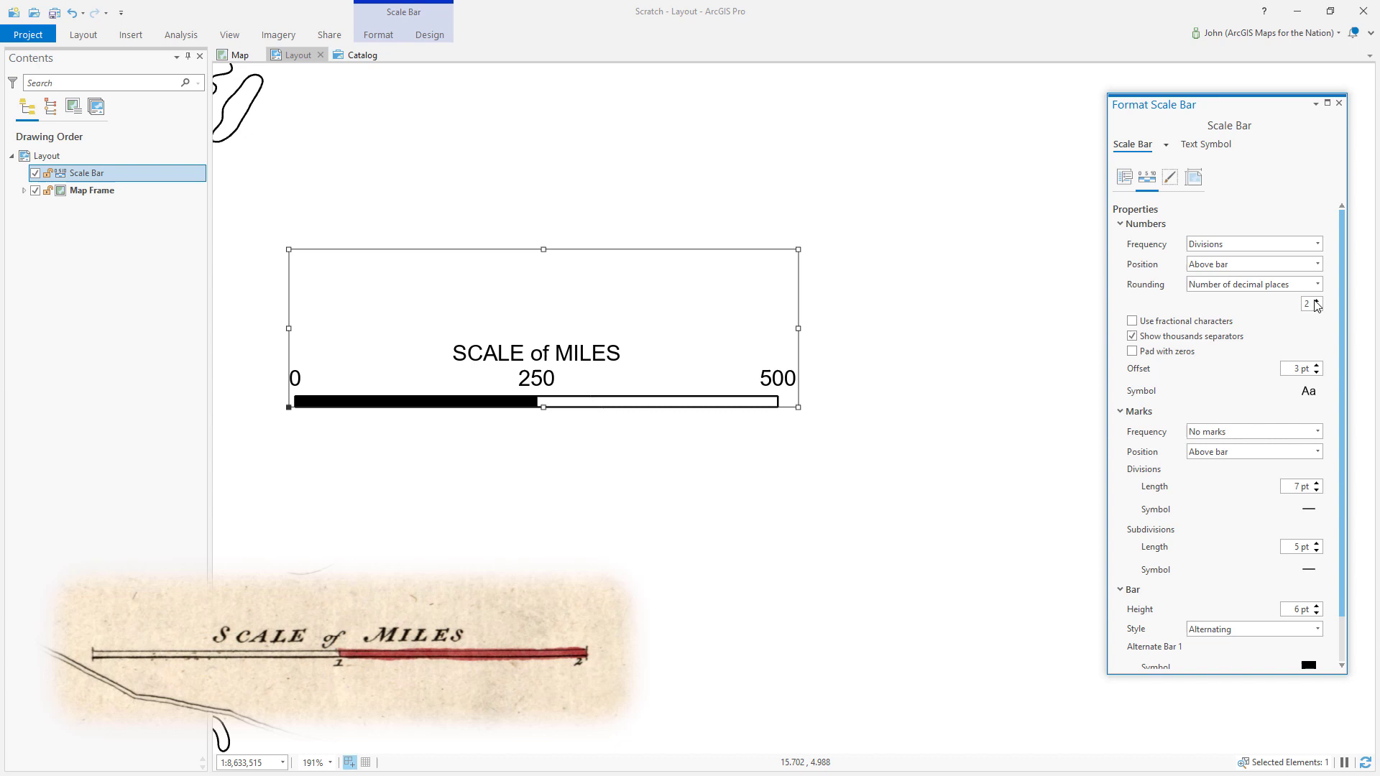
Keep the numbers at 0 decimal places, toggling fractional characters on and back off.
left_click_drag(1341, 297, 1344, 301)
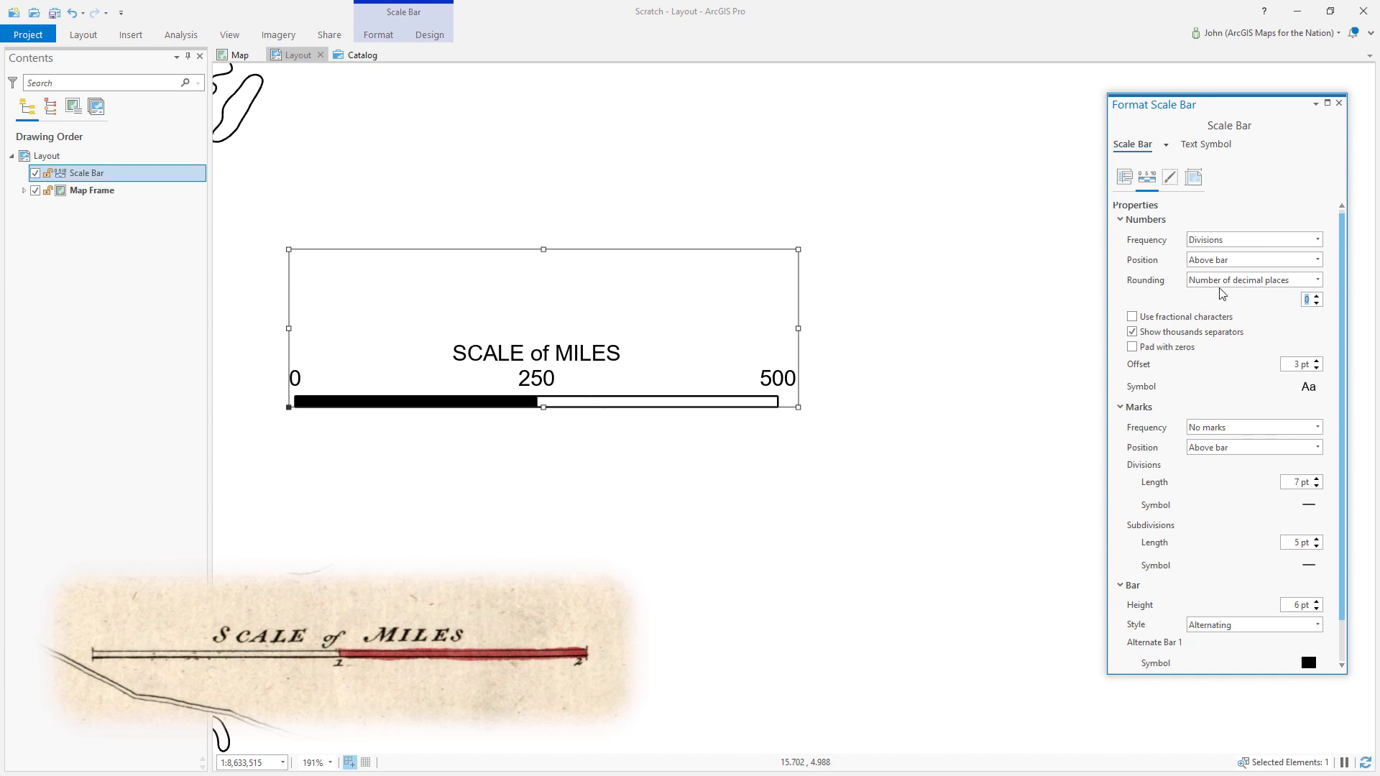
left_click_drag(1341, 279, 1342, 313)
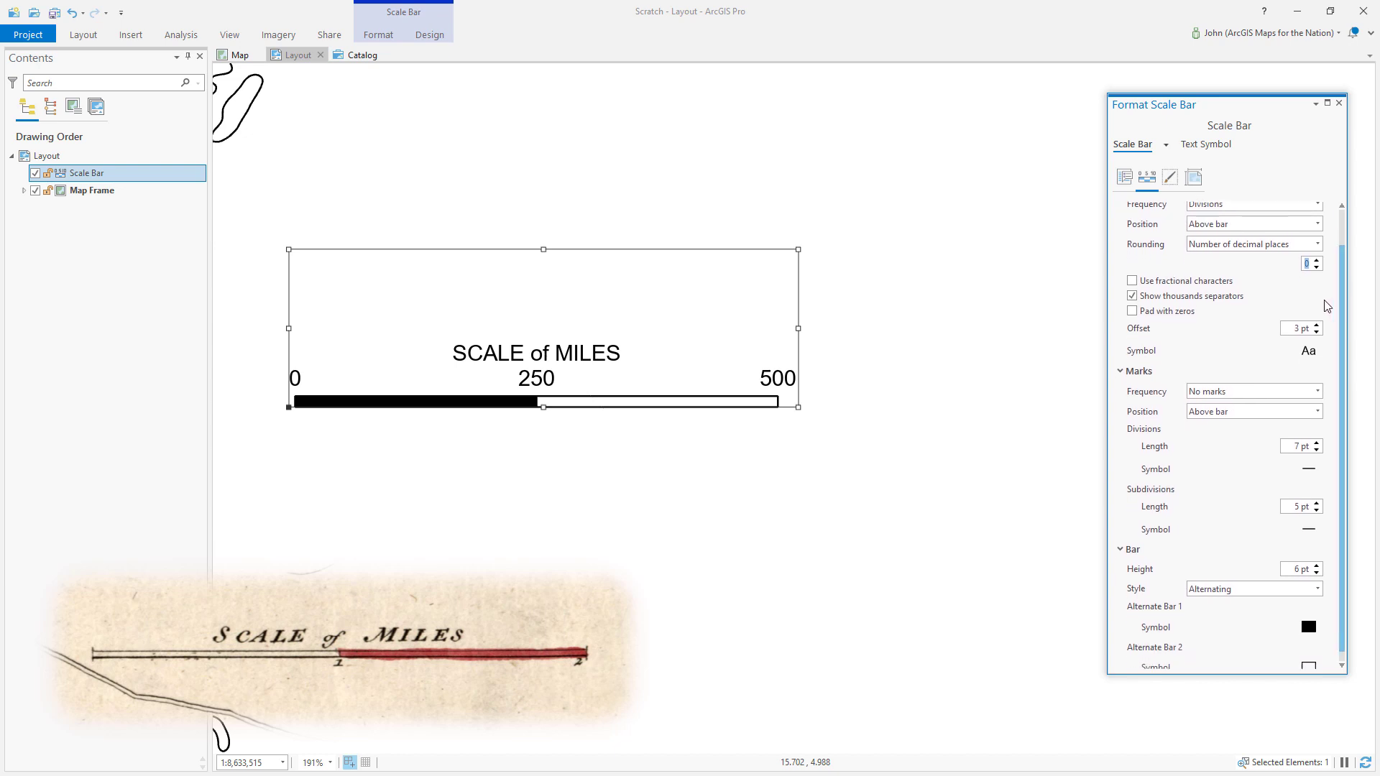
left_click(1133, 281)
left_click(1132, 282)
left_click_drag(1343, 333, 1345, 350)
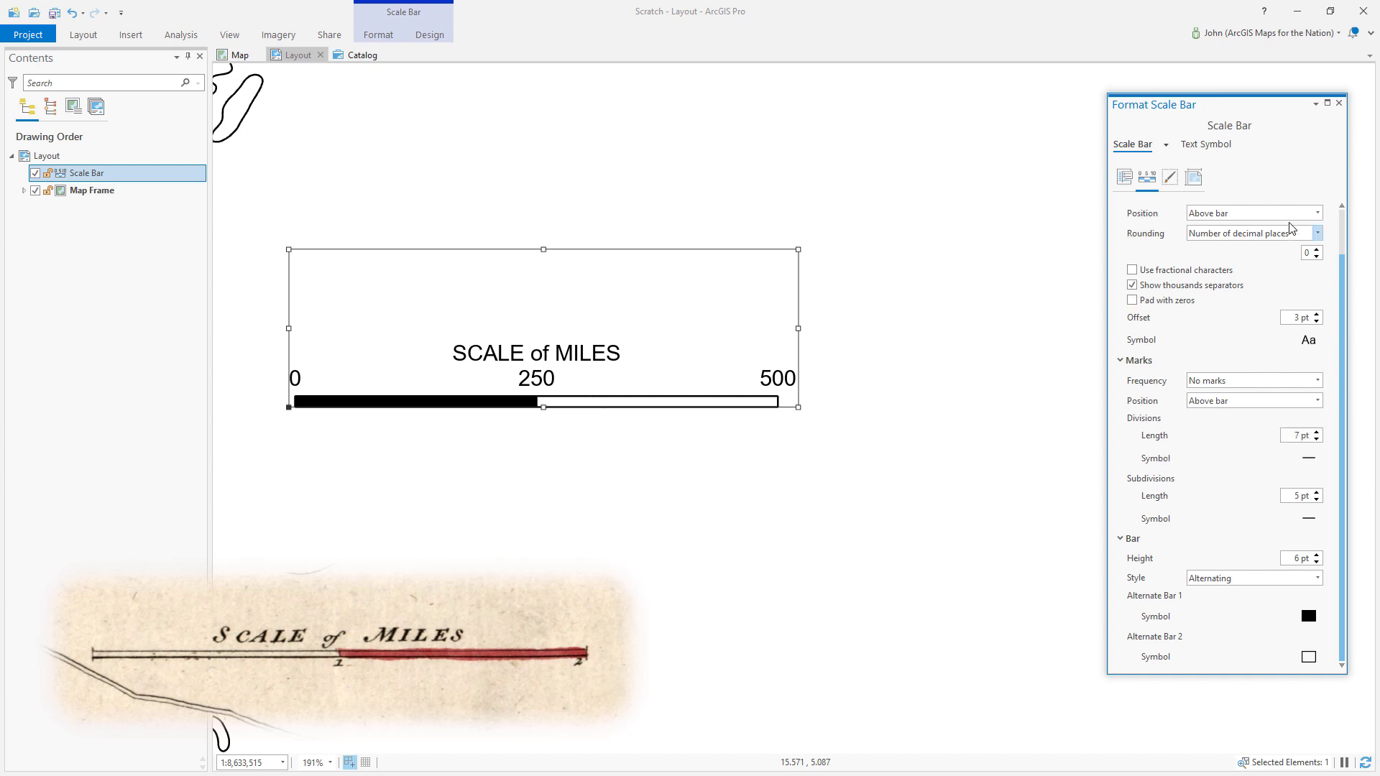
Position the scale bar numbers below the bar.
scroll(1344, 278, "up", 2)
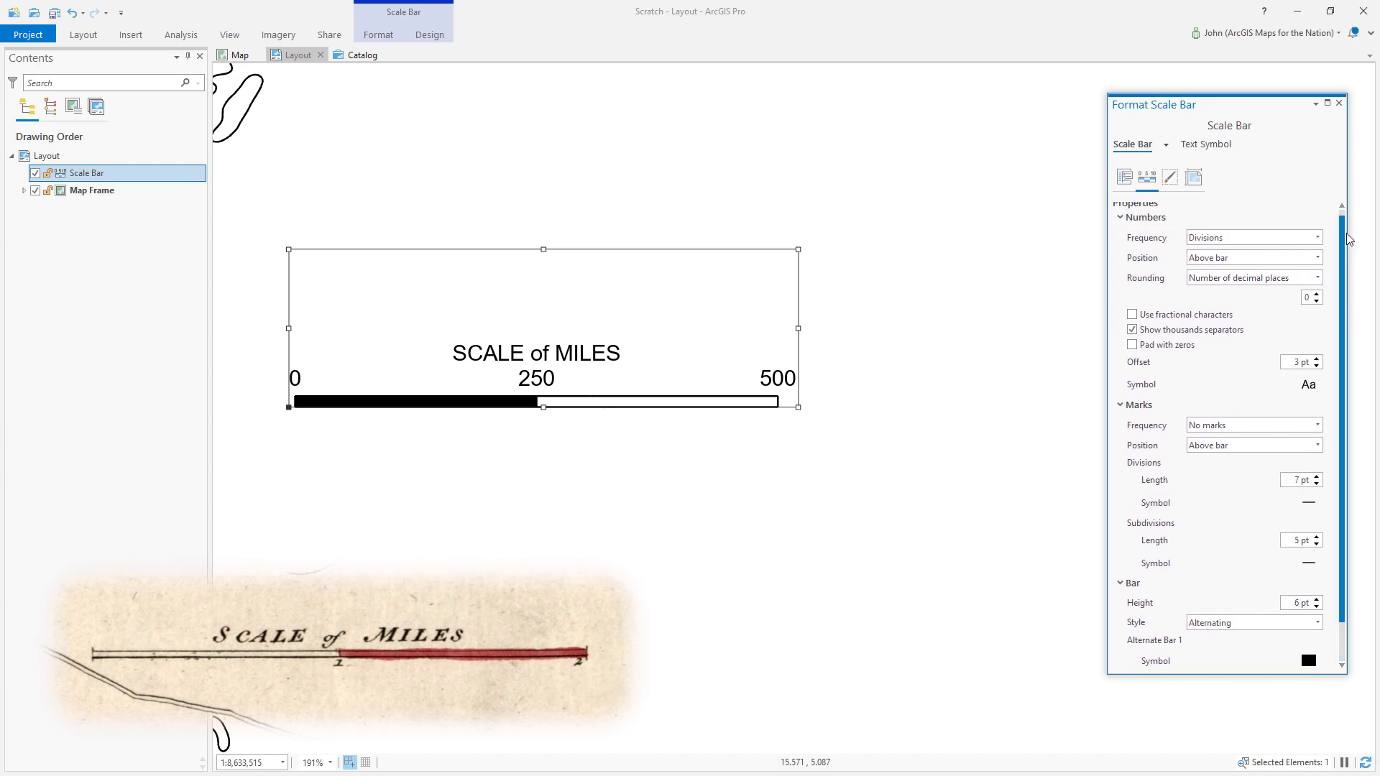
left_click(1316, 260)
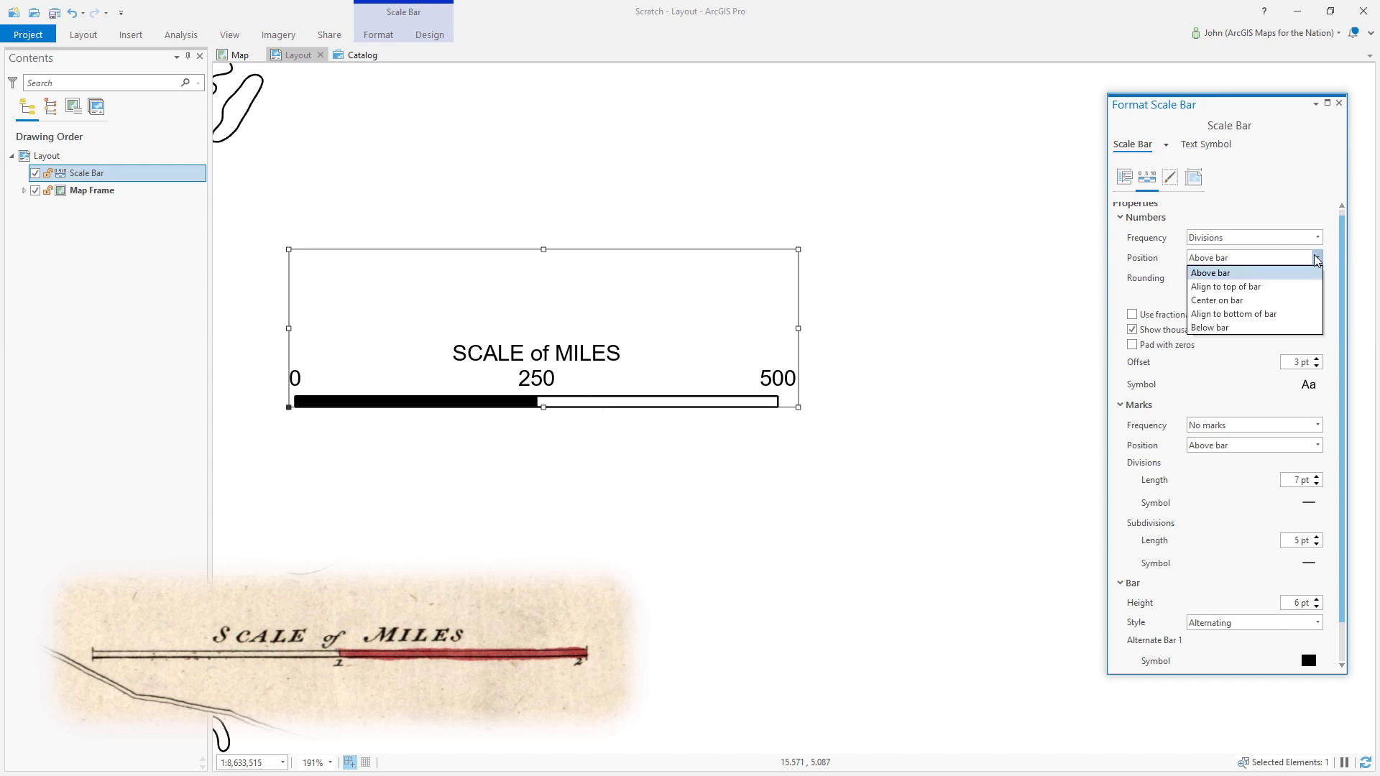
left_click(1231, 332)
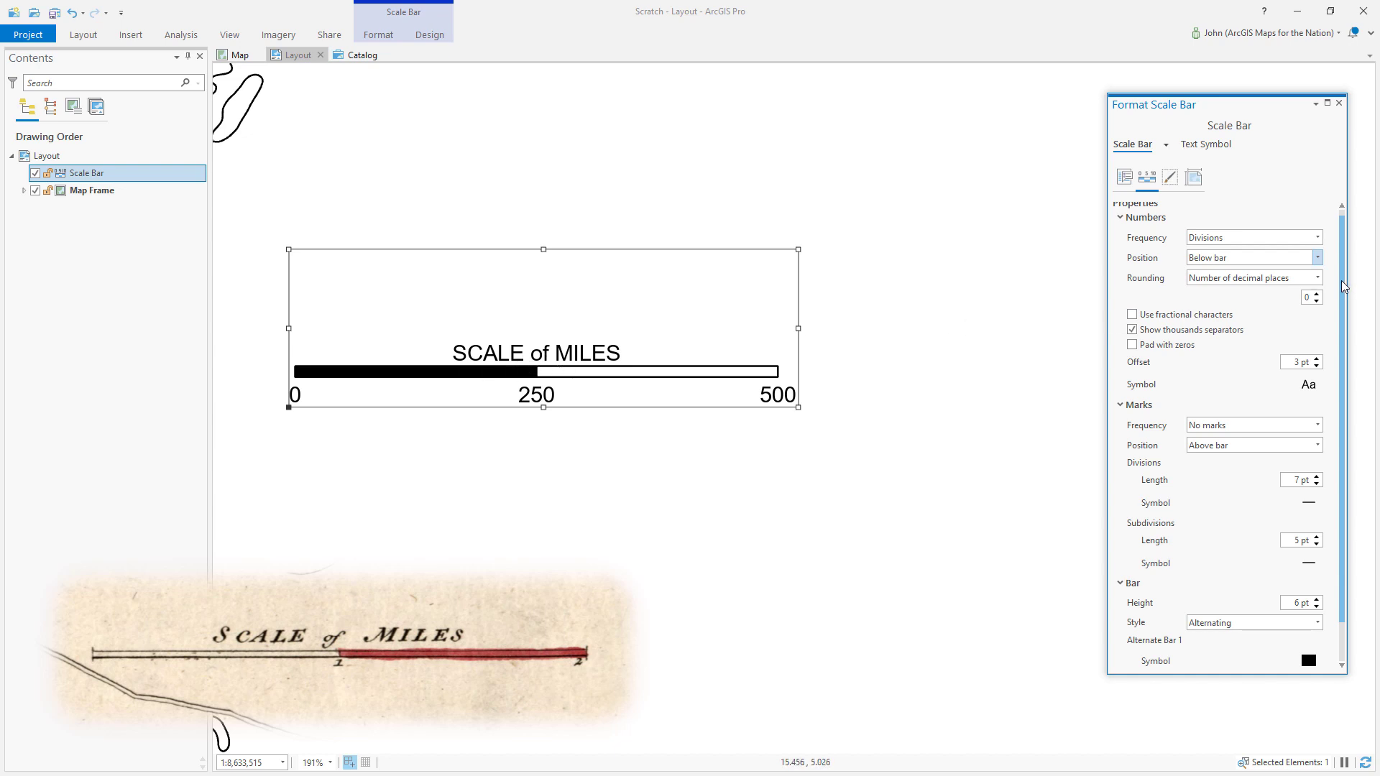
left_click_drag(1341, 280, 1341, 286)
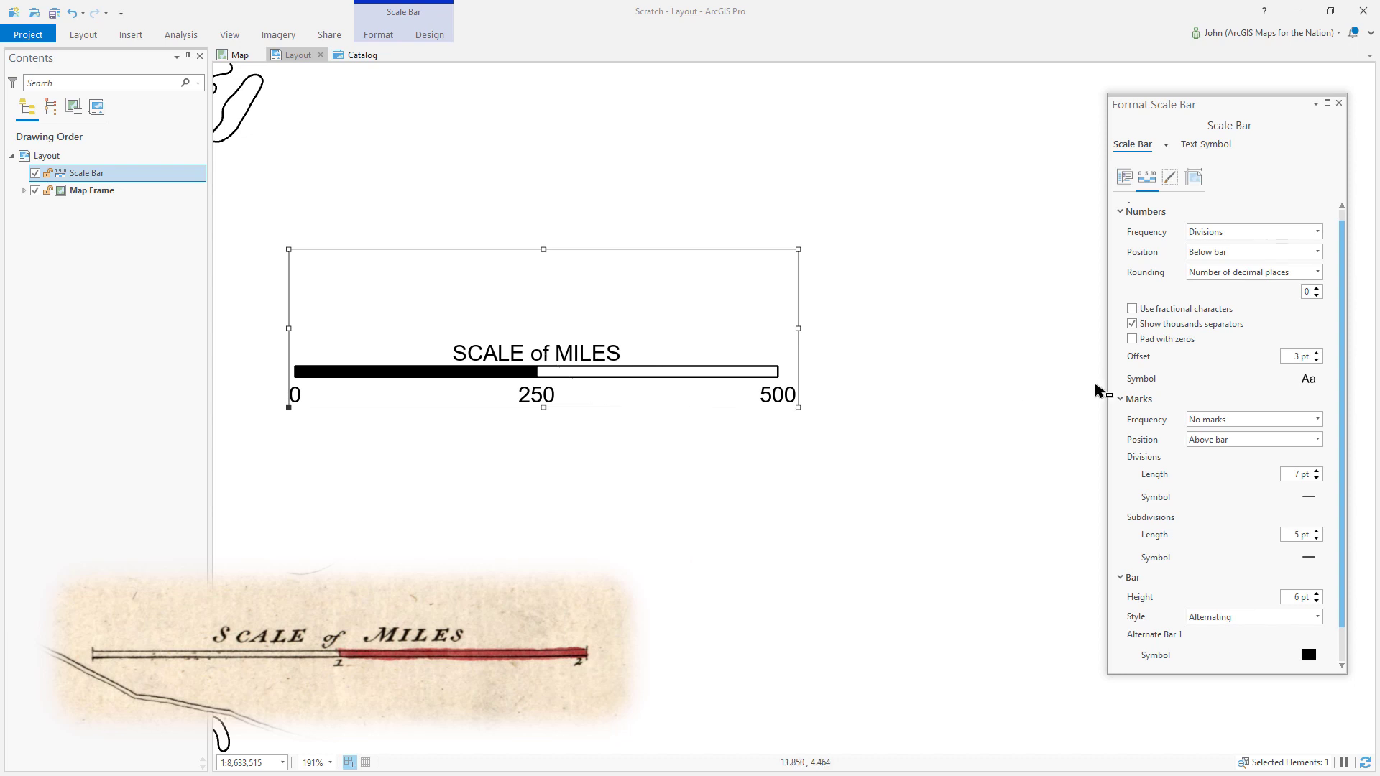
Reduce the gap between the bar and its numbers.
left_click(1317, 360)
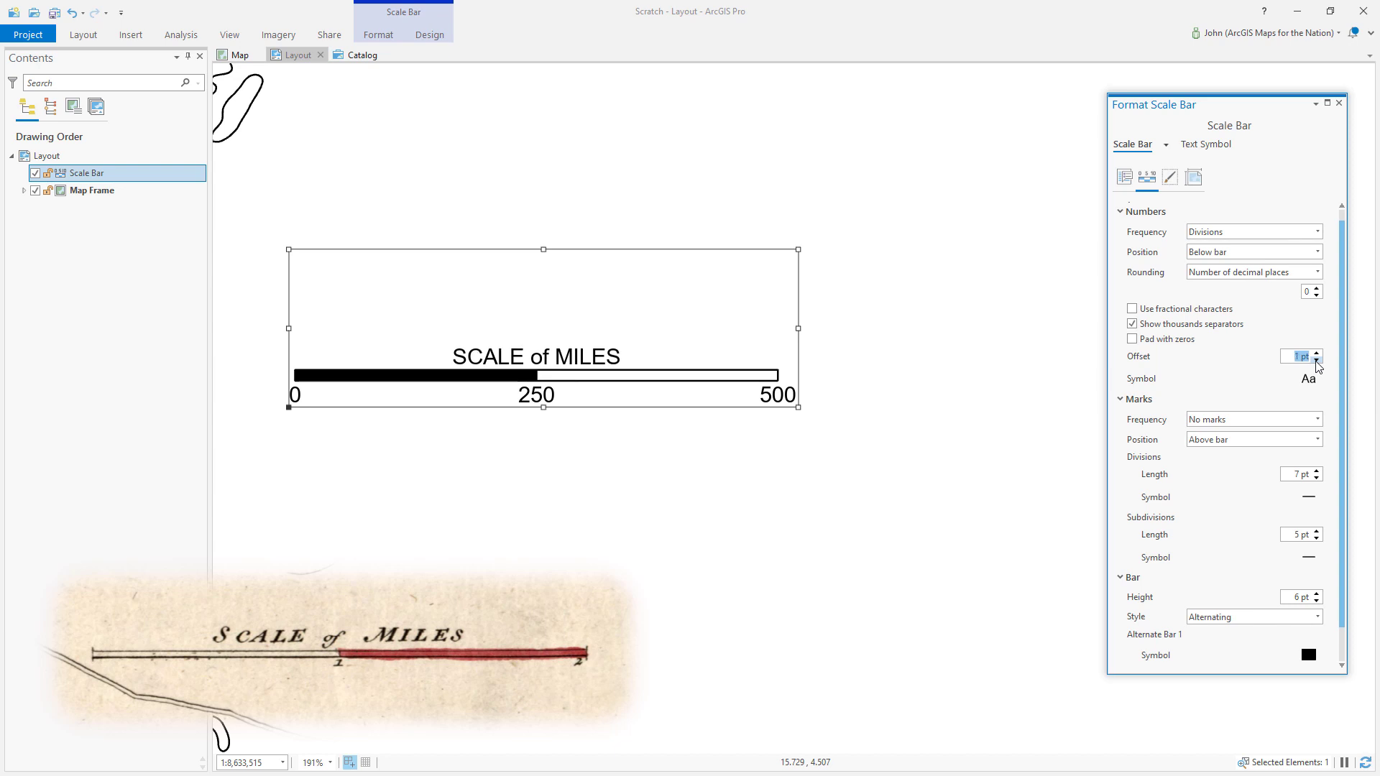
left_click(1318, 359)
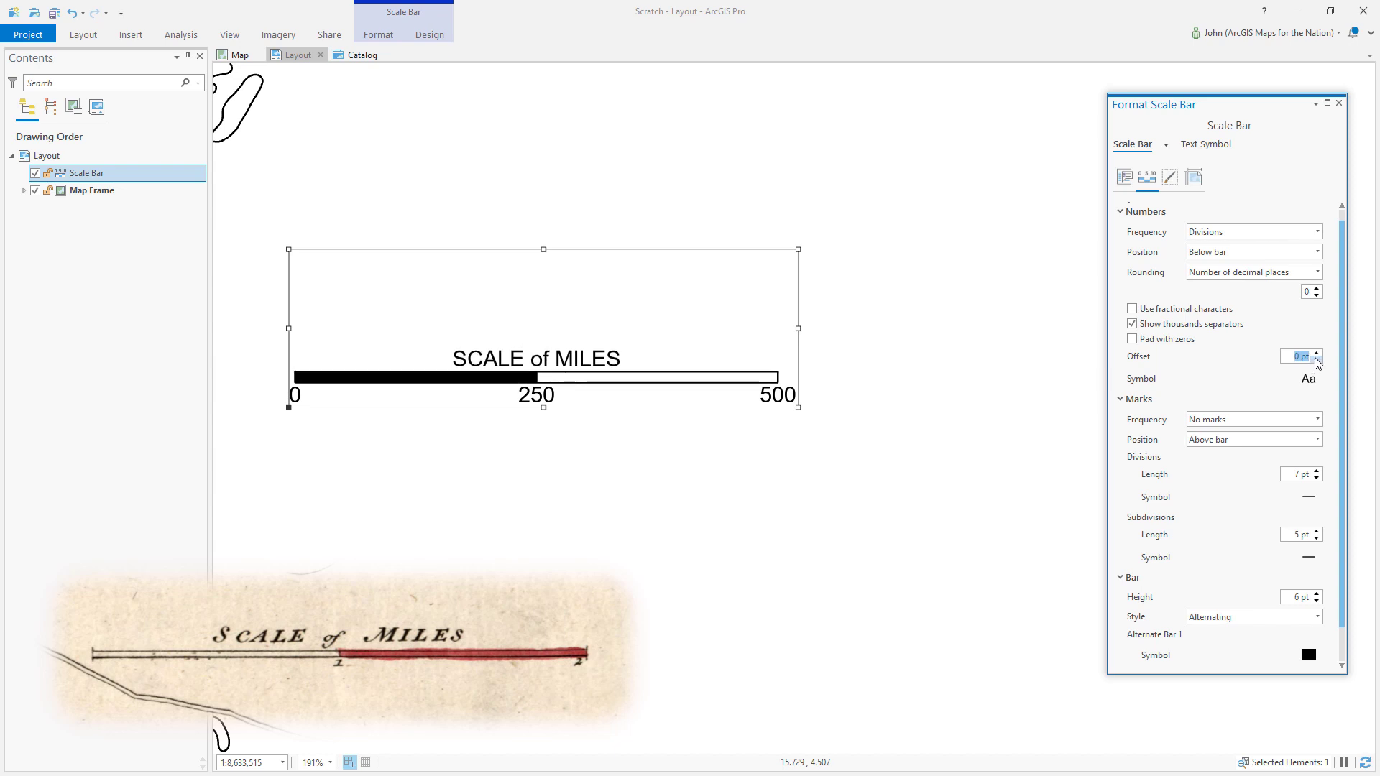
left_click(1318, 353)
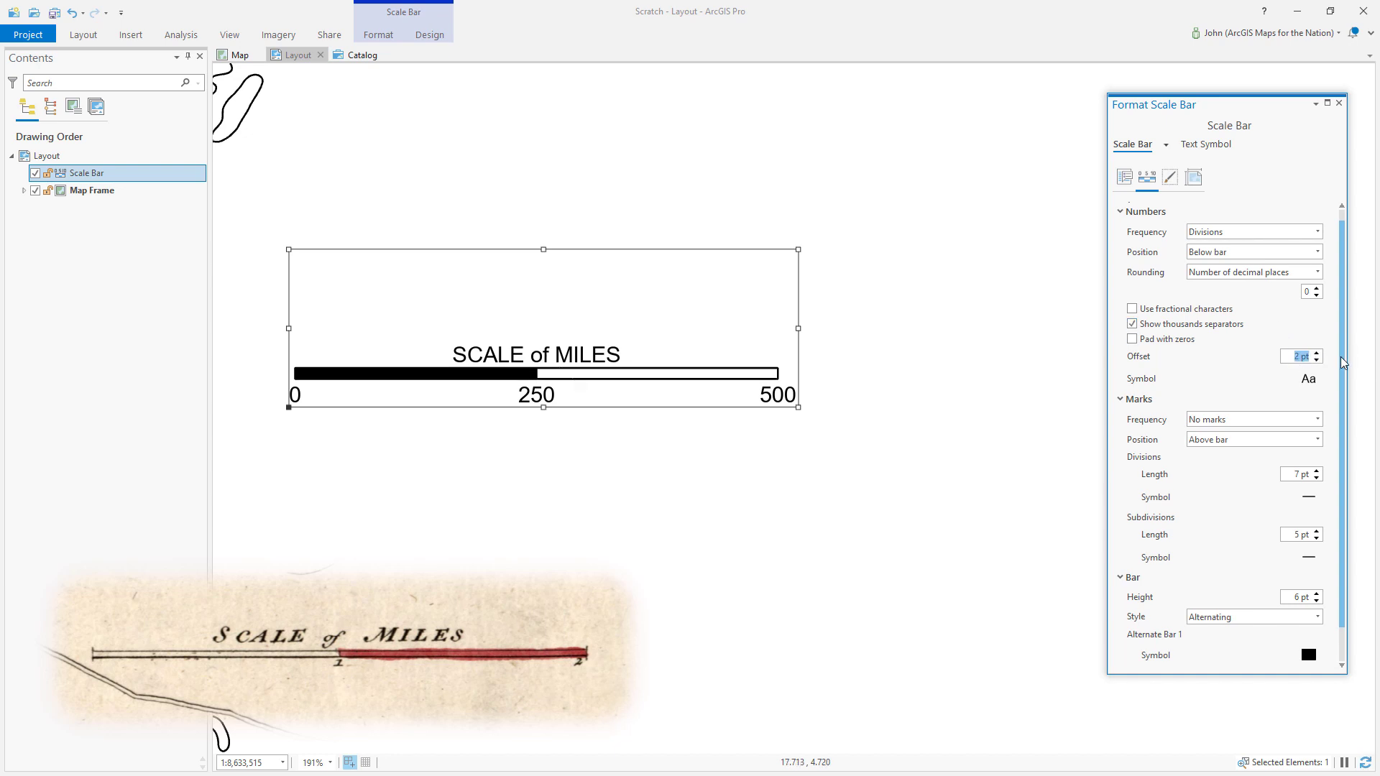
left_click_drag(1341, 358, 1340, 369)
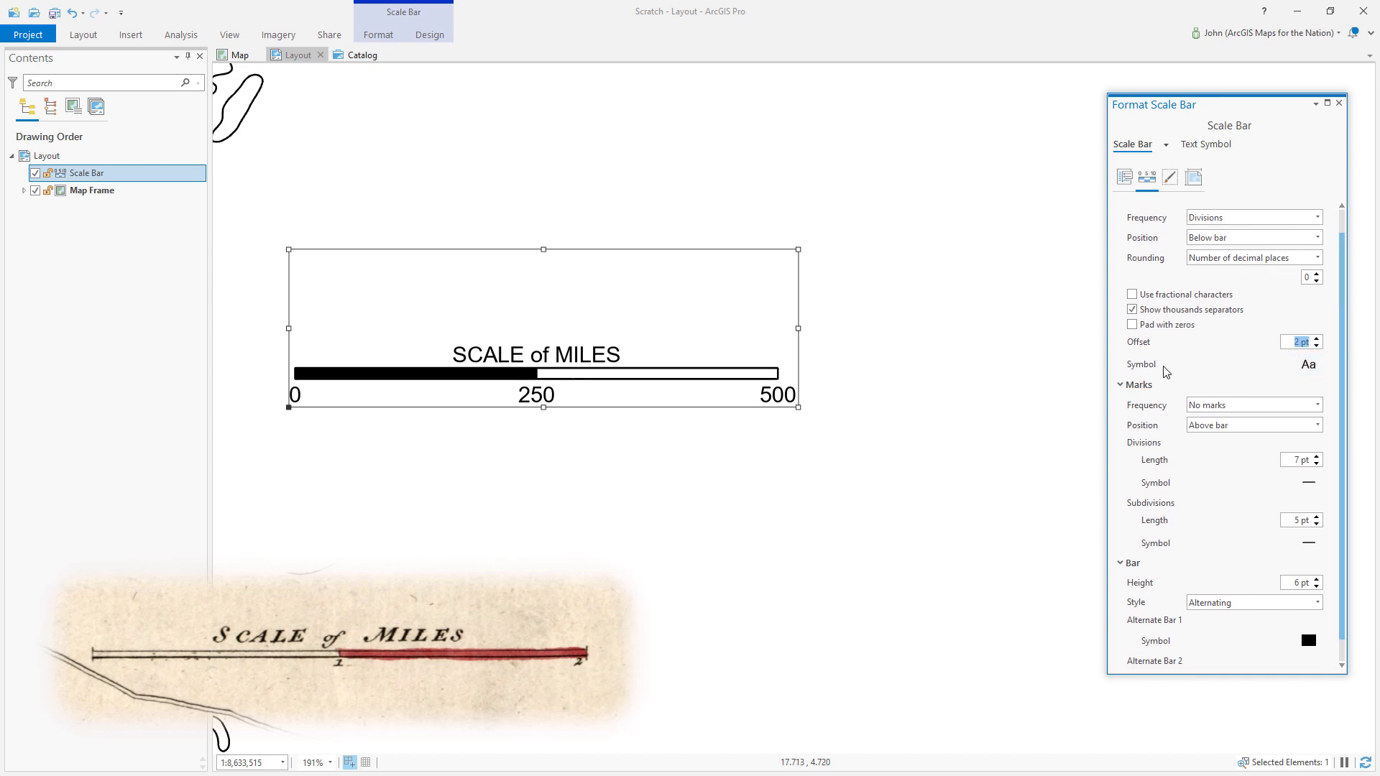
Set the scale bar numbers' font to Bell MT Italic and apply it.
left_click(1307, 364)
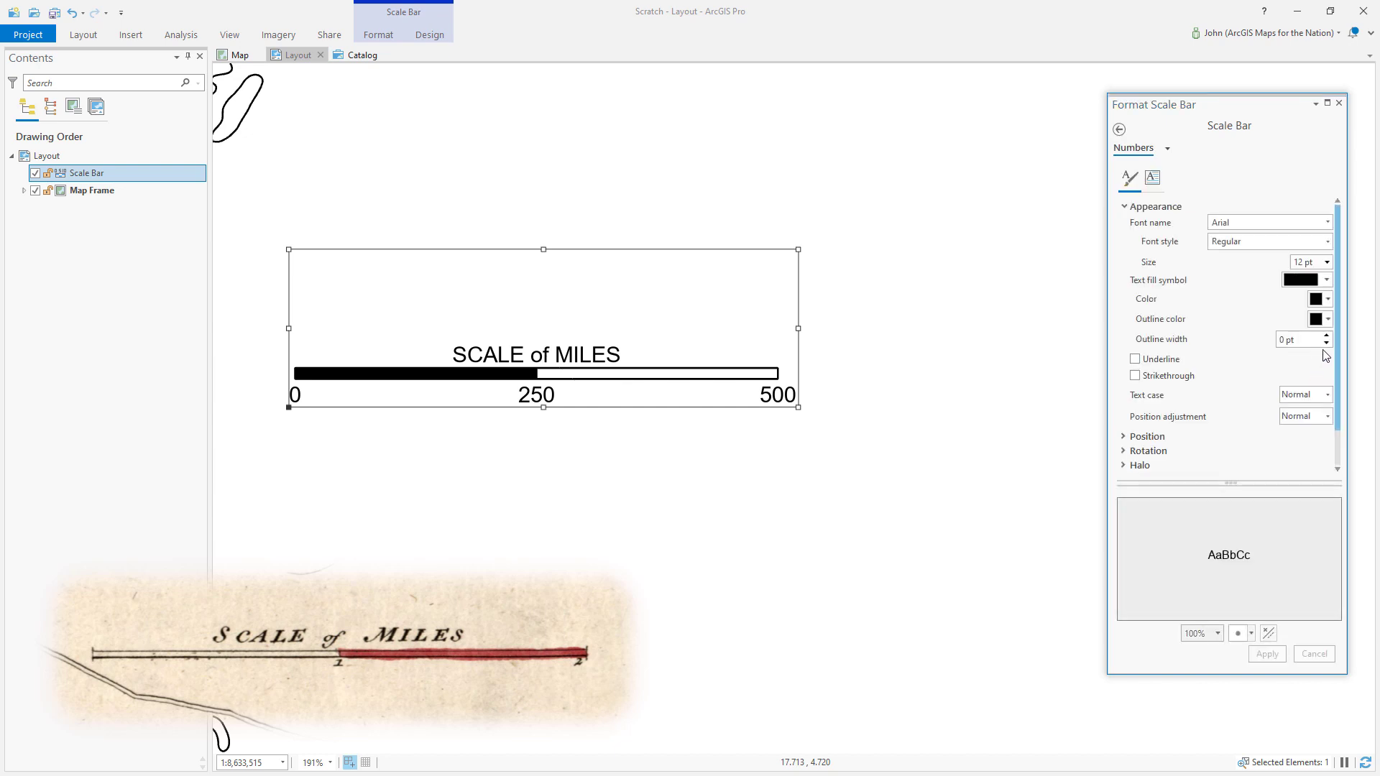
left_click(1328, 225)
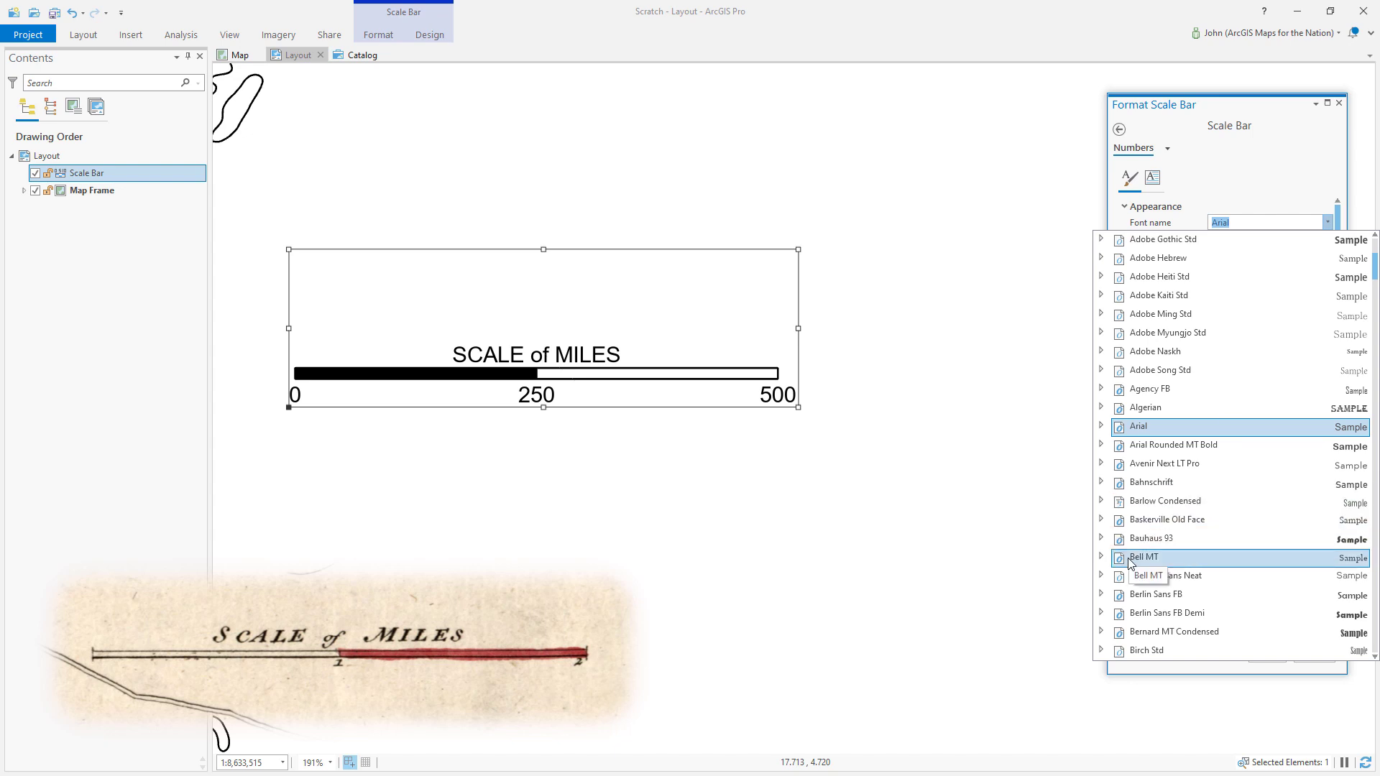
left_click(1102, 557)
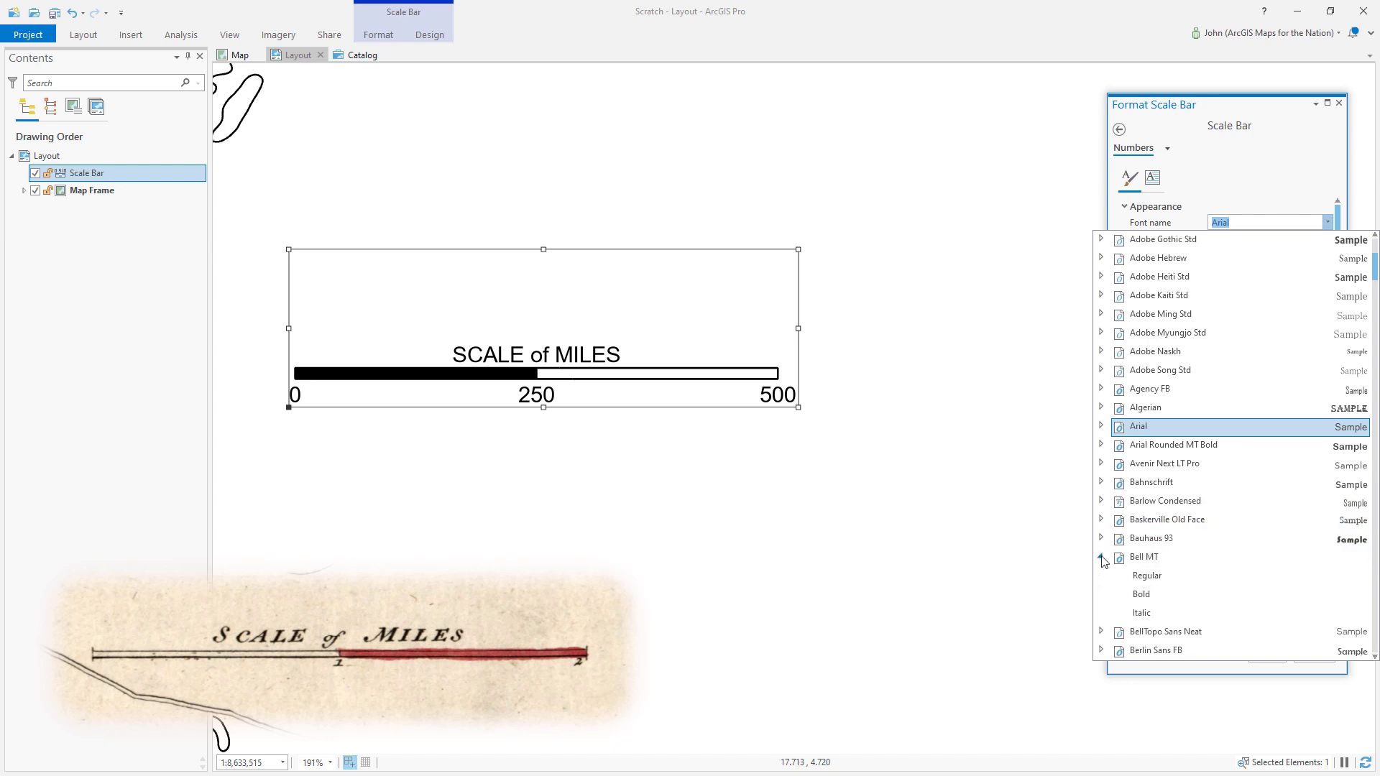
left_click(1146, 616)
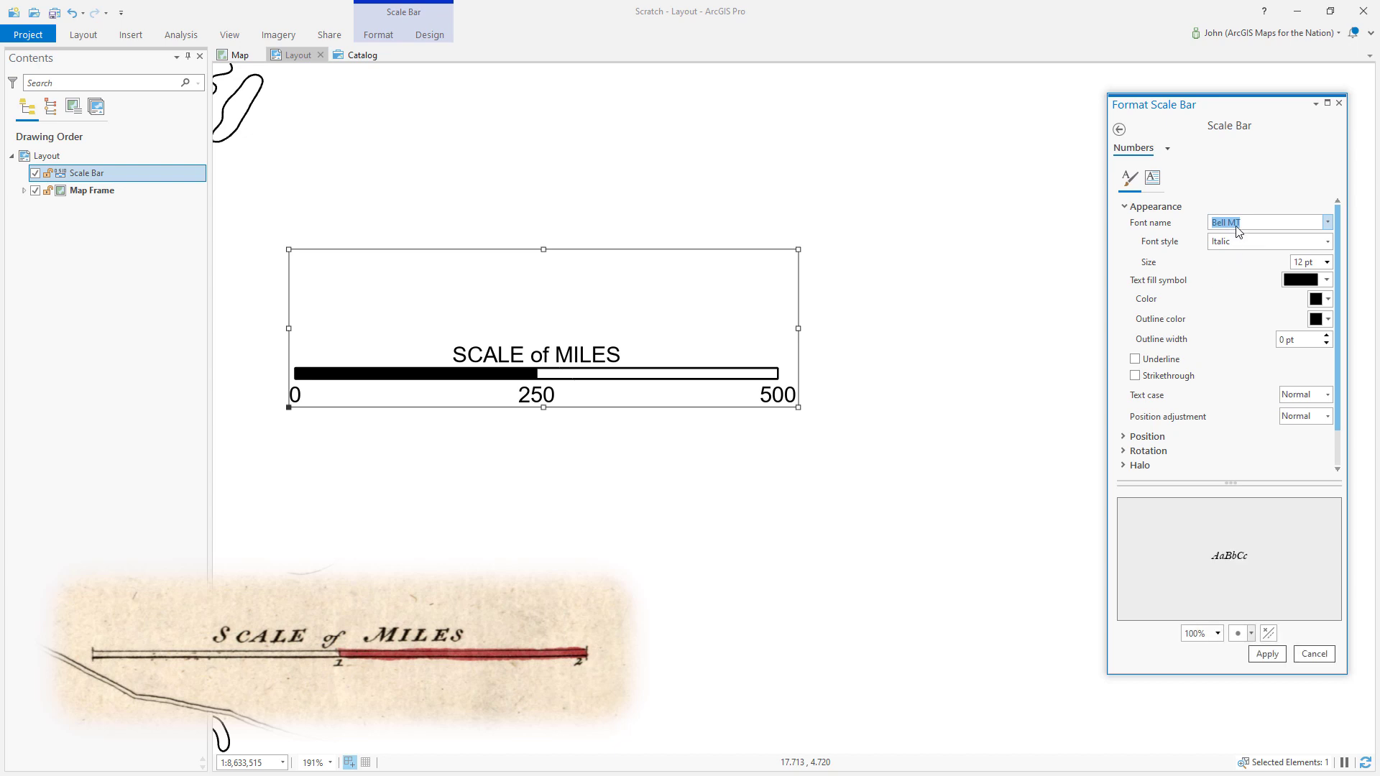
scroll(1241, 564, "up", 5)
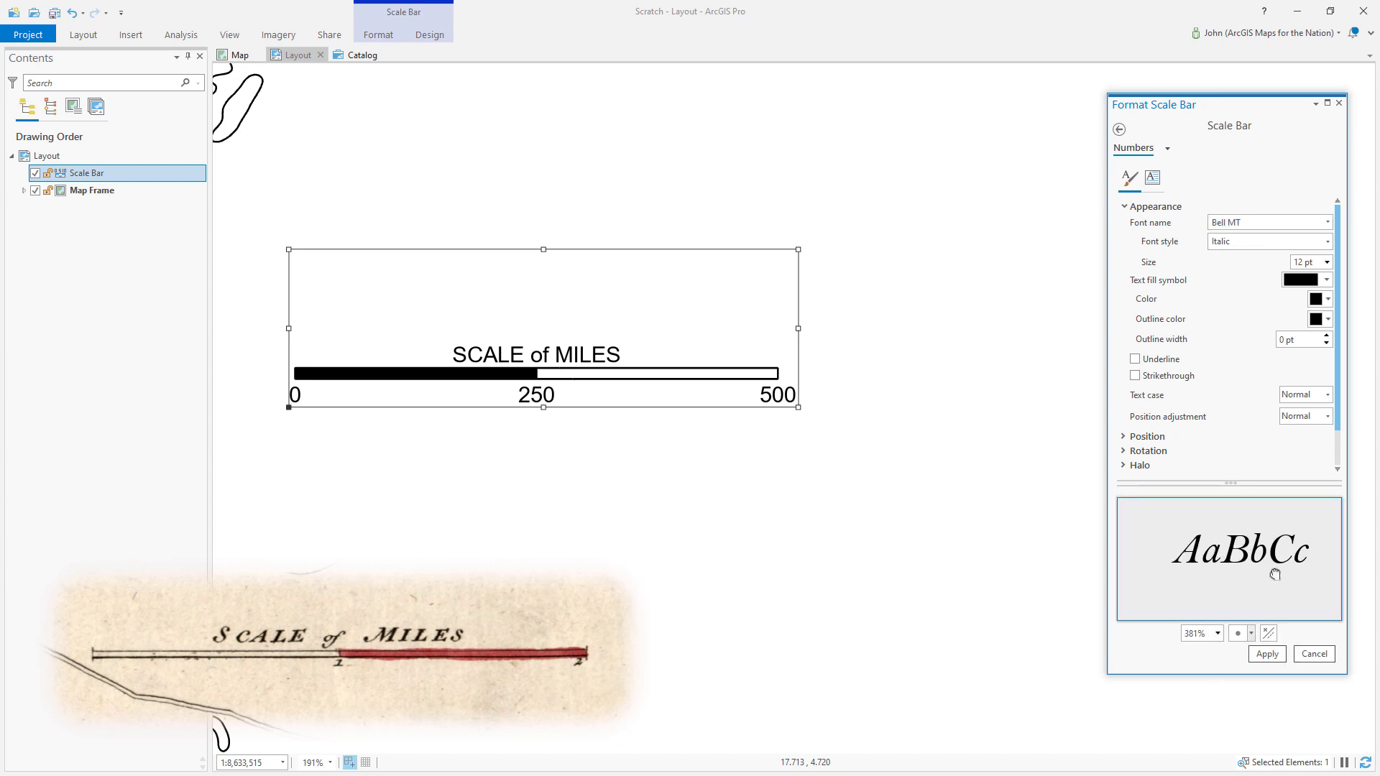
left_click(1266, 654)
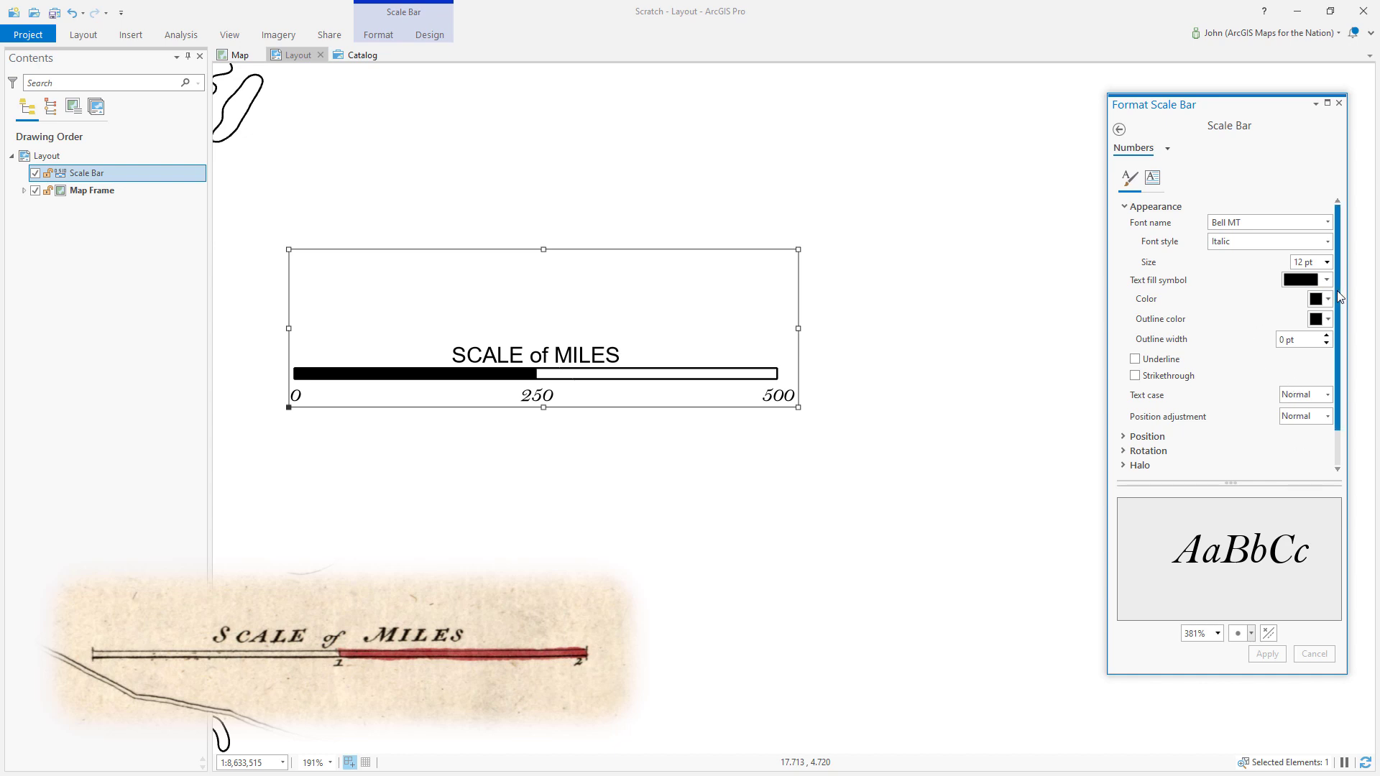
Change the numbers' font size to 10 pt and apply it.
left_click_drag(1339, 297, 1340, 321)
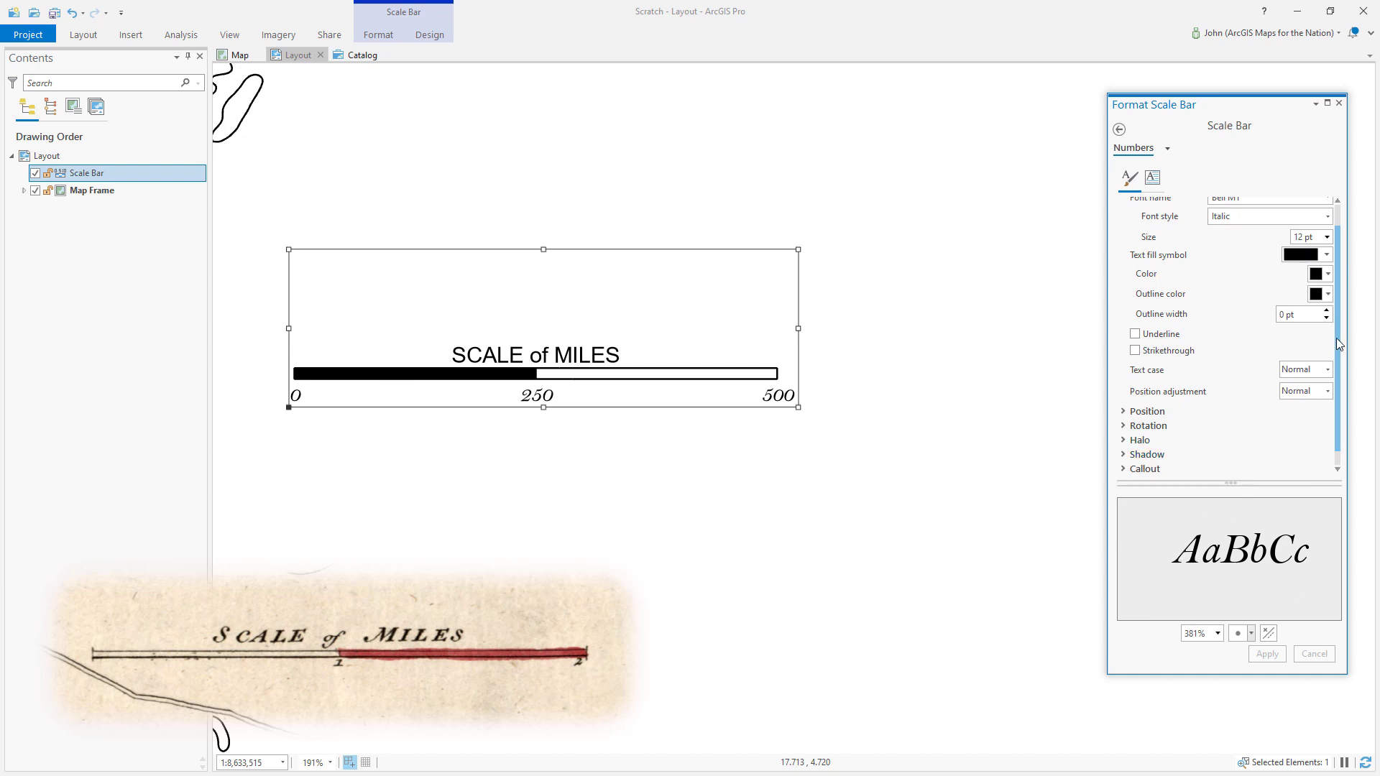
left_click(1326, 239)
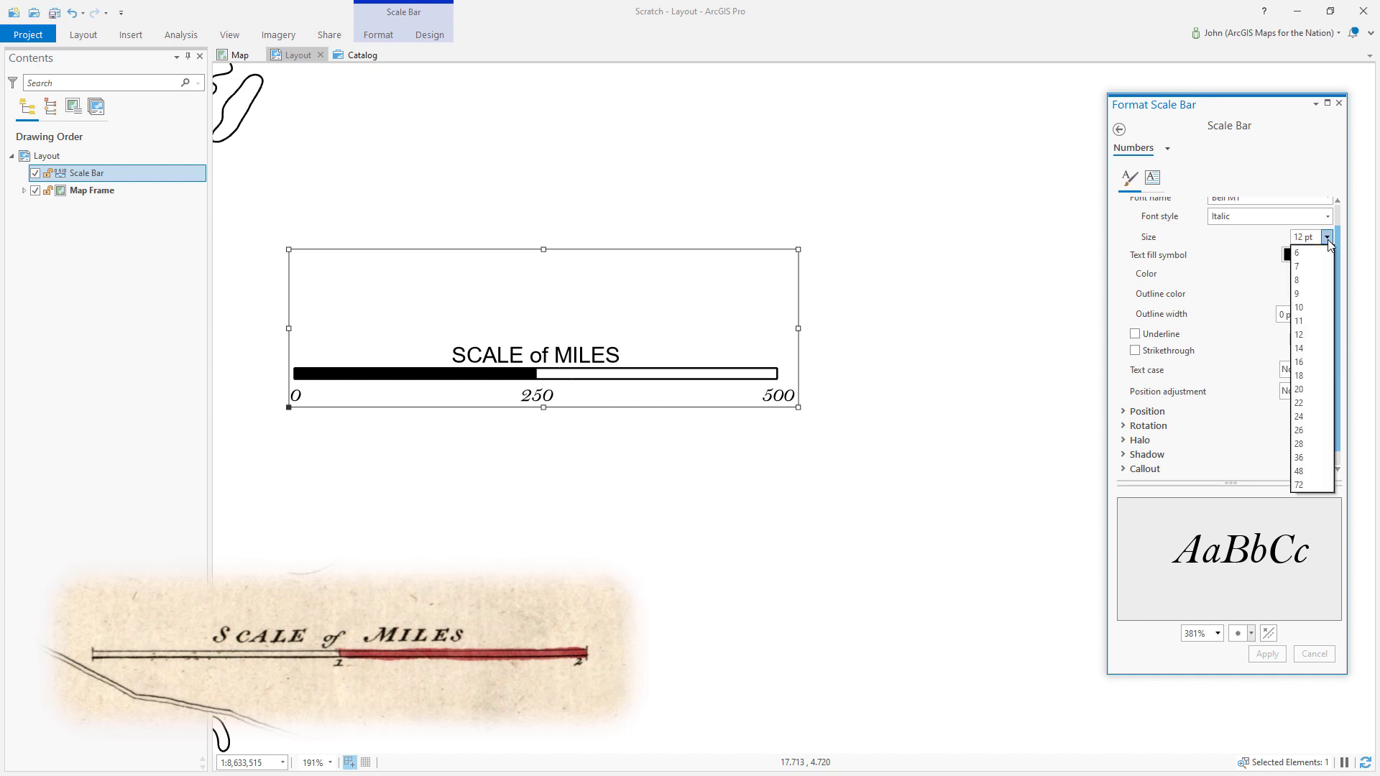
left_click(1307, 314)
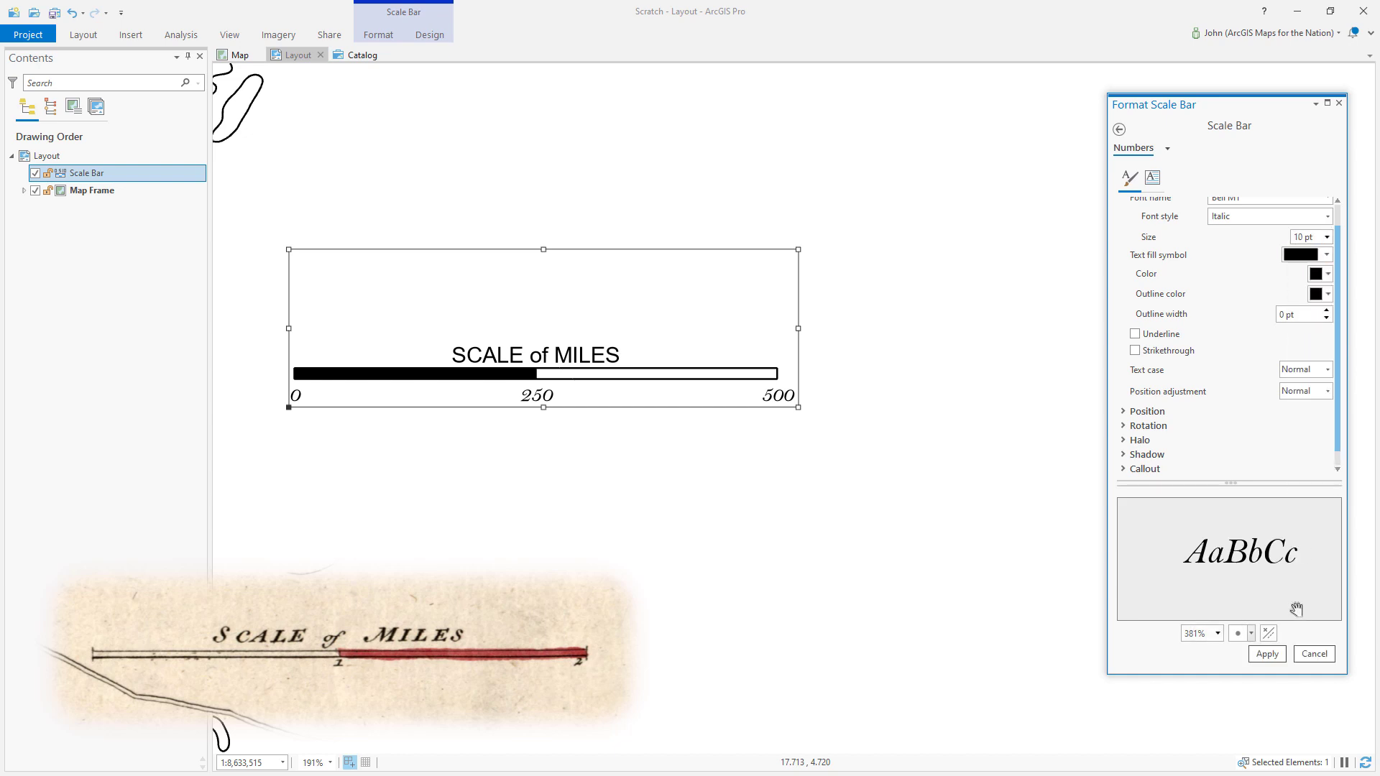
left_click(1266, 654)
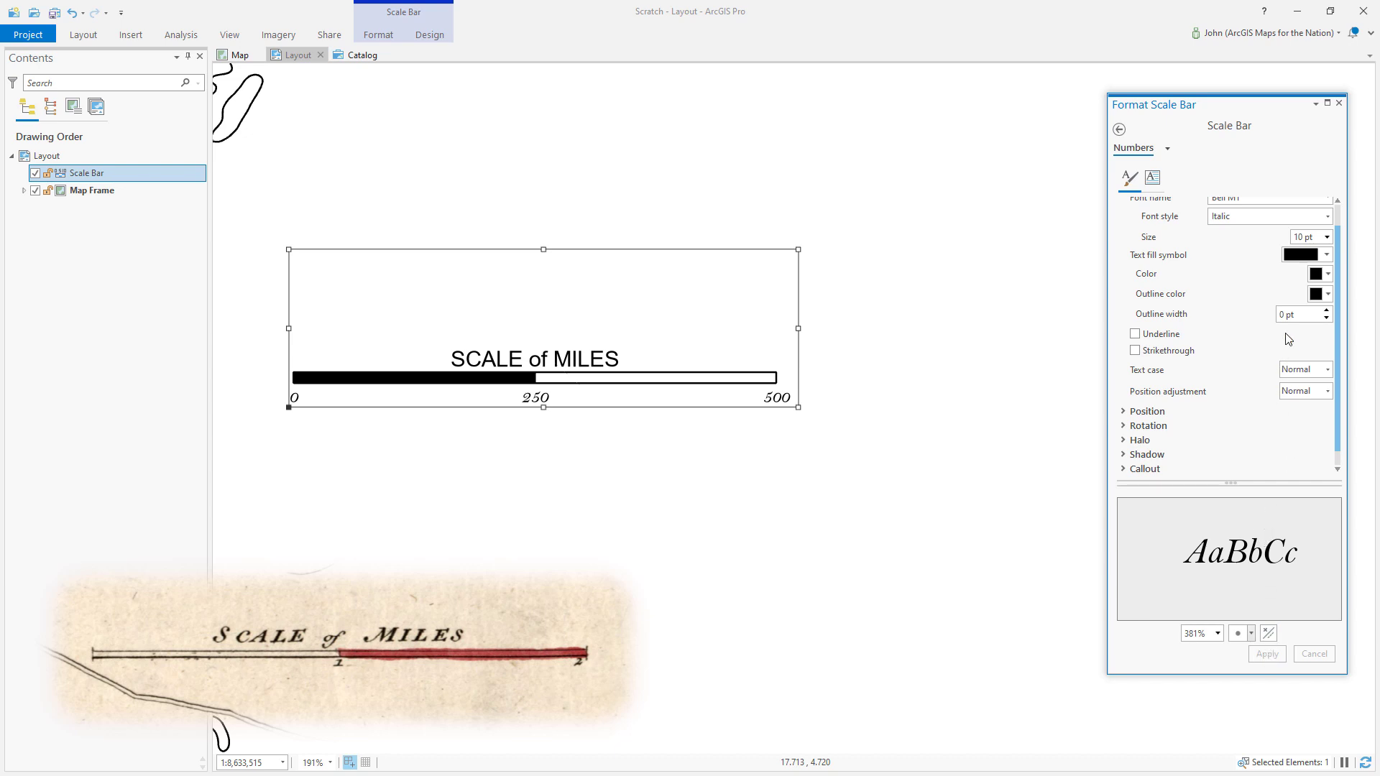
Set the numbers' offset from the bar to 0 pt.
left_click(1119, 131)
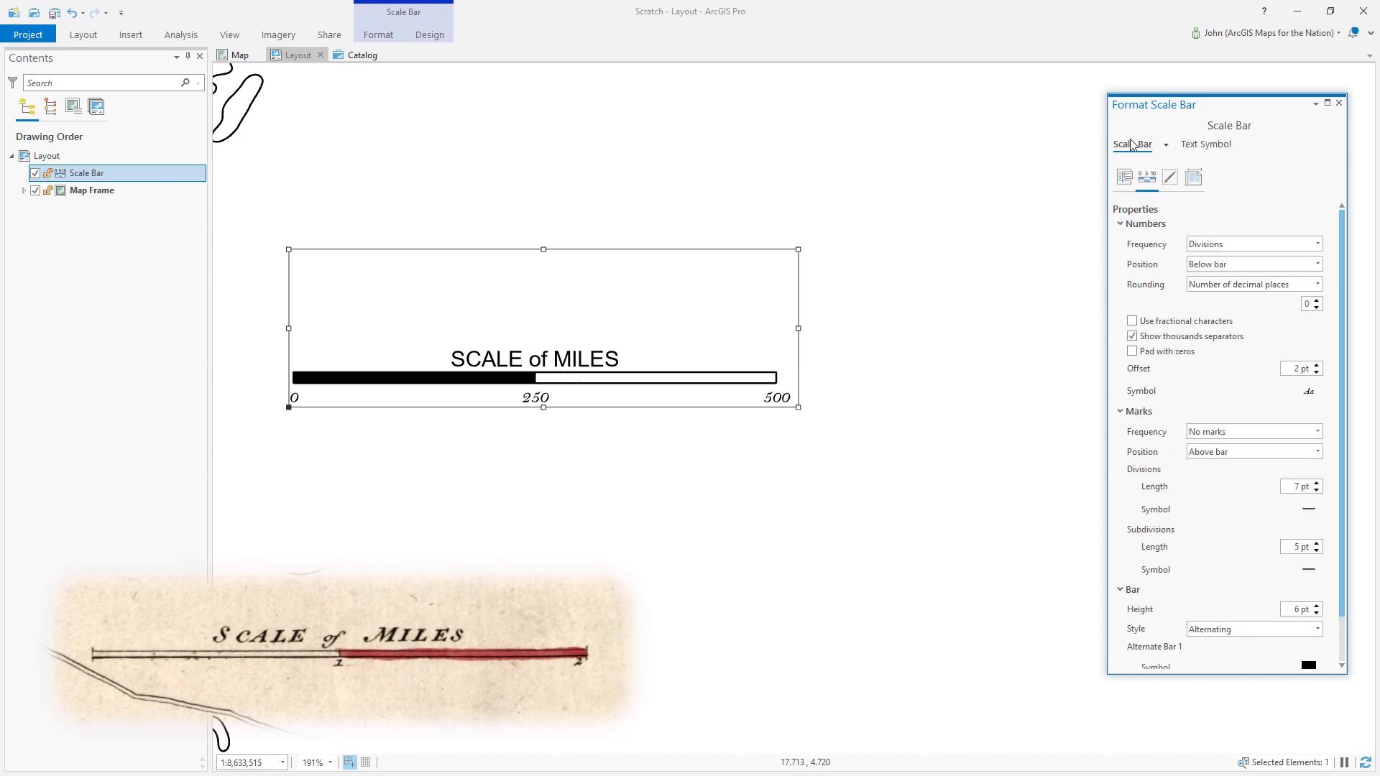
left_click(1317, 372)
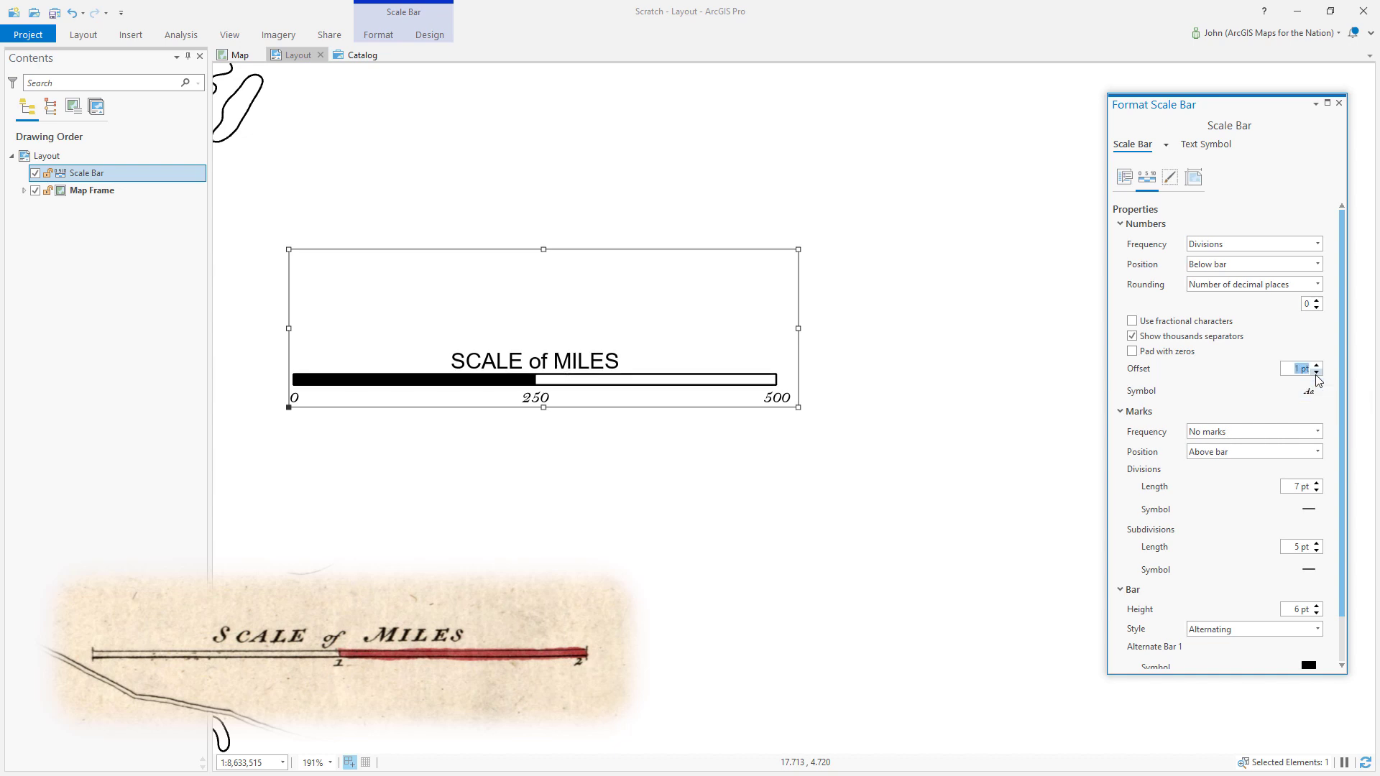
left_click(1316, 372)
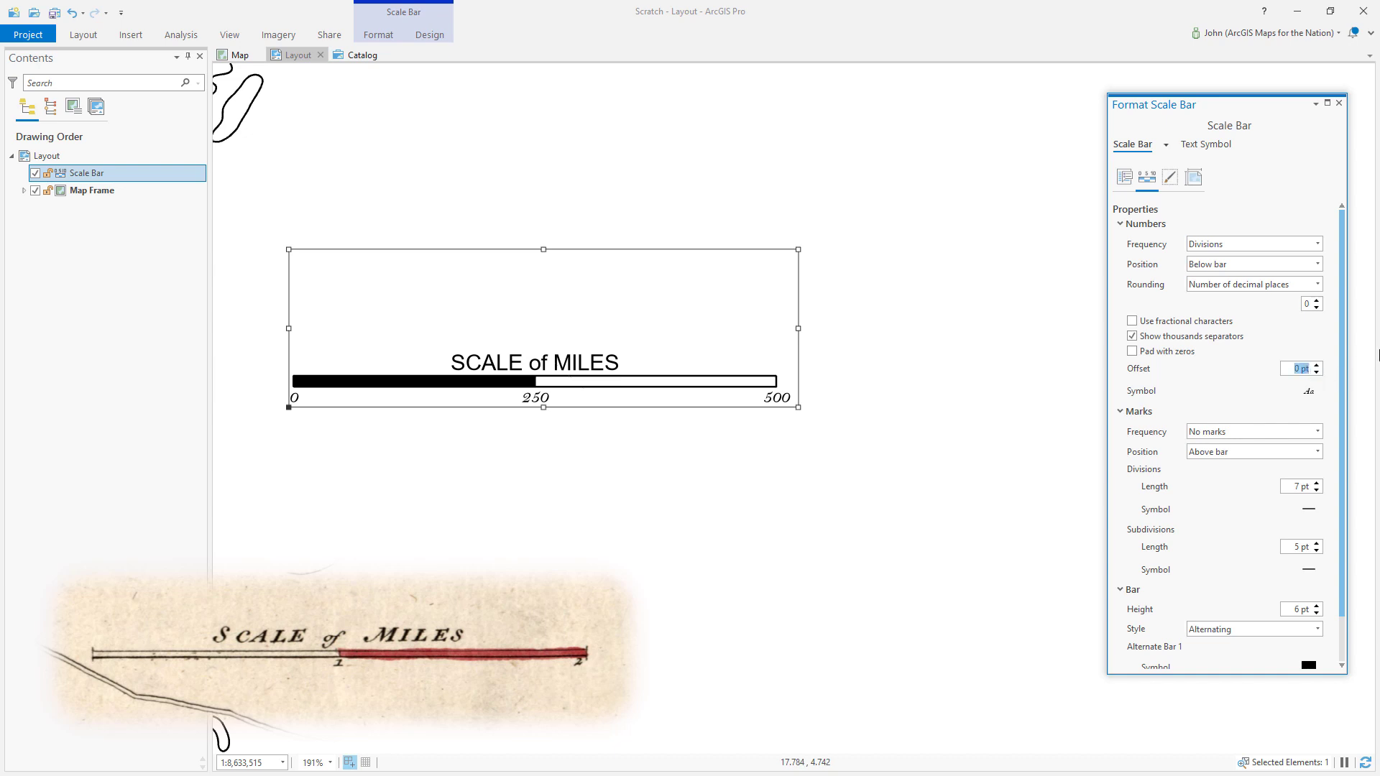
key("Tab")
Show marks only at the ends and zero, centred on the bar, 9 pt long.
scroll(1345, 364, "down", 2)
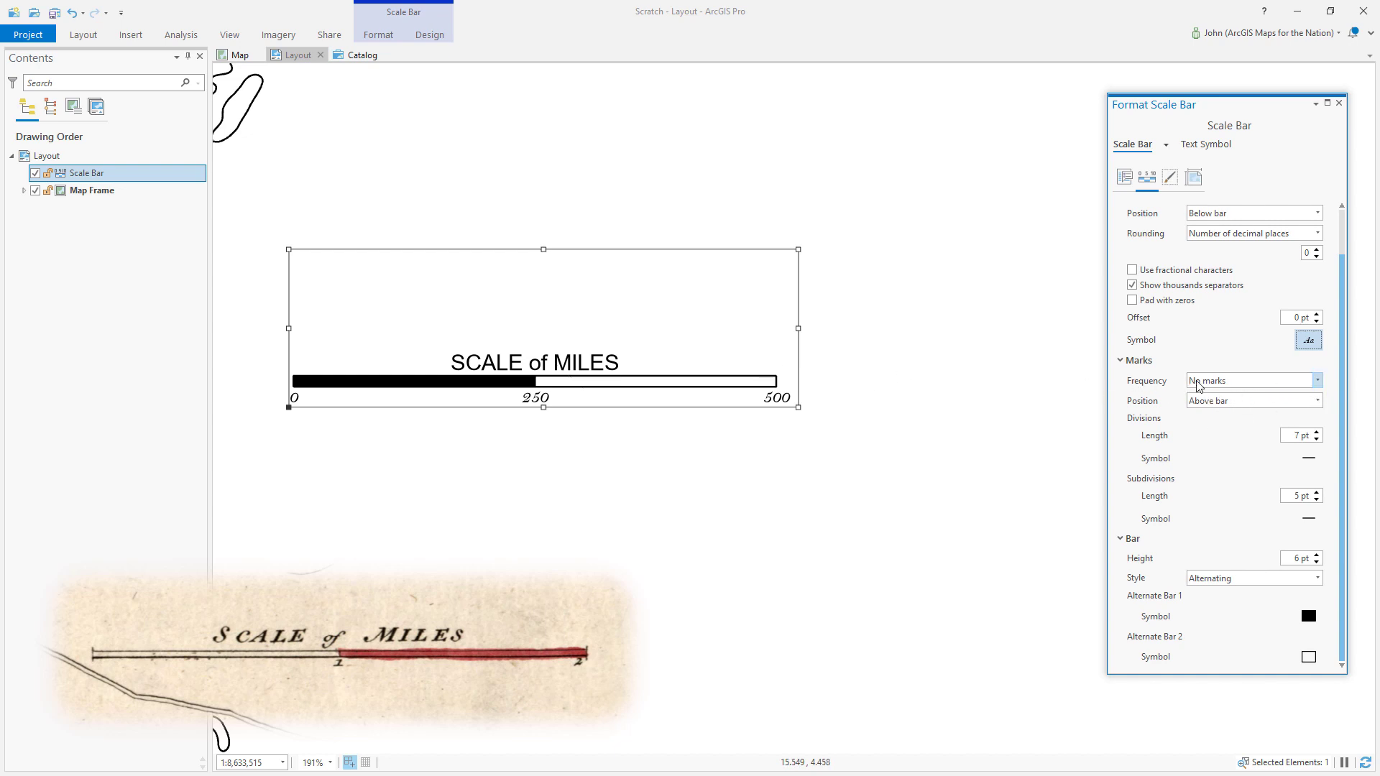
left_click(1319, 383)
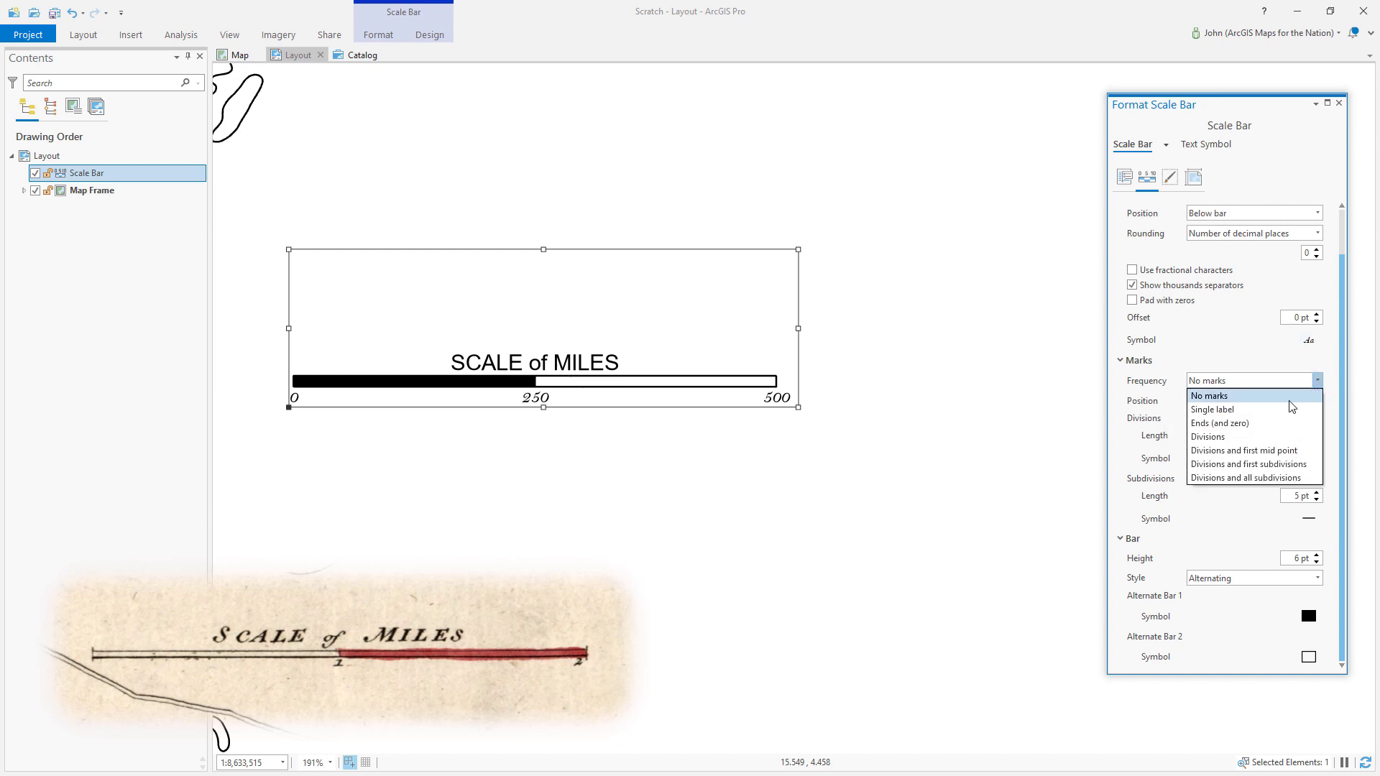
left_click(1241, 424)
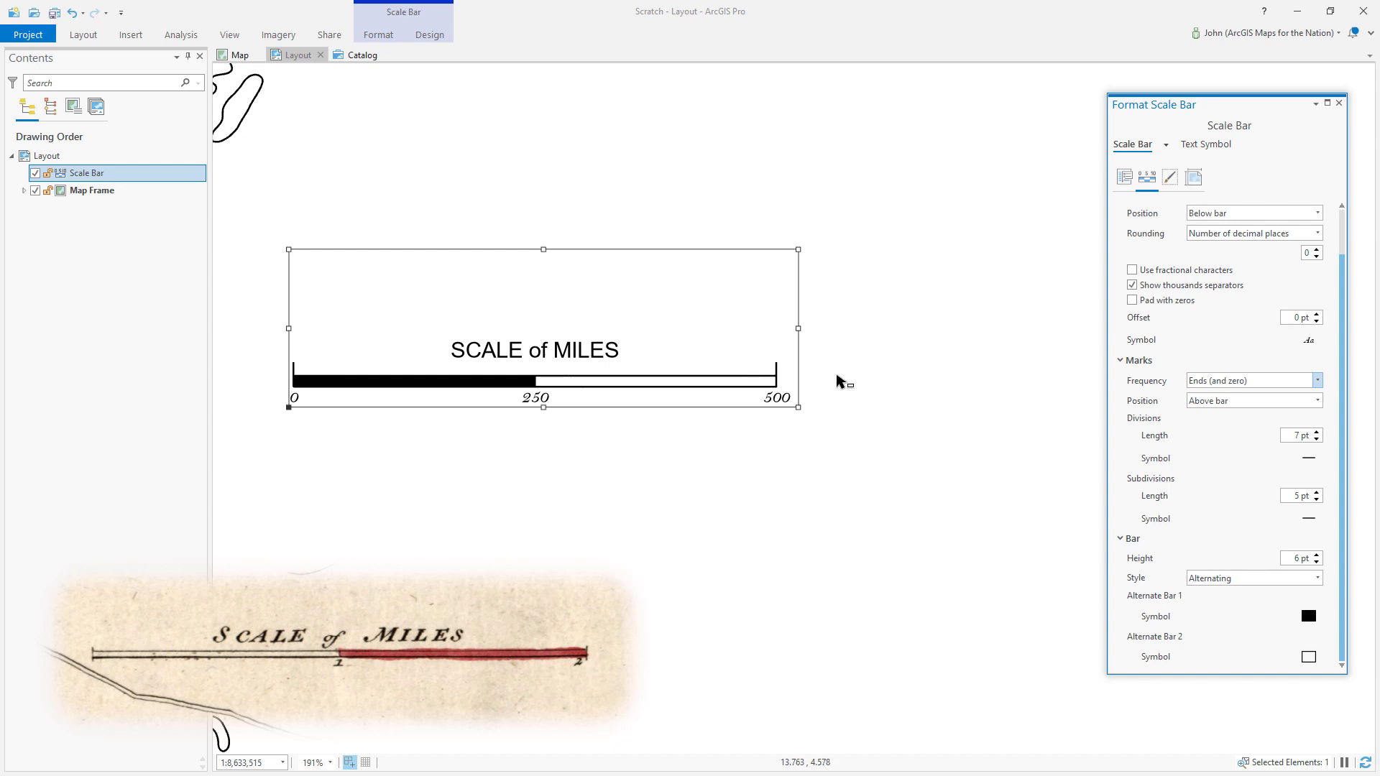
left_click(1318, 404)
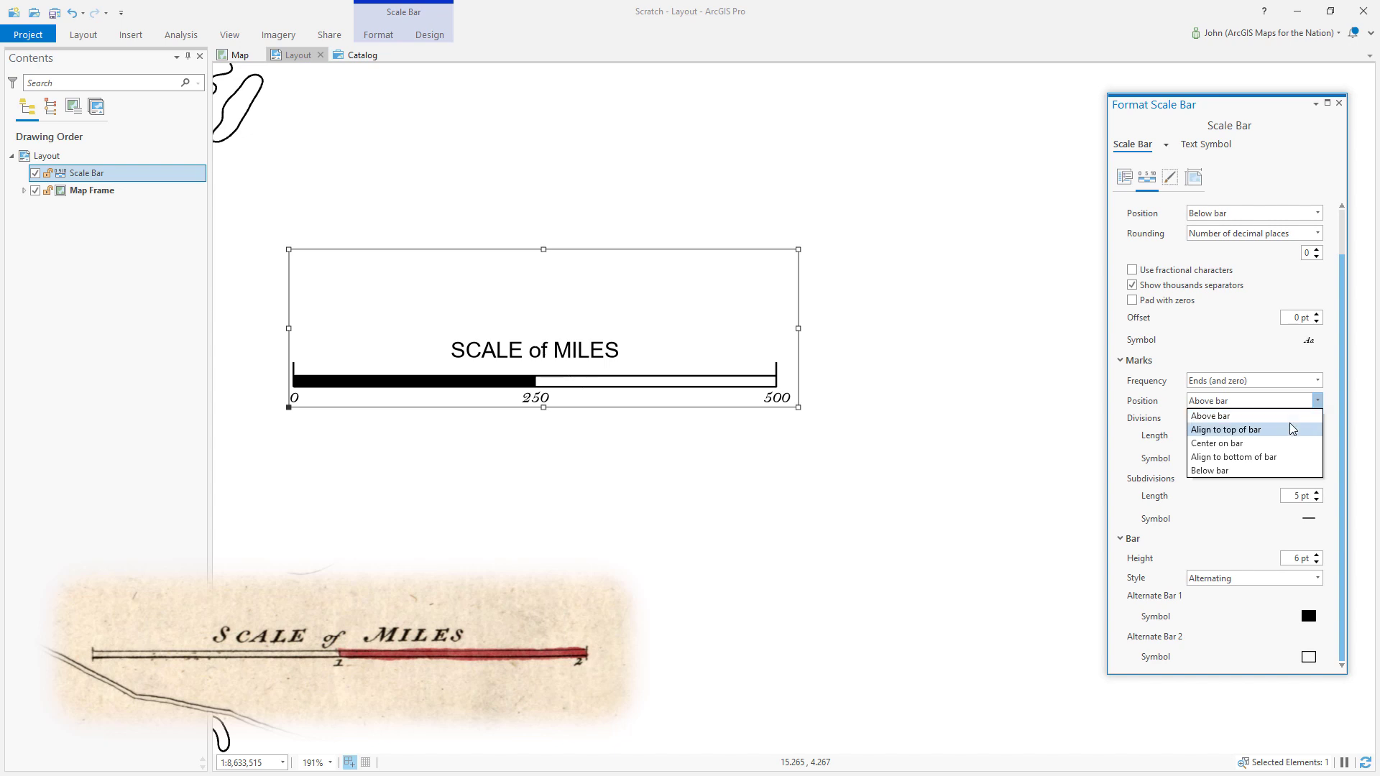
left_click(1244, 444)
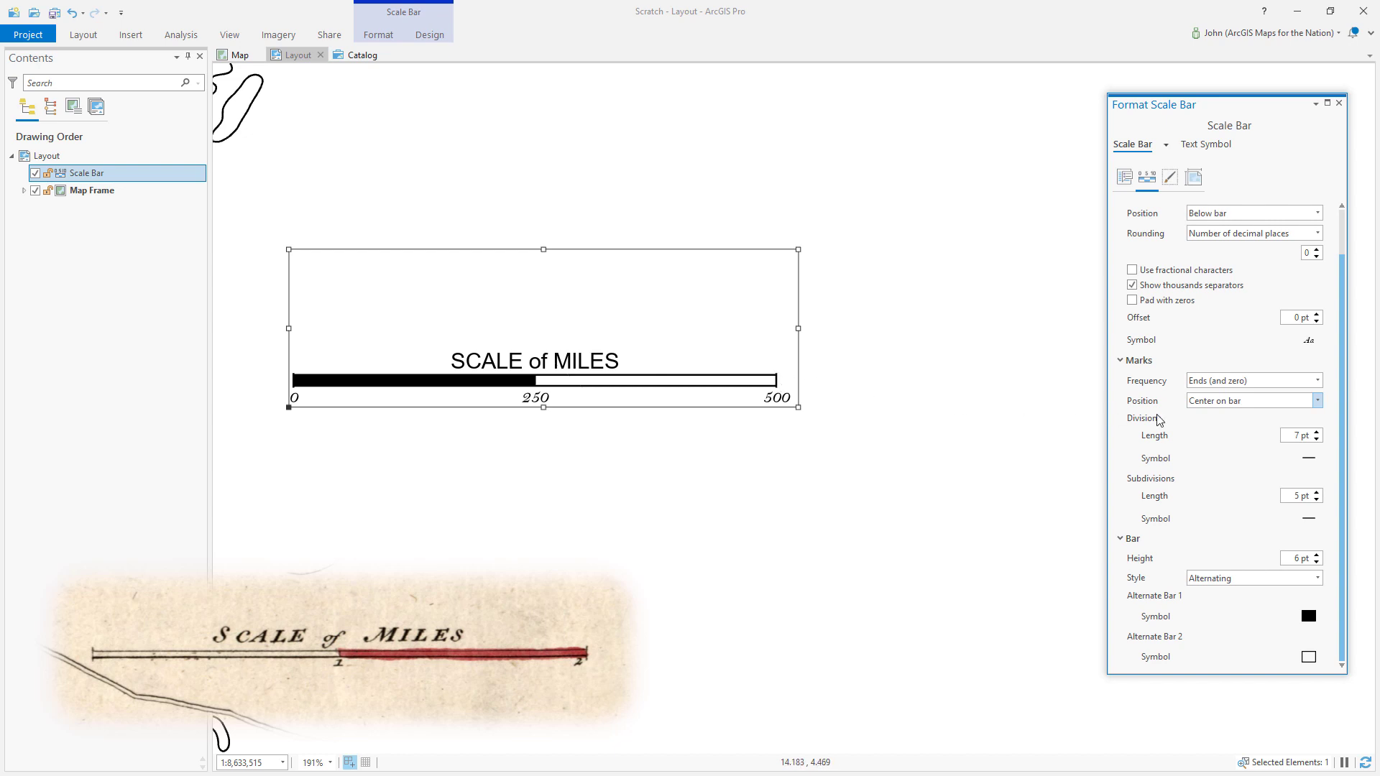
left_click(1317, 431)
left_click(1317, 432)
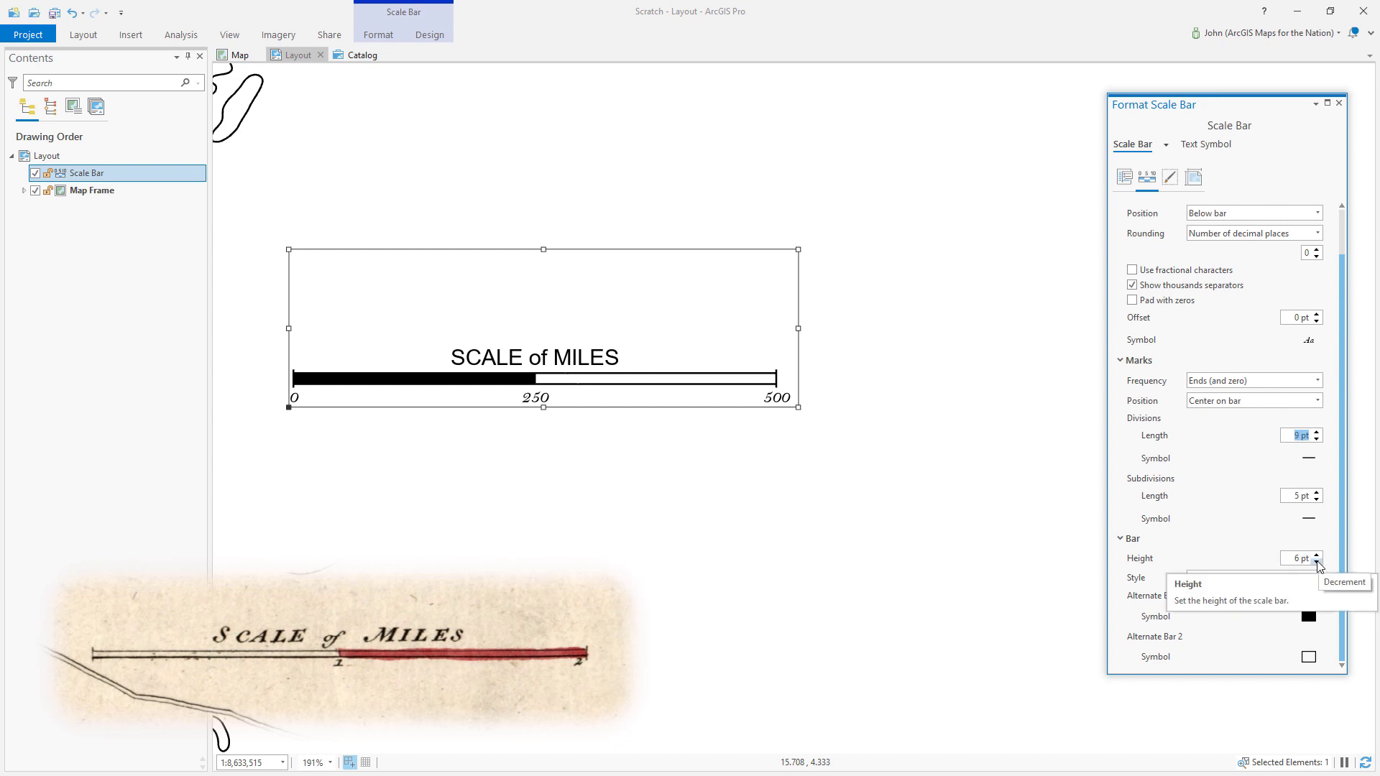
Set the bar height to 4 pt.
left_click(1317, 562)
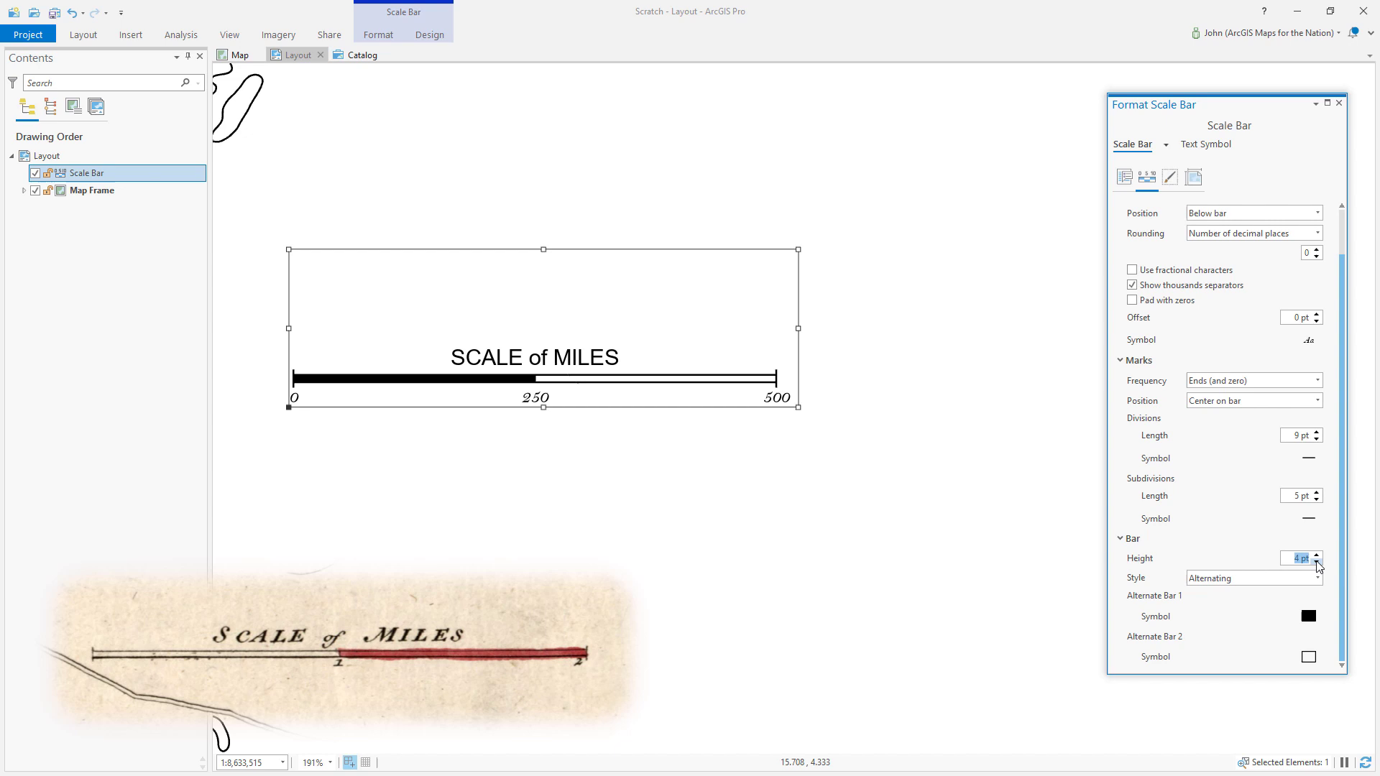
left_click(1316, 562)
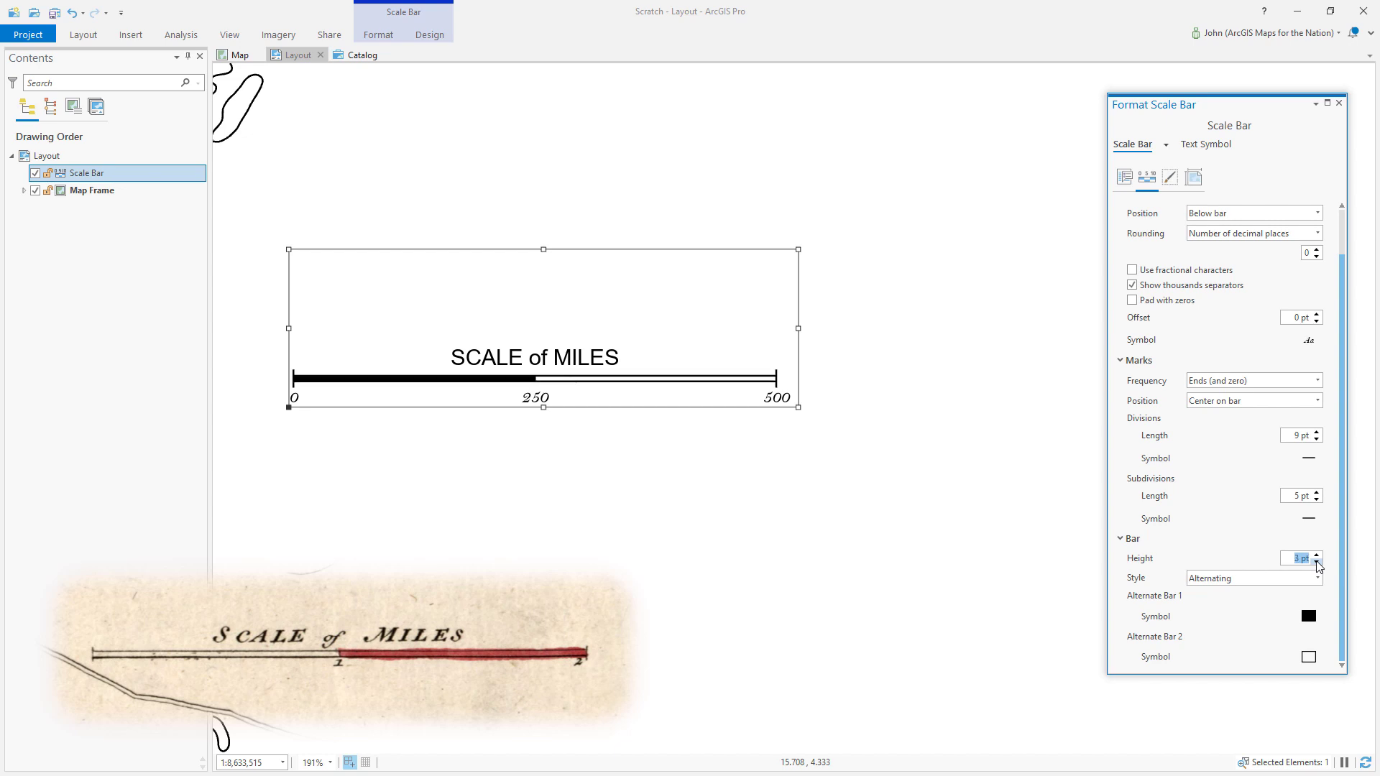
left_click(1316, 554)
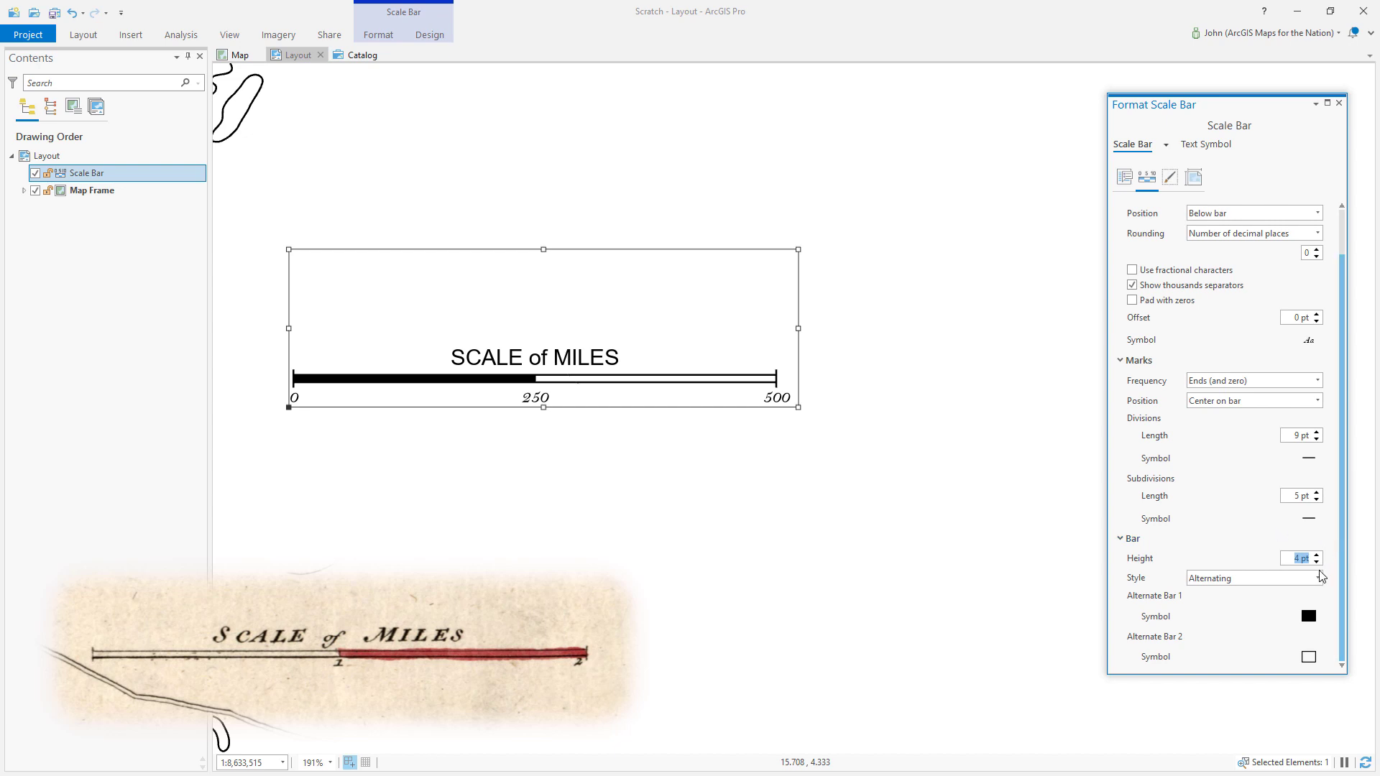
Set the bar style to Alternating after trying Hollow and Double Alternating.
left_click(1319, 577)
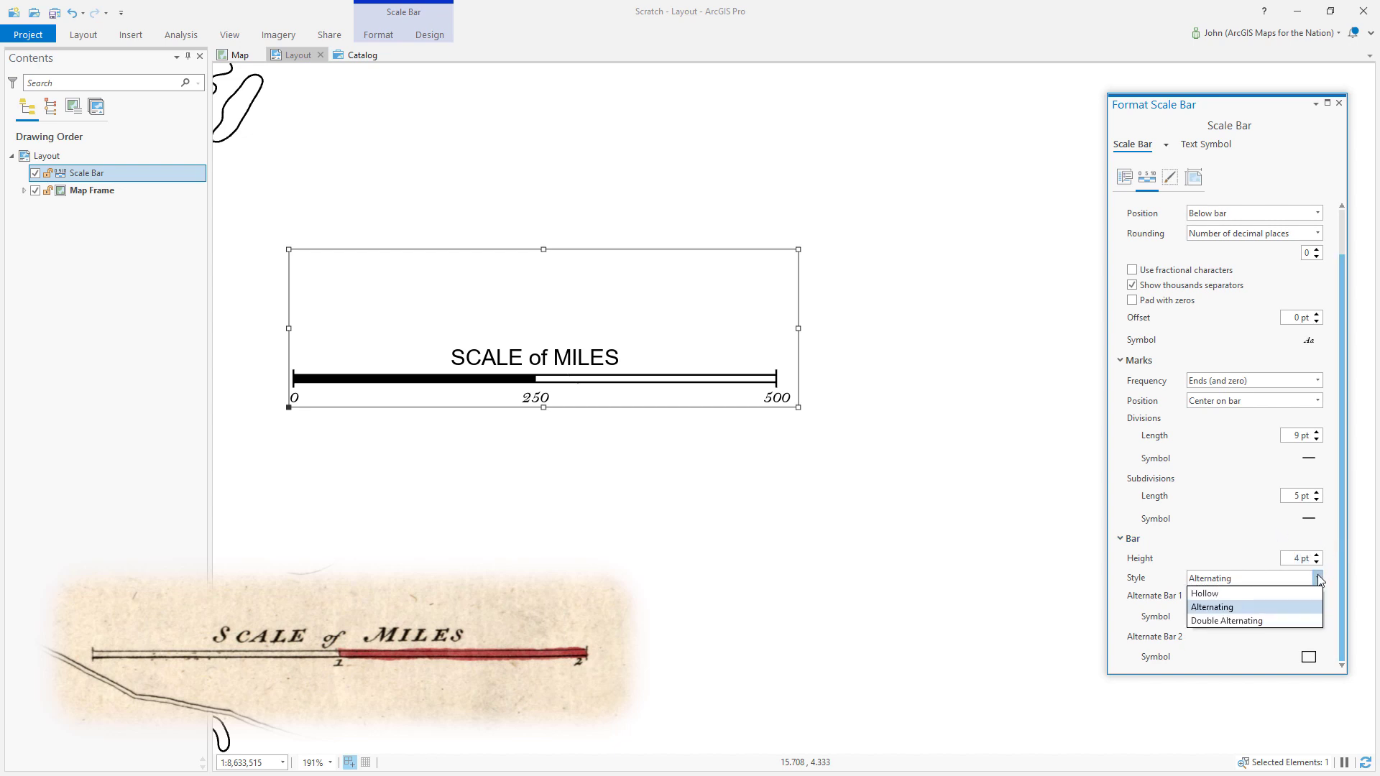
left_click(1269, 594)
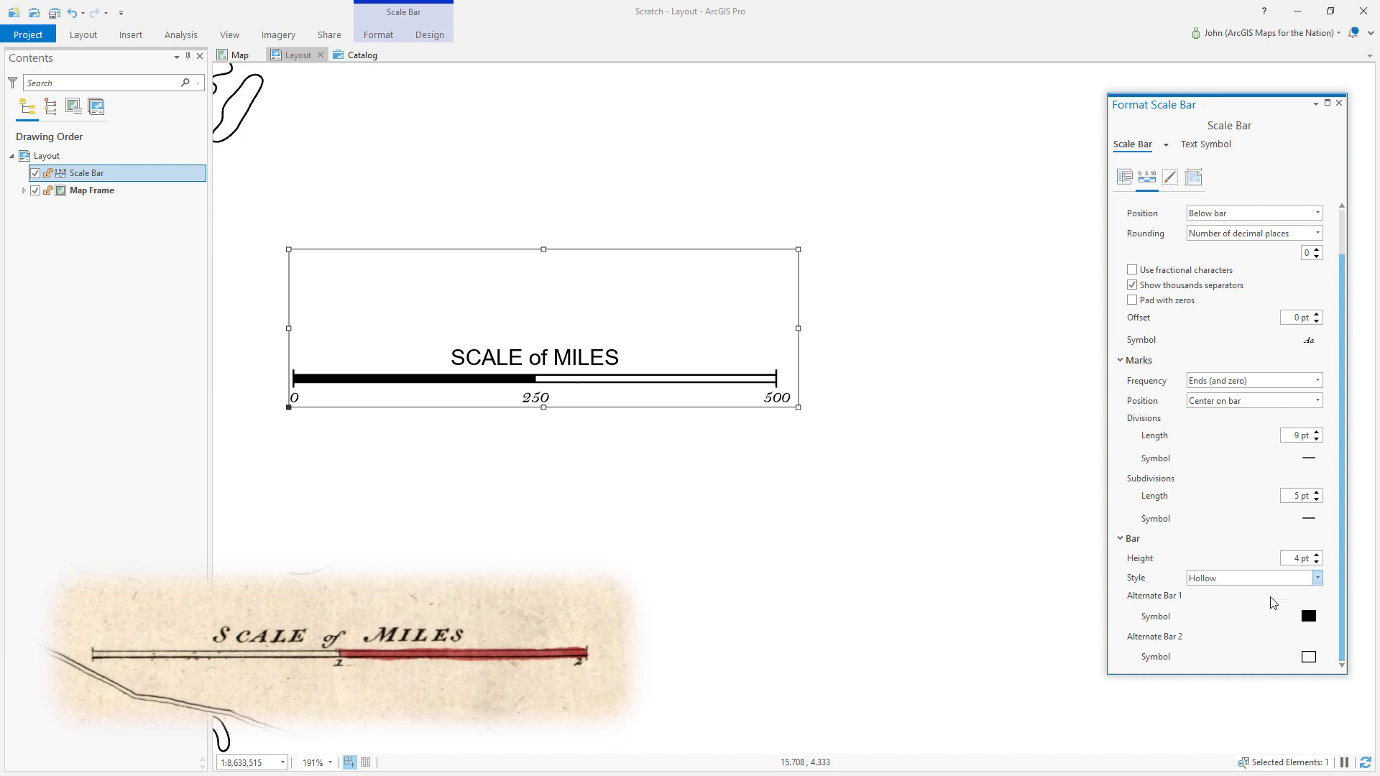
left_click(1312, 581)
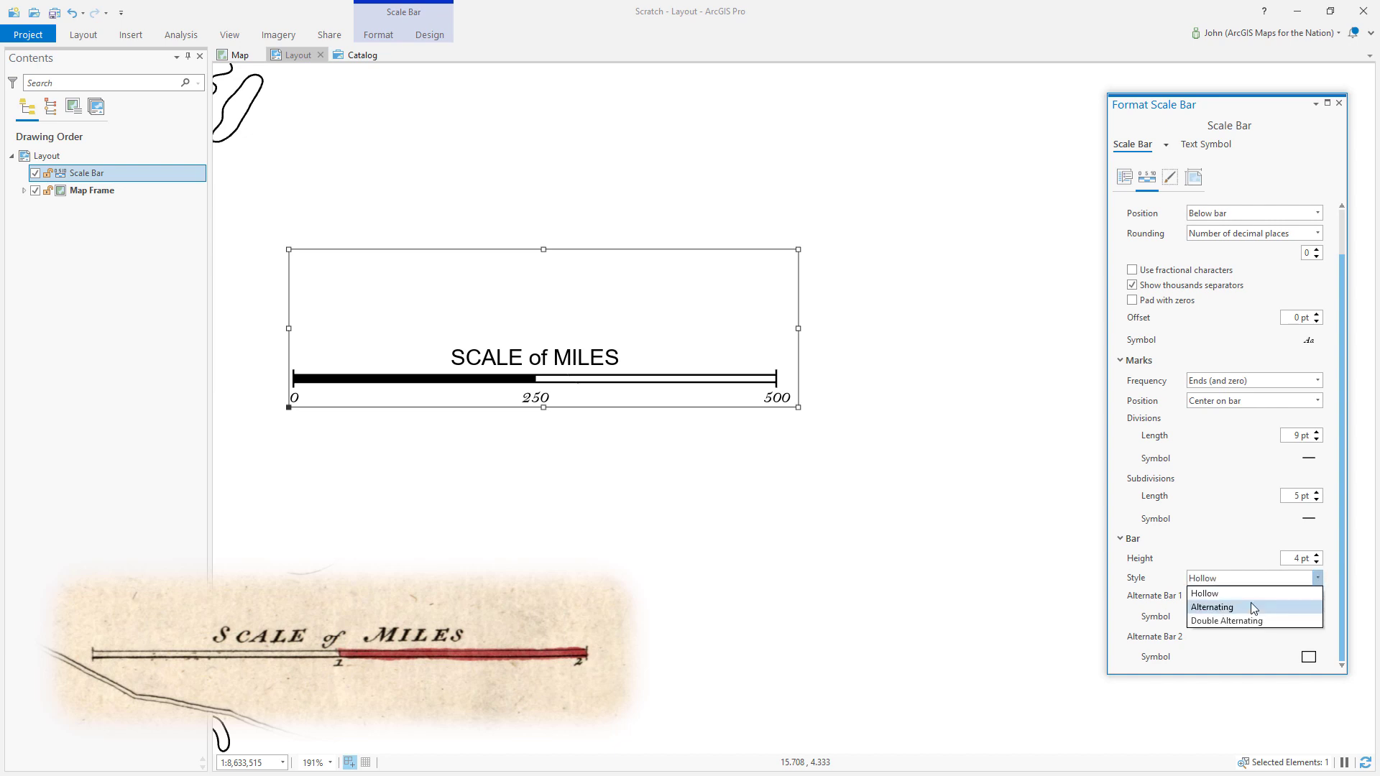
left_click(1252, 599)
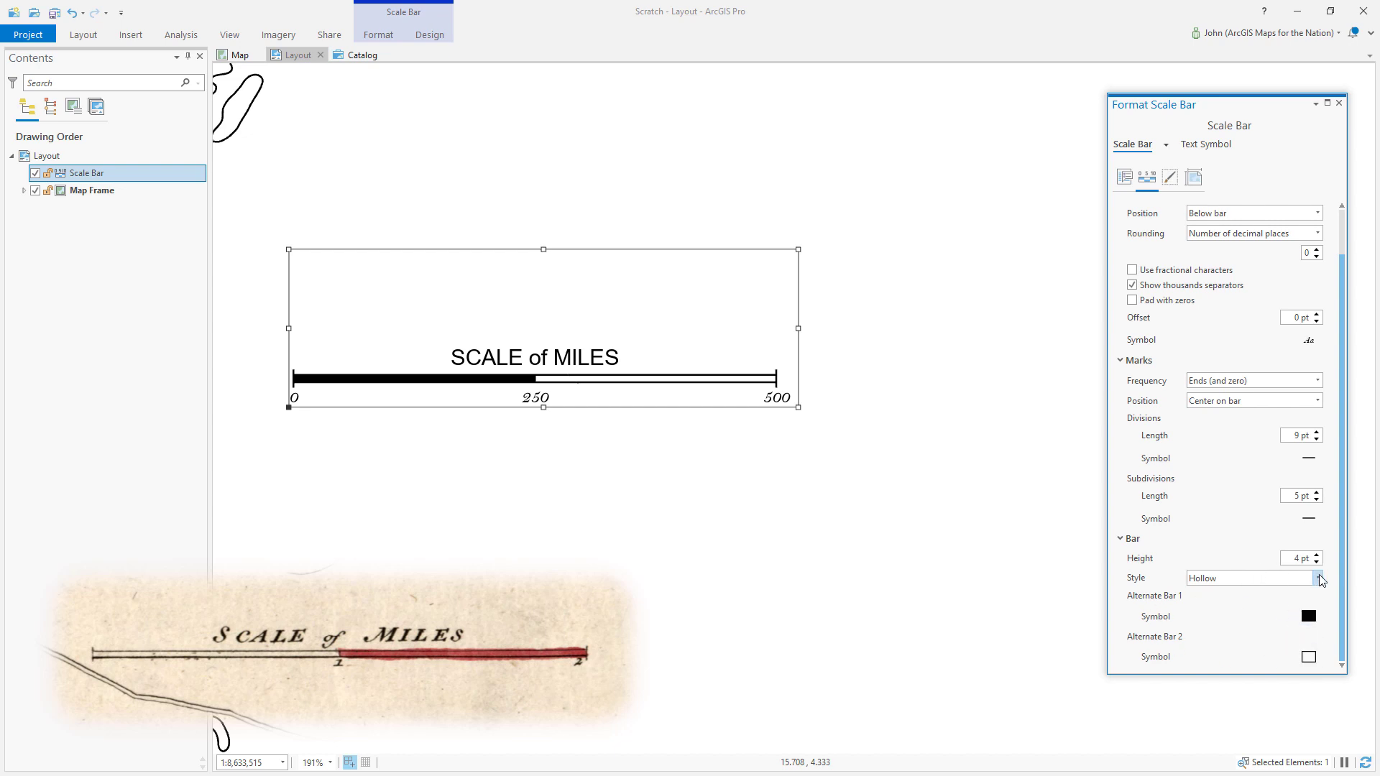
left_click(1318, 579)
left_click(1257, 620)
left_click(1317, 578)
left_click(1267, 606)
Make the first alternating bar section hollow with No color fill.
left_click(1308, 617)
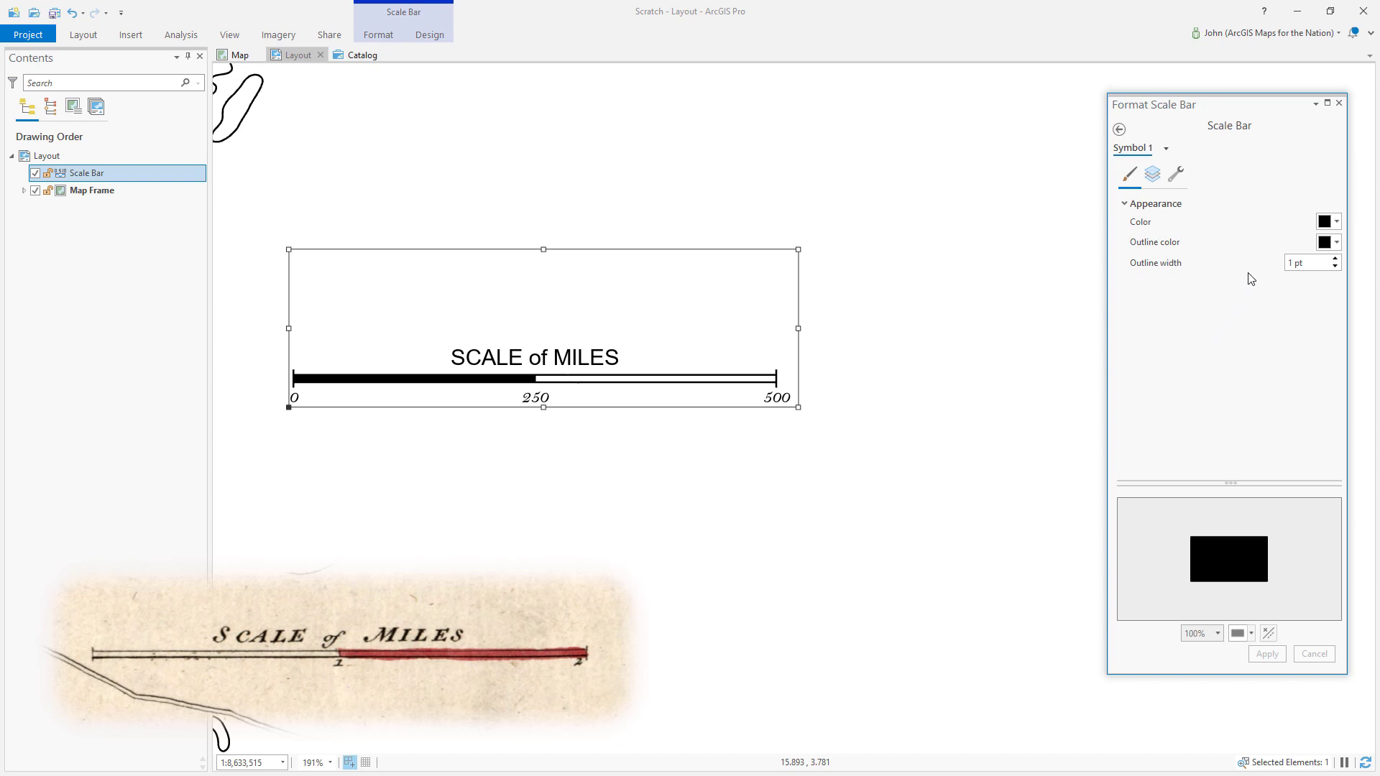
left_click(1324, 222)
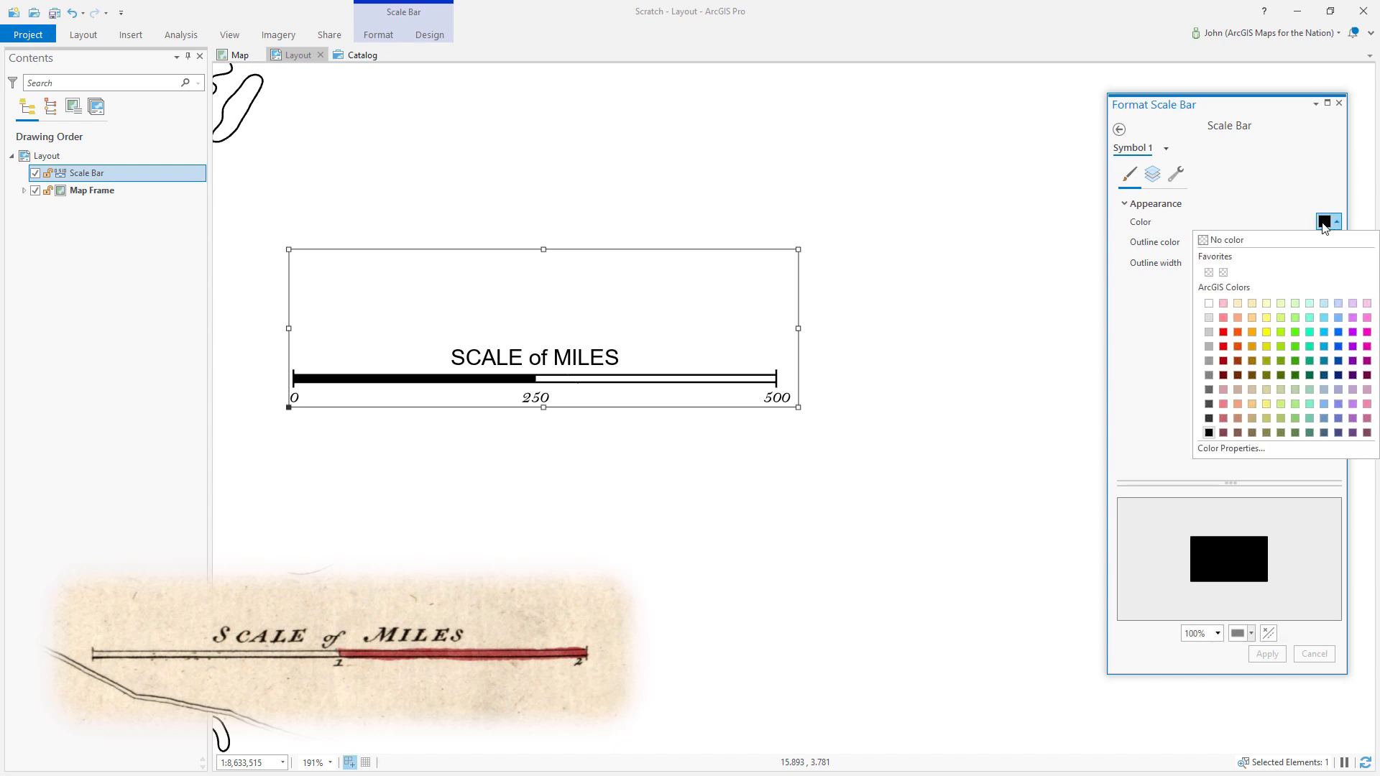
left_click(1244, 242)
left_click(1272, 421)
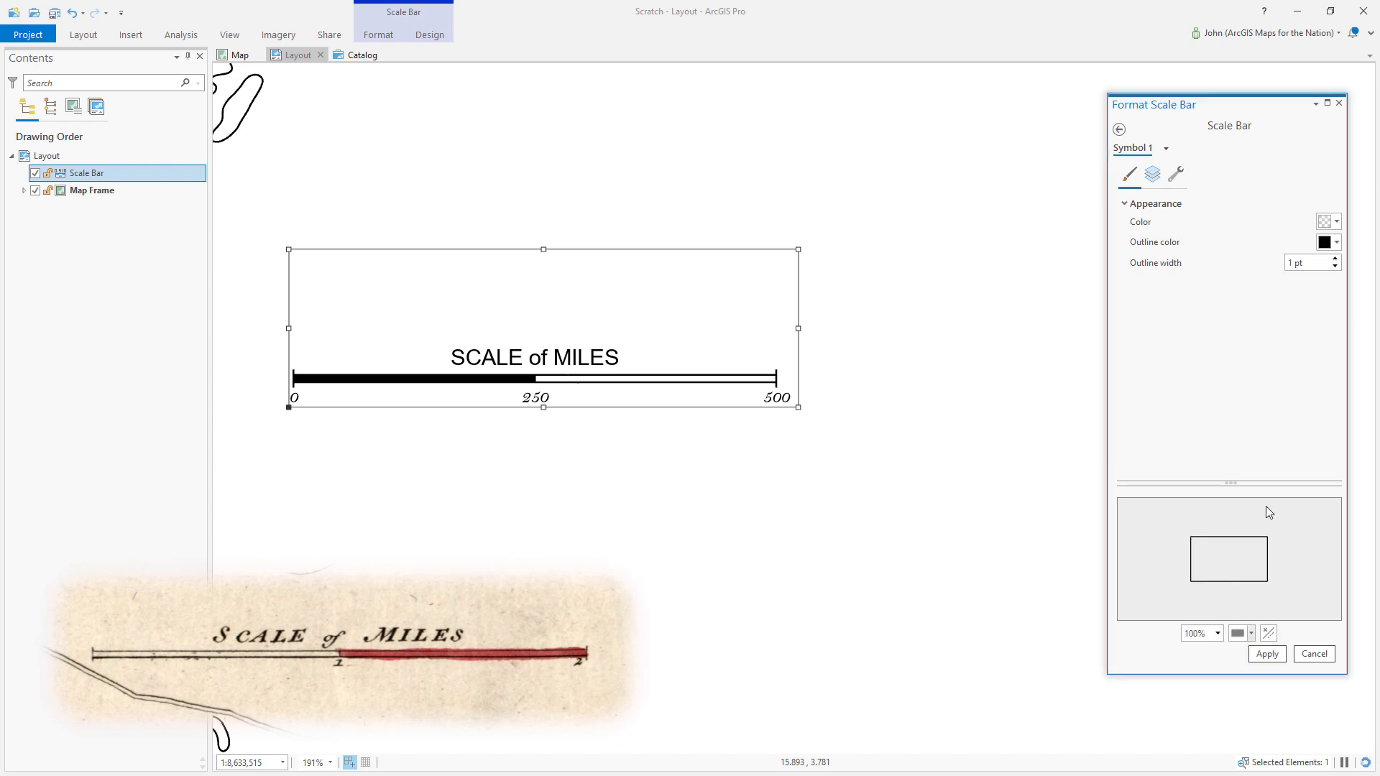
left_click(1119, 129)
Fill the second bar section with solid black and apply it.
left_click_drag(1342, 596, 1343, 625)
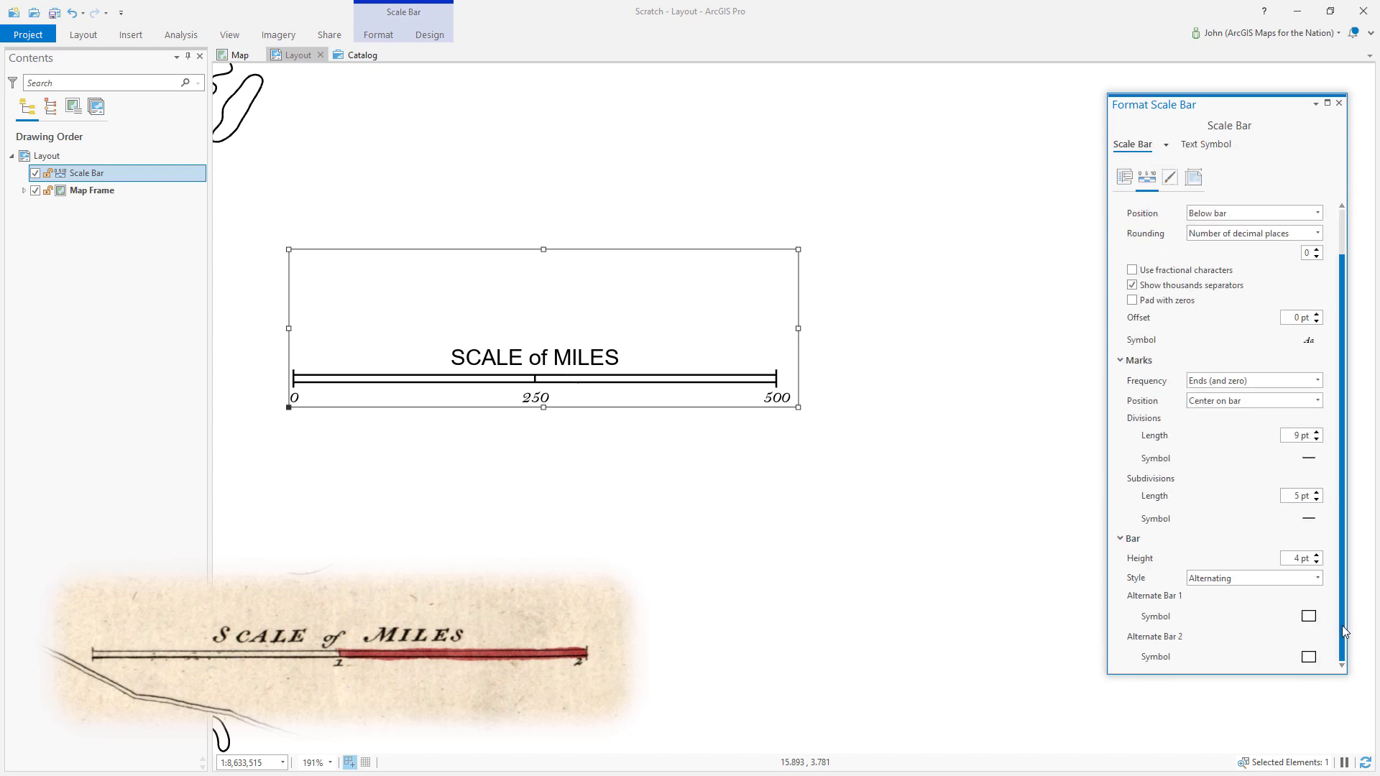
left_click(1309, 657)
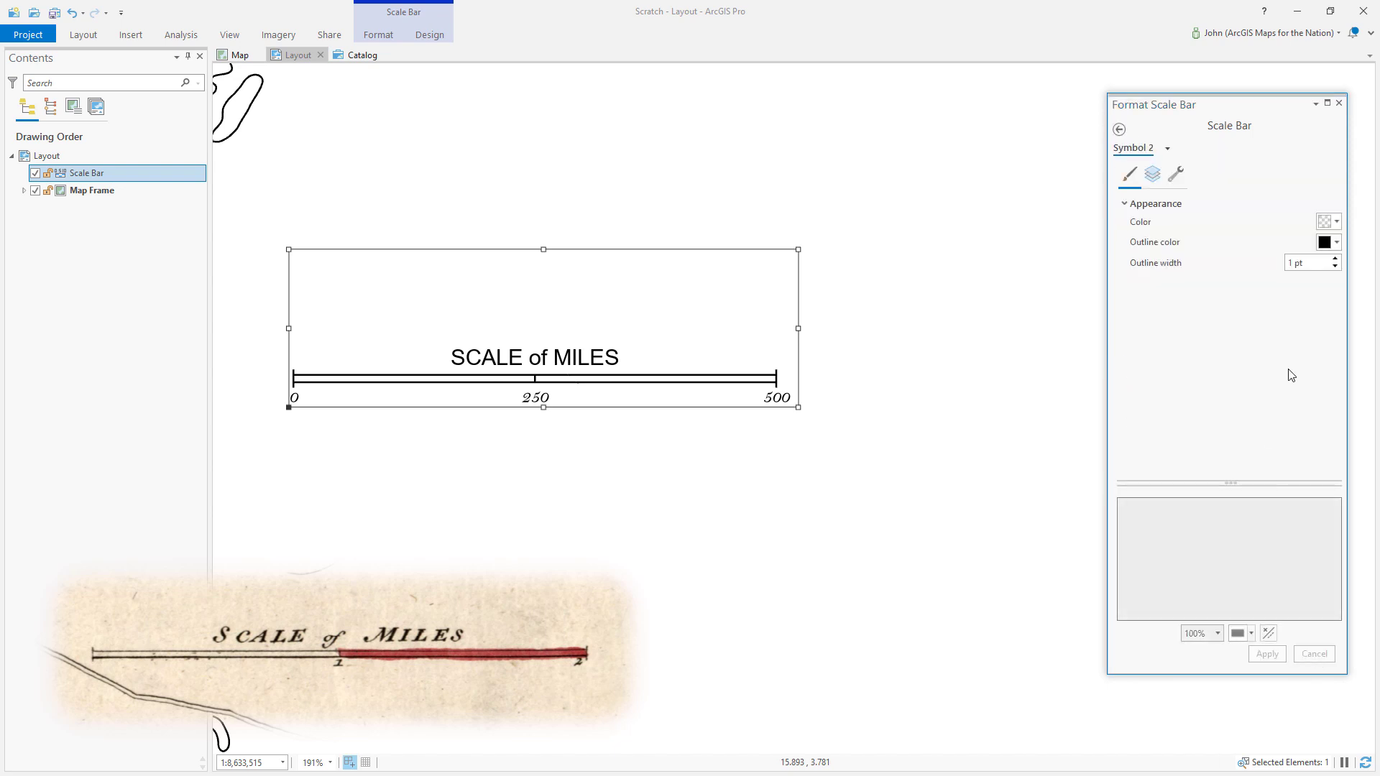
left_click(1330, 221)
left_click(1209, 432)
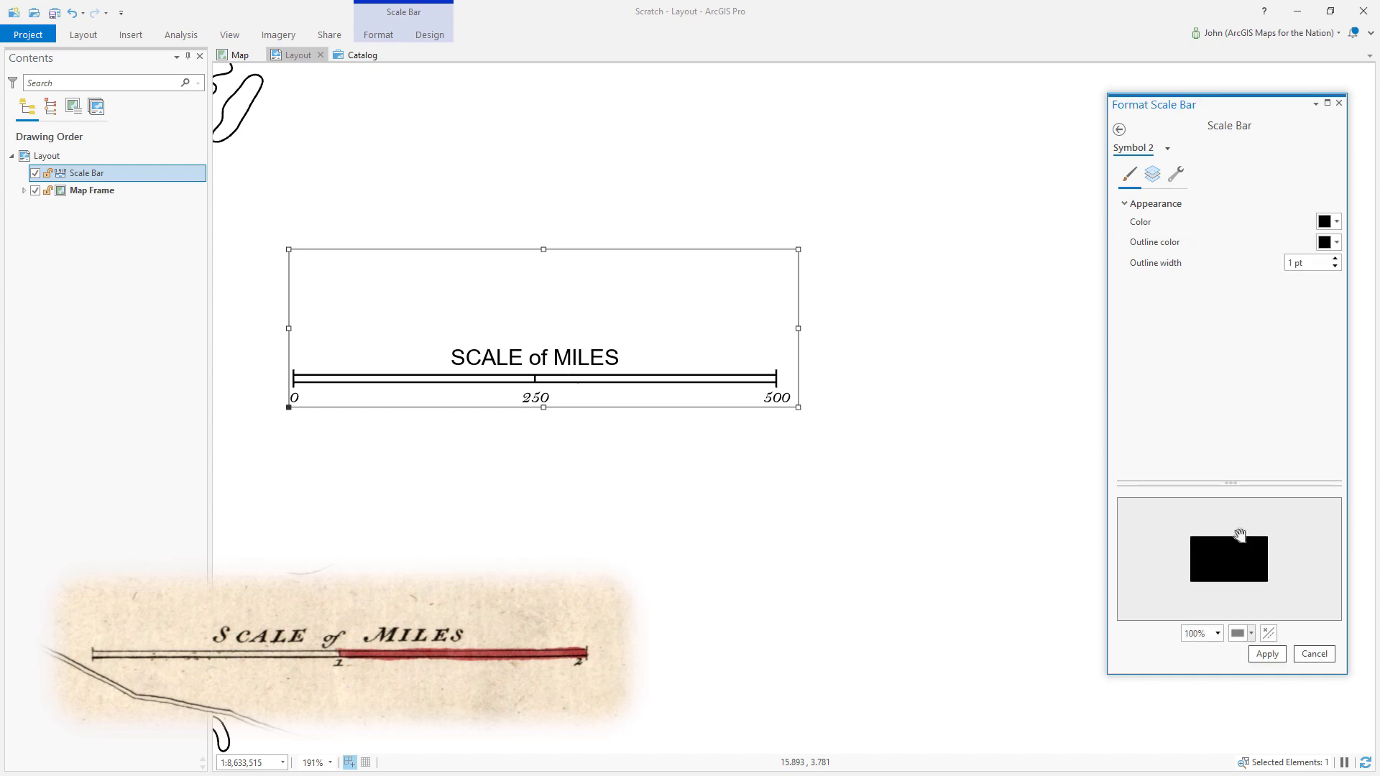
left_click(1269, 654)
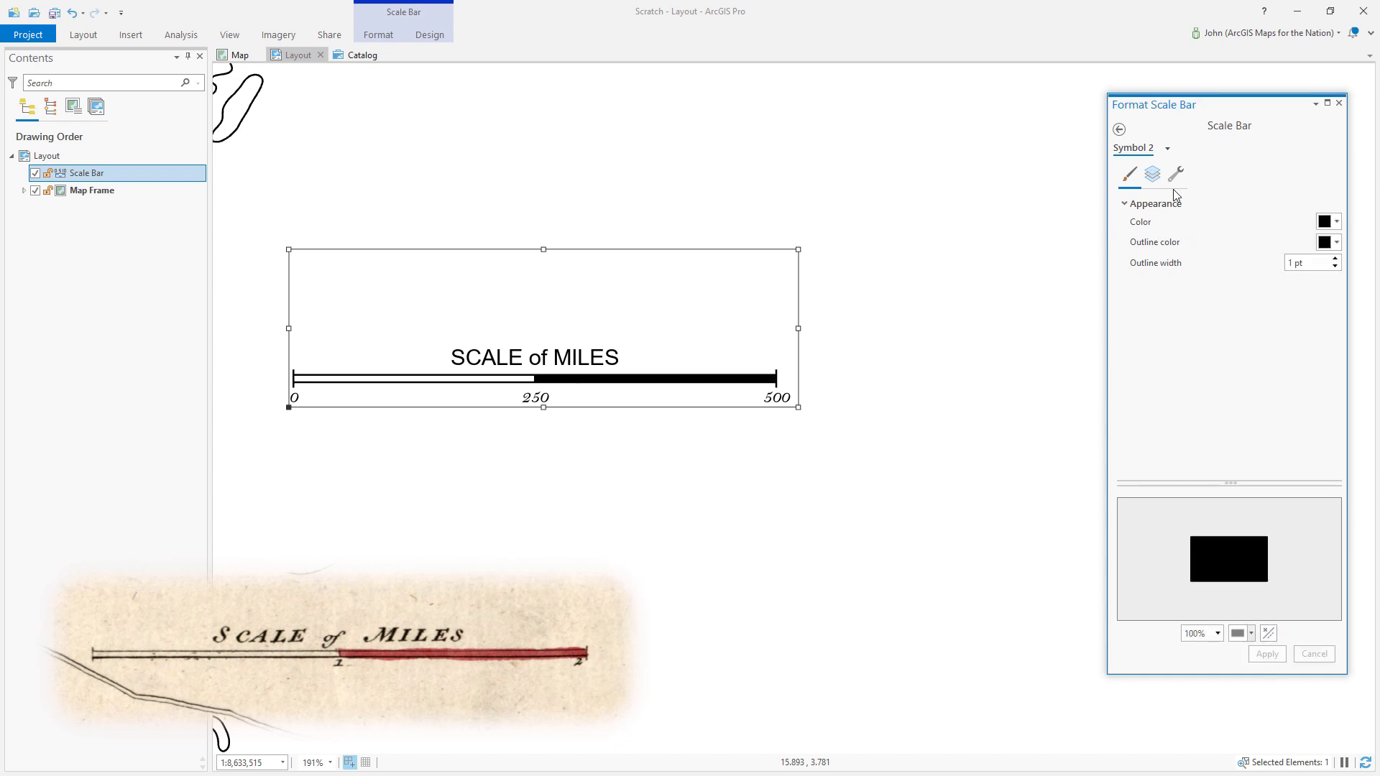
left_click(1119, 131)
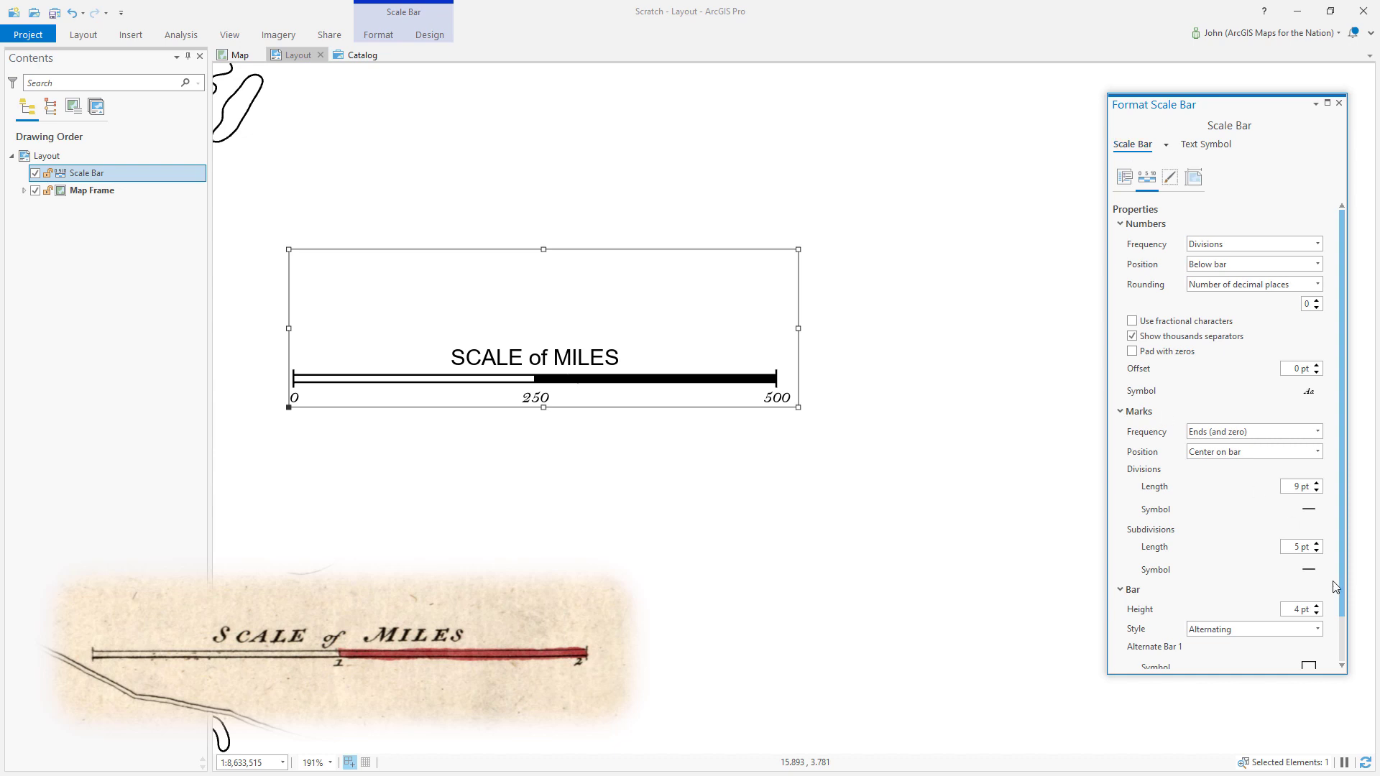
left_click_drag(1340, 572, 1346, 641)
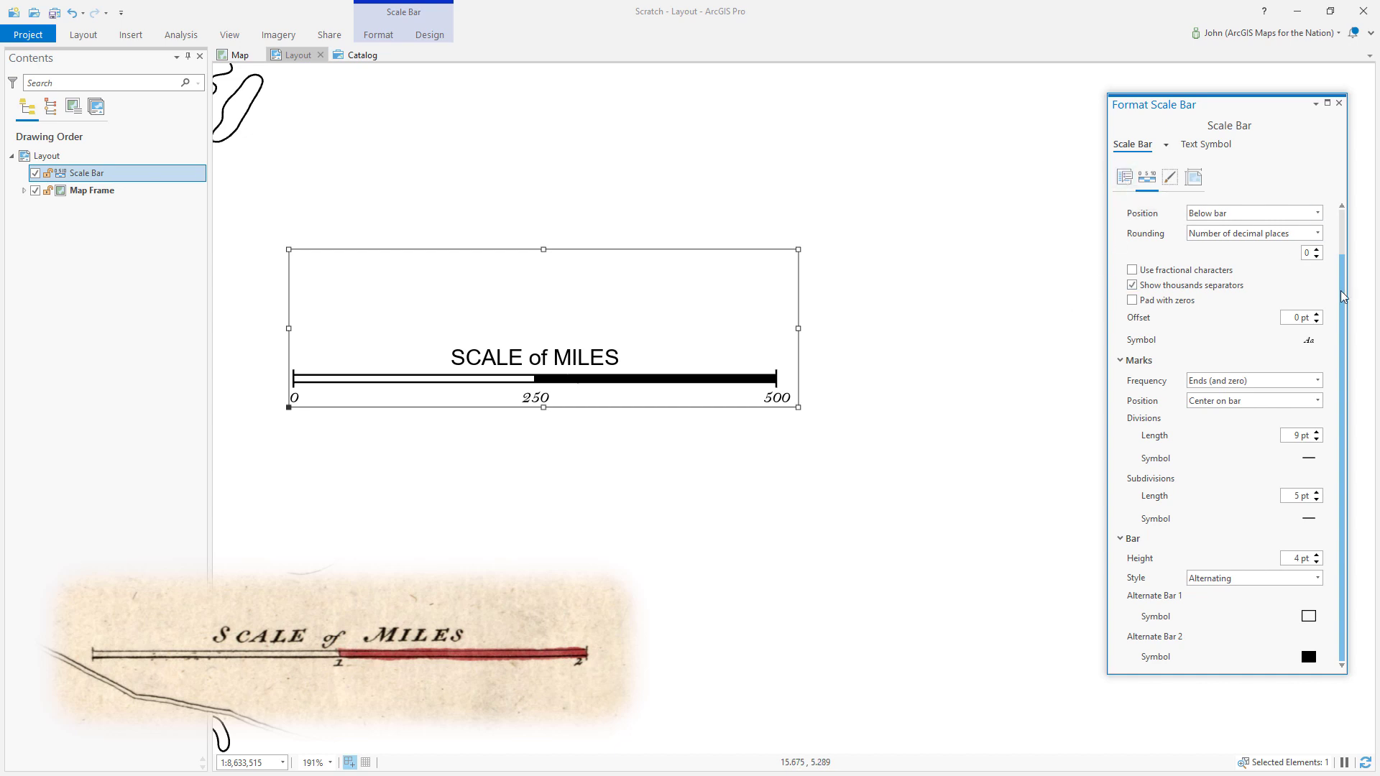
left_click_drag(1343, 297, 1343, 248)
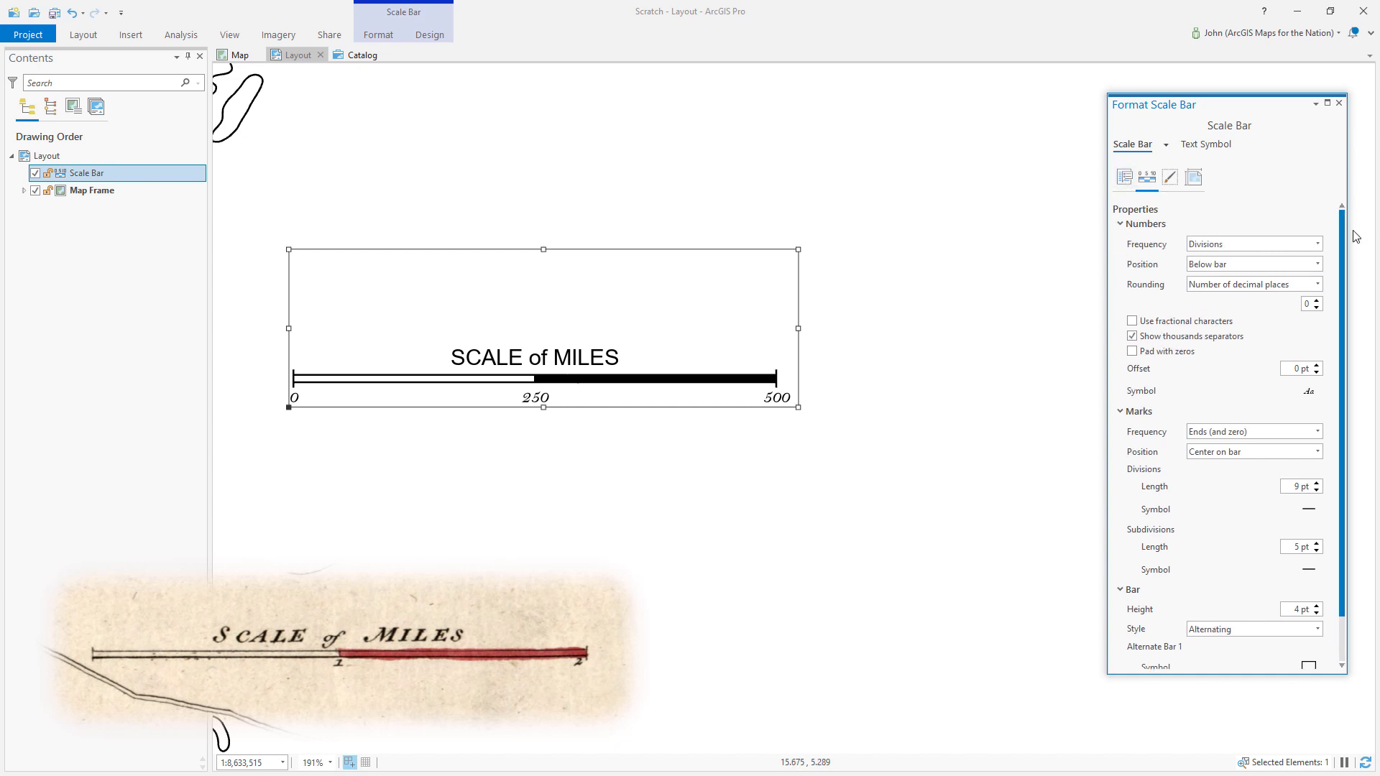
Change the SCALE of MILES label font to Bell MT Italic and apply it.
left_click(1125, 180)
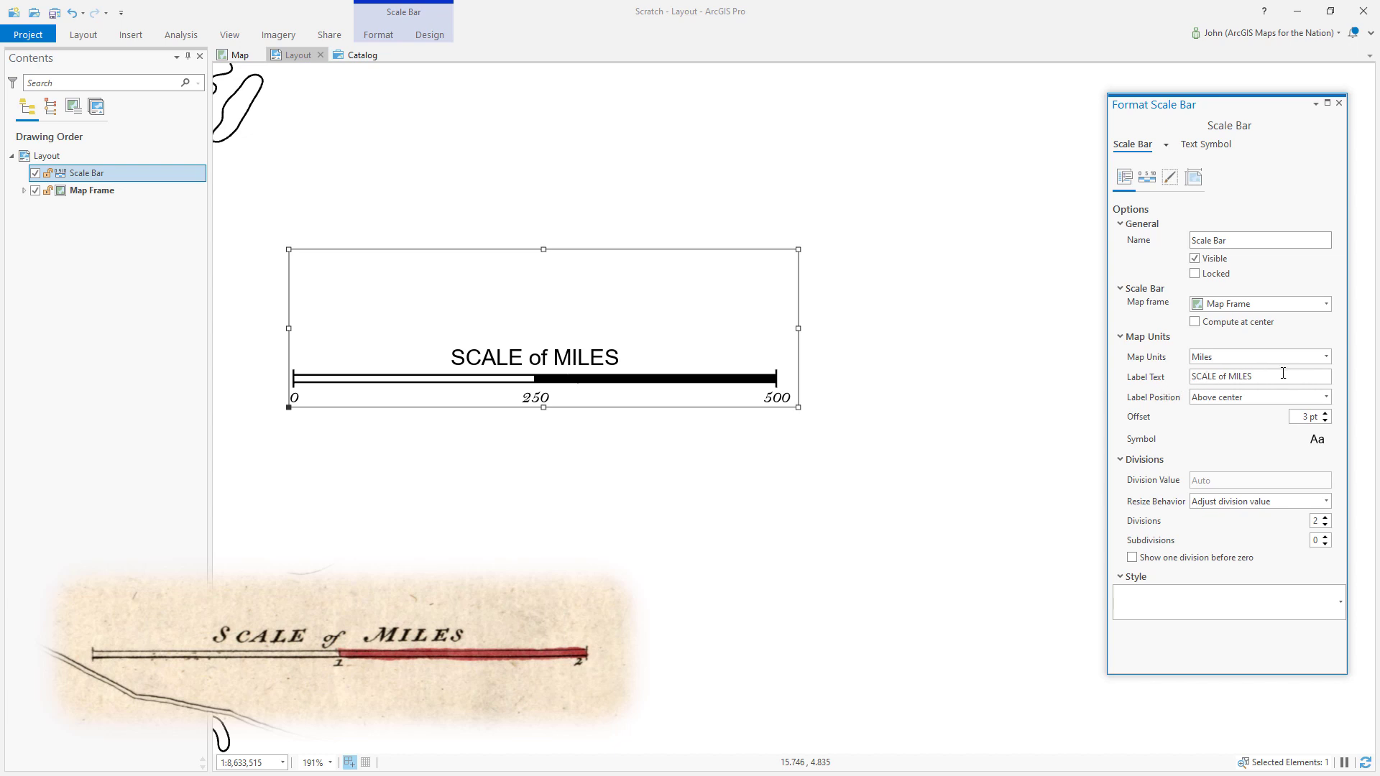
left_click(1317, 440)
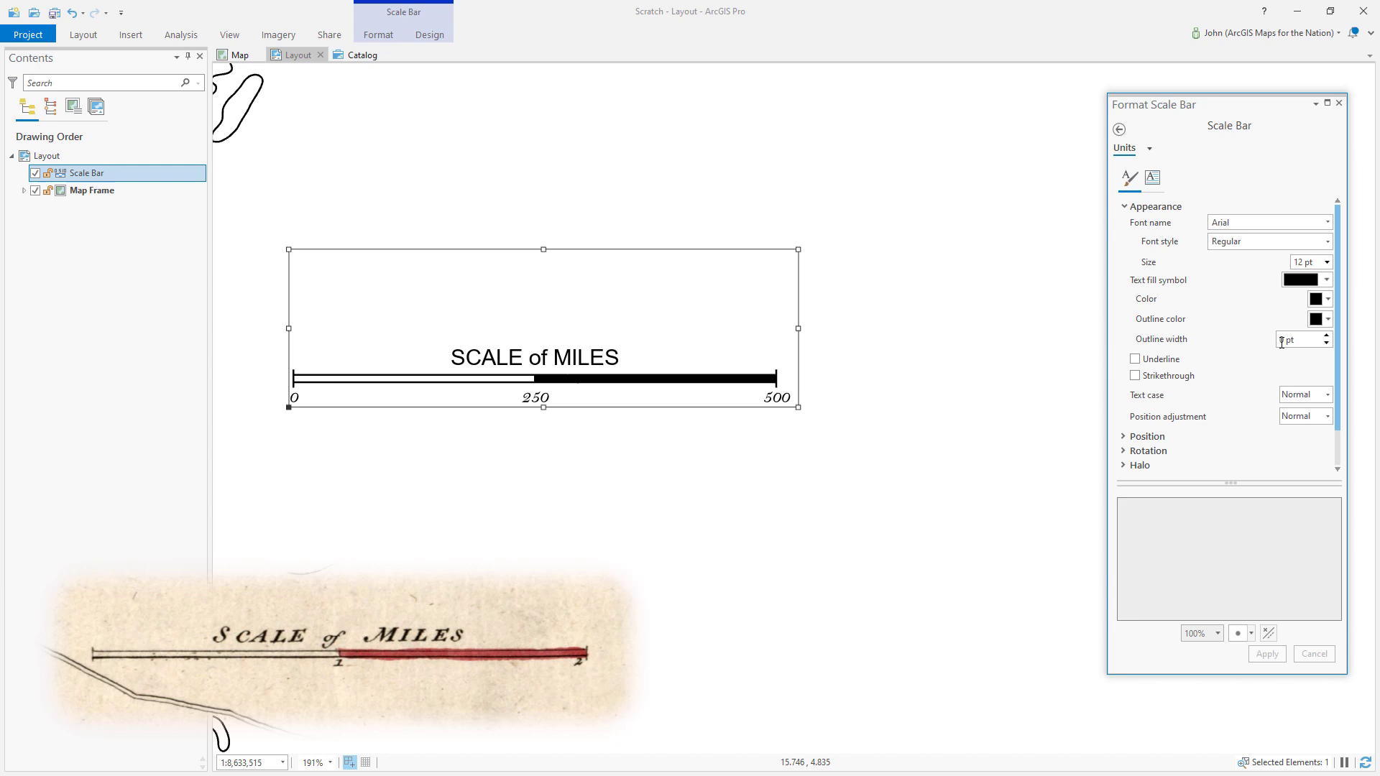
left_click(1328, 224)
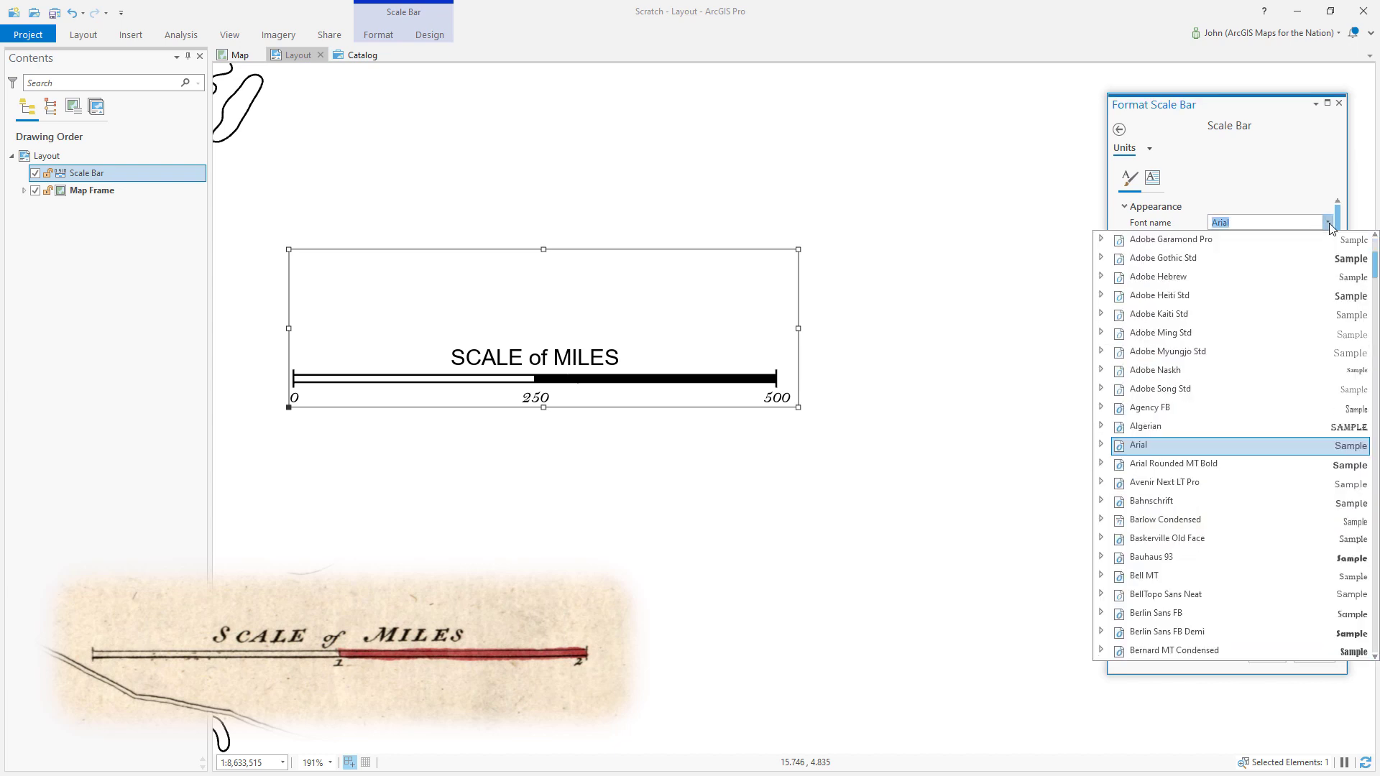
scroll(1187, 461, "down", 8)
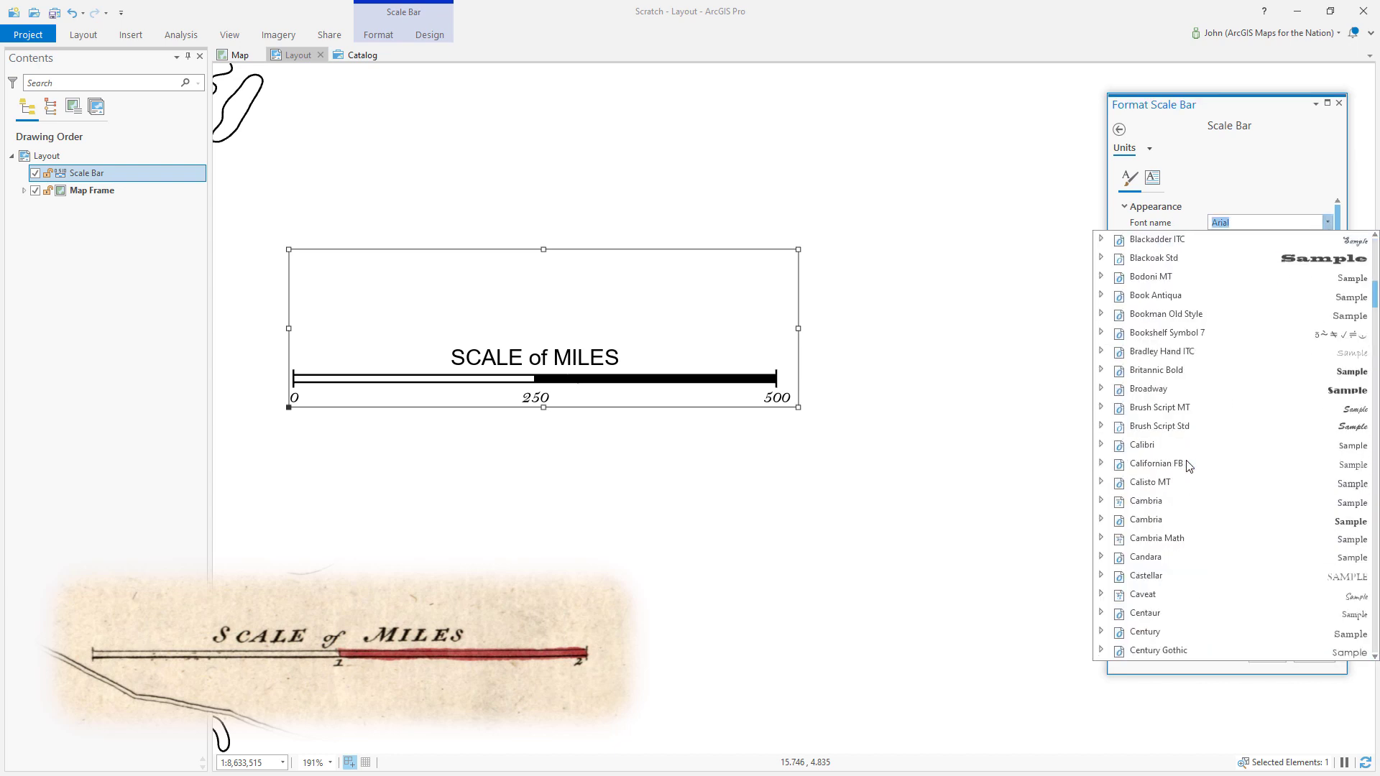
scroll(1187, 461, "up", 4)
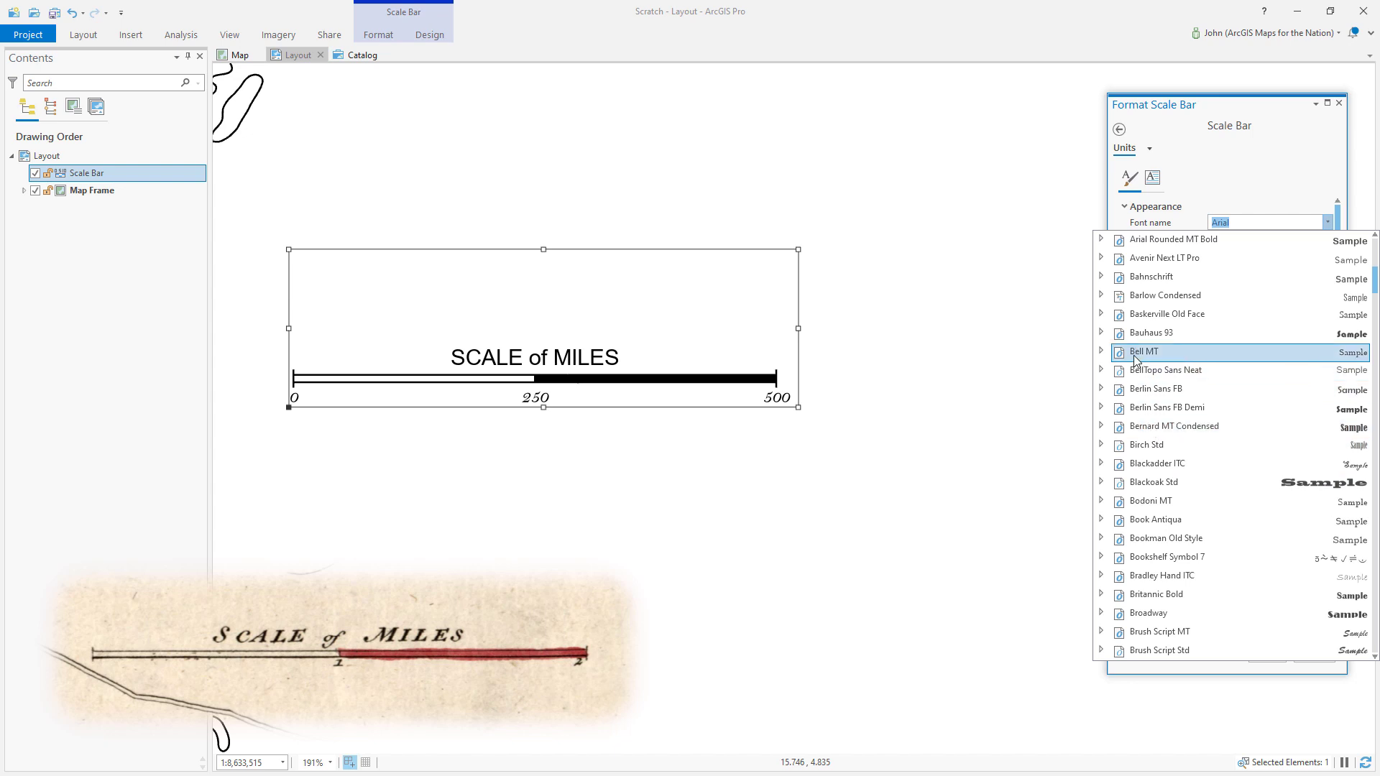
left_click(1100, 351)
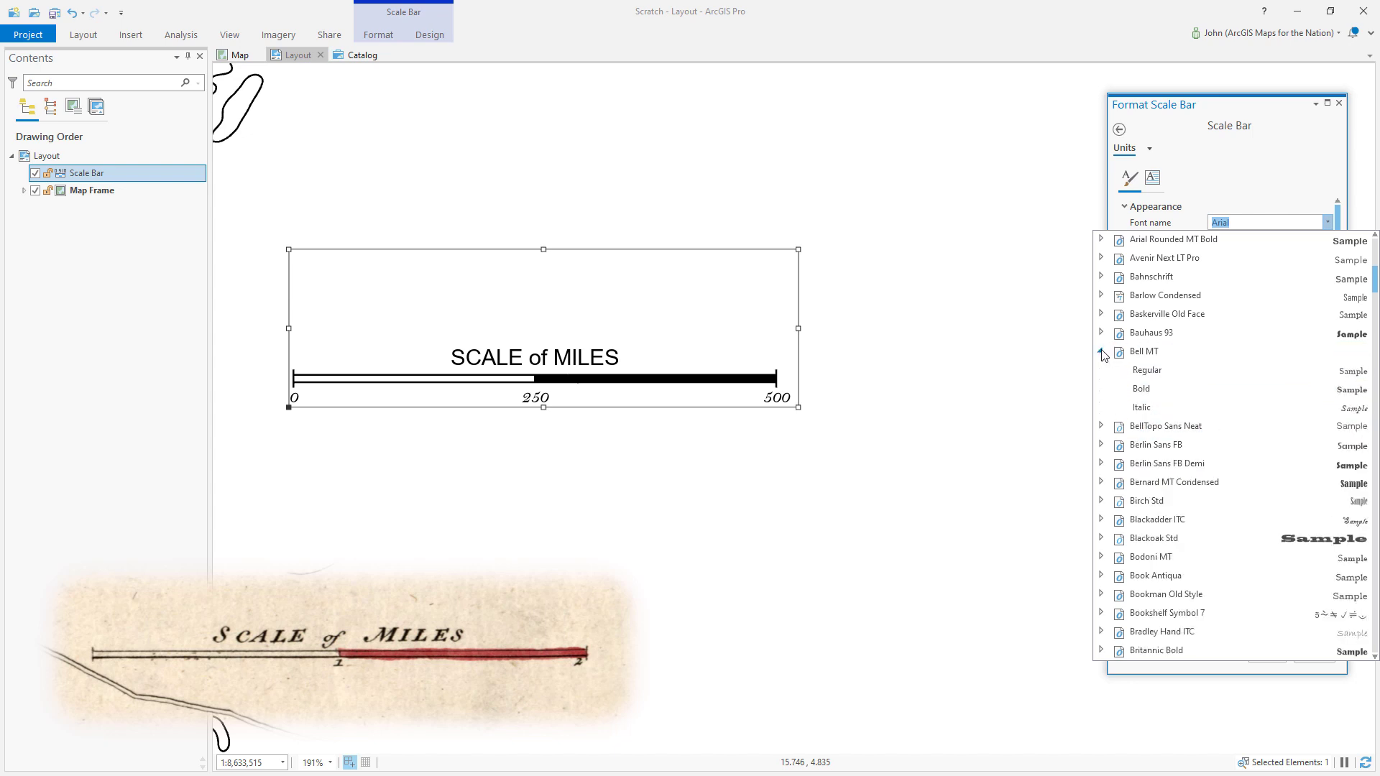
left_click(1136, 406)
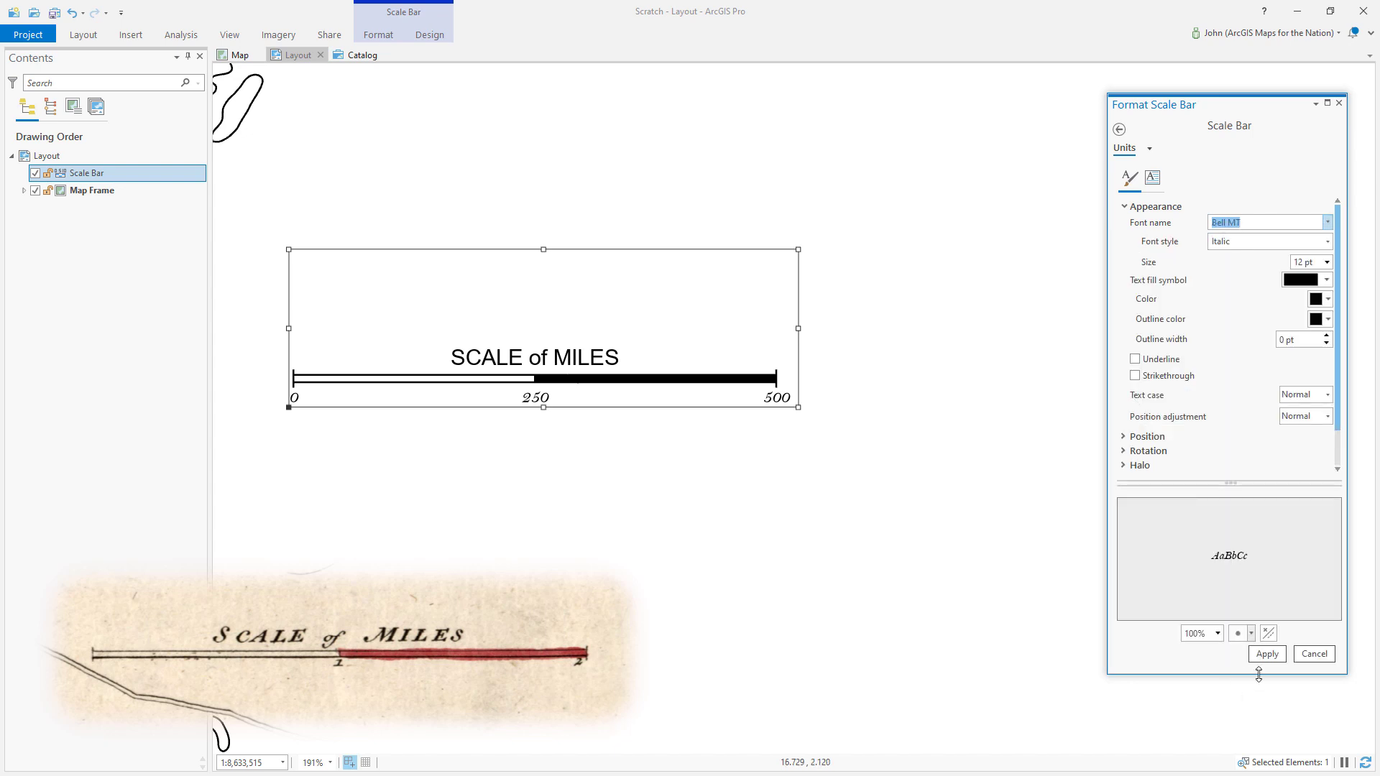
left_click(1267, 655)
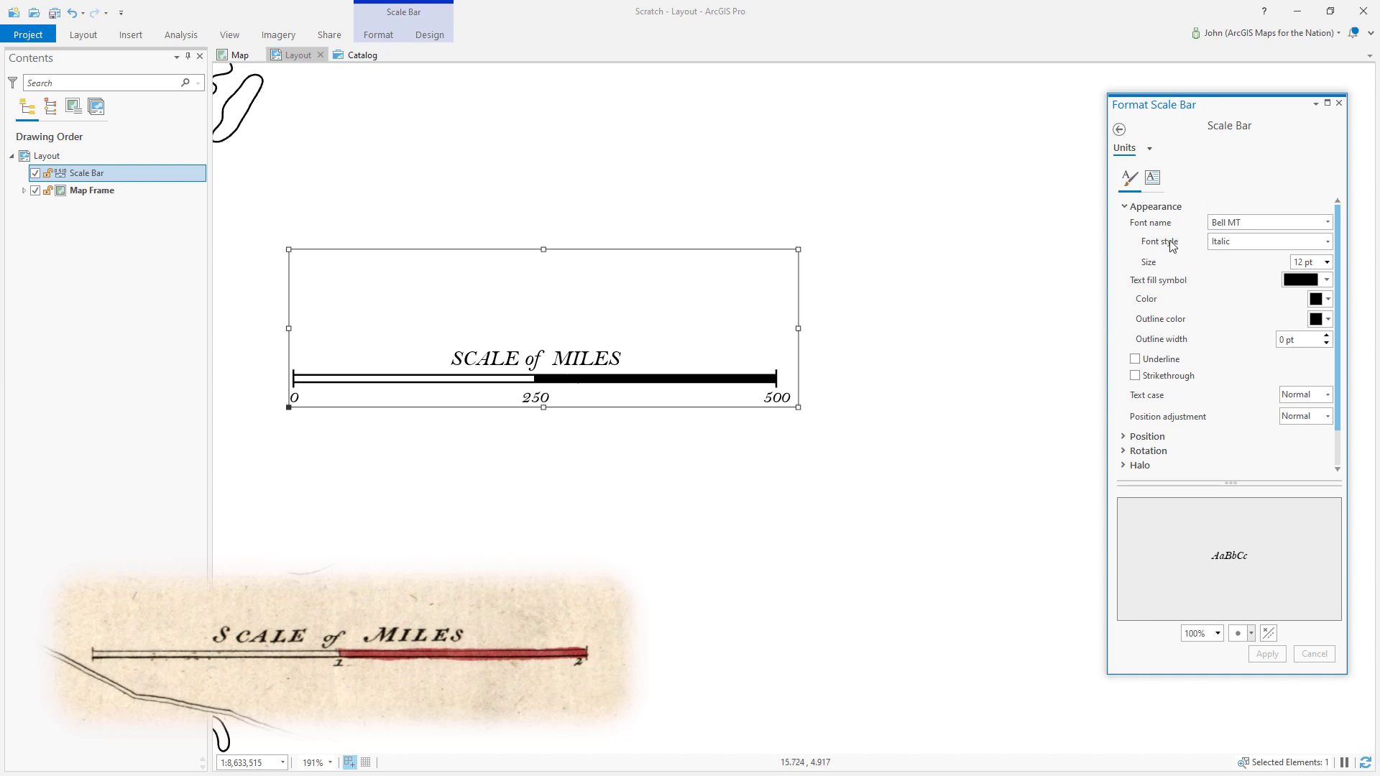
Set the label's letter spacing to 50% and apply it.
left_click(1154, 180)
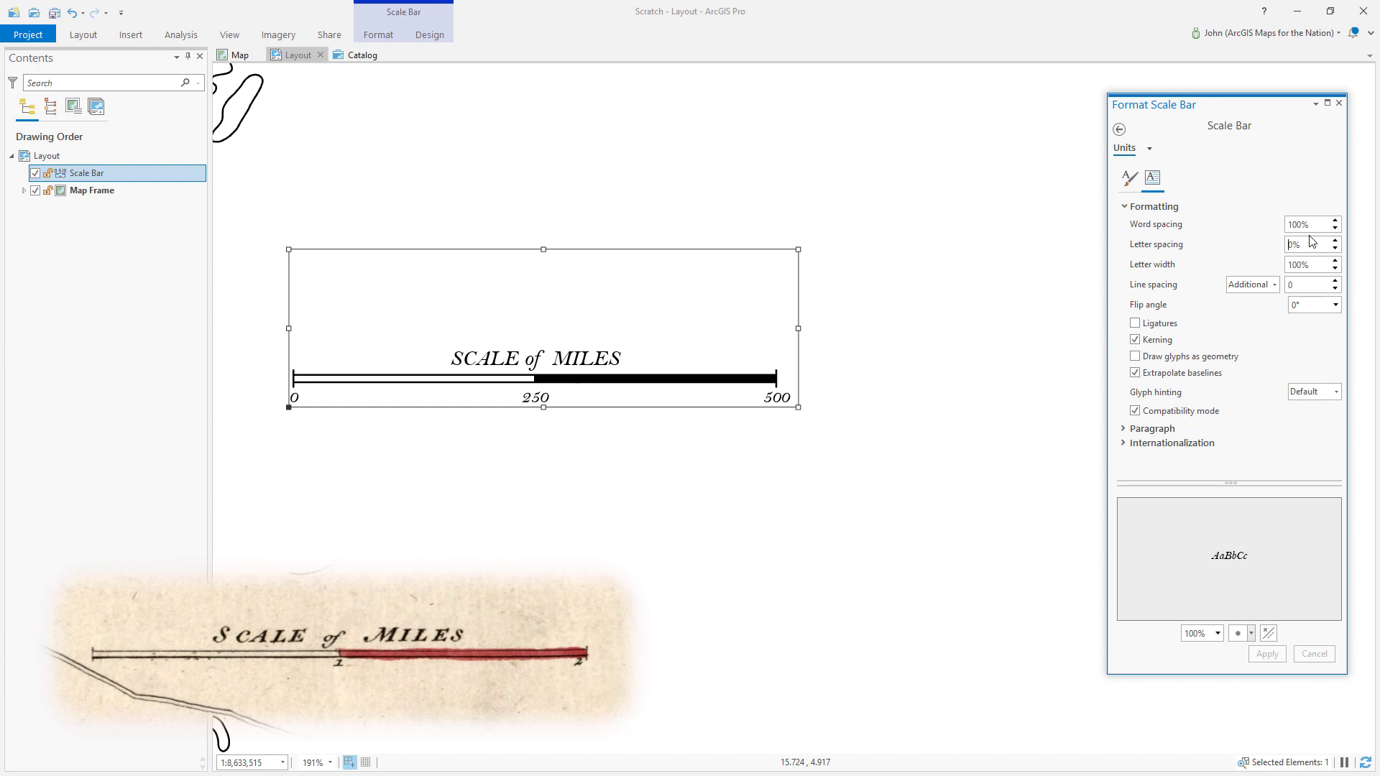
type("5")
key("Tab")
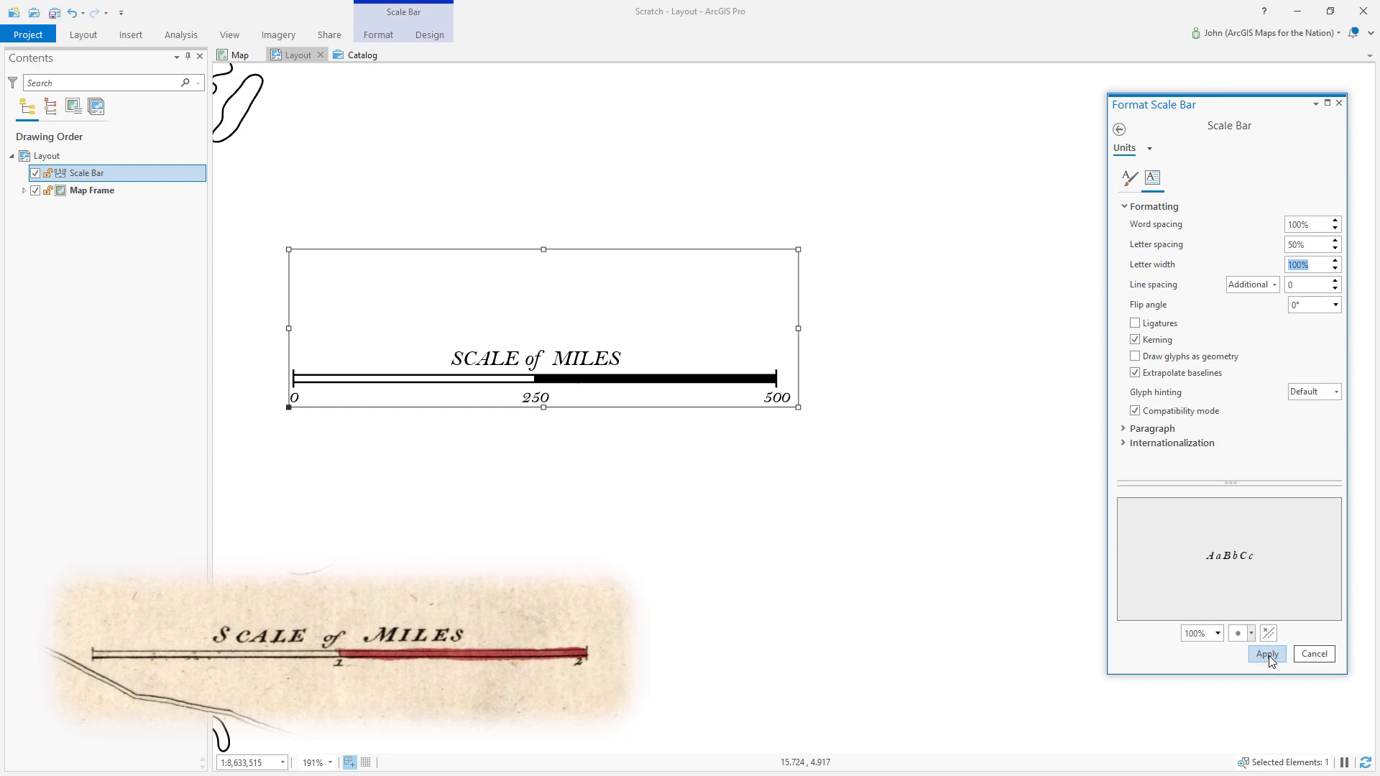
left_click(1268, 655)
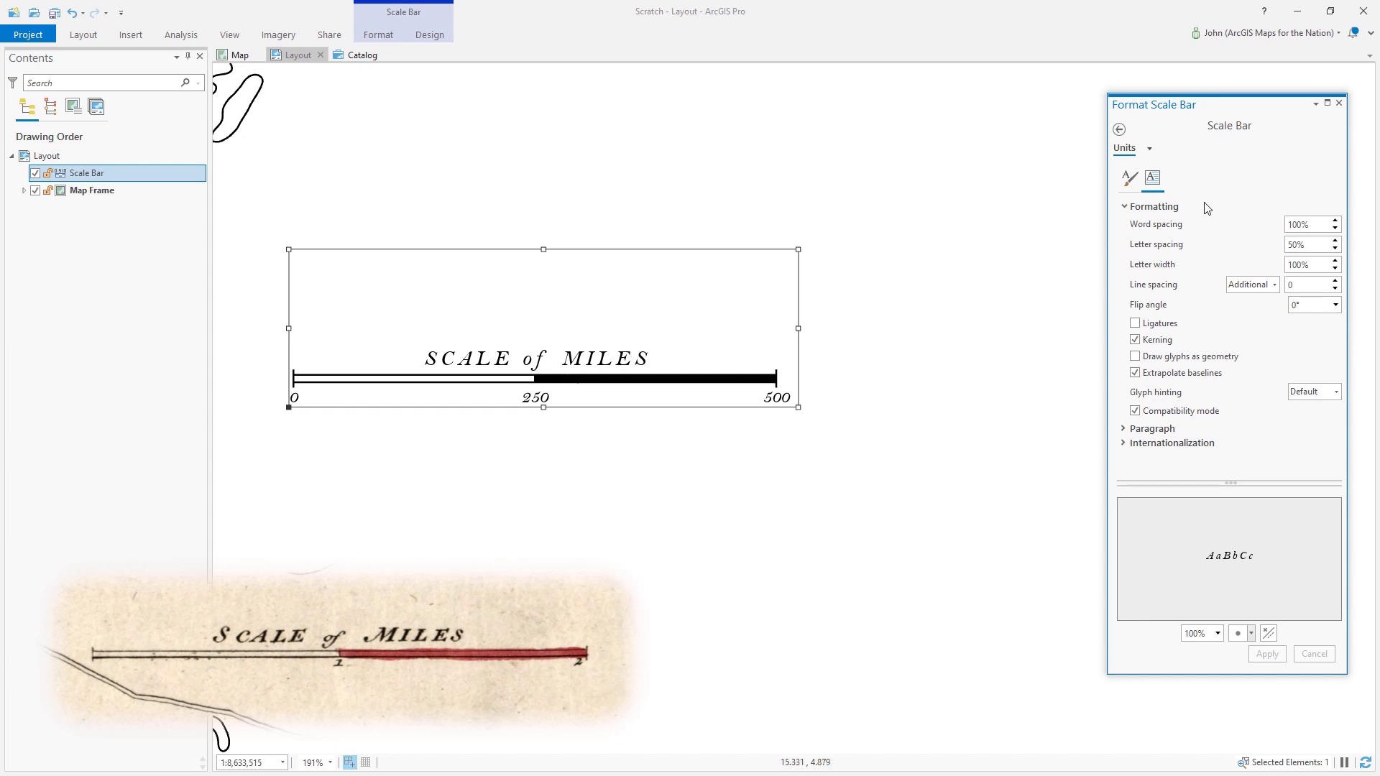
Leave the label text settings, view the Display tab, then return to Properties.
left_click(1119, 129)
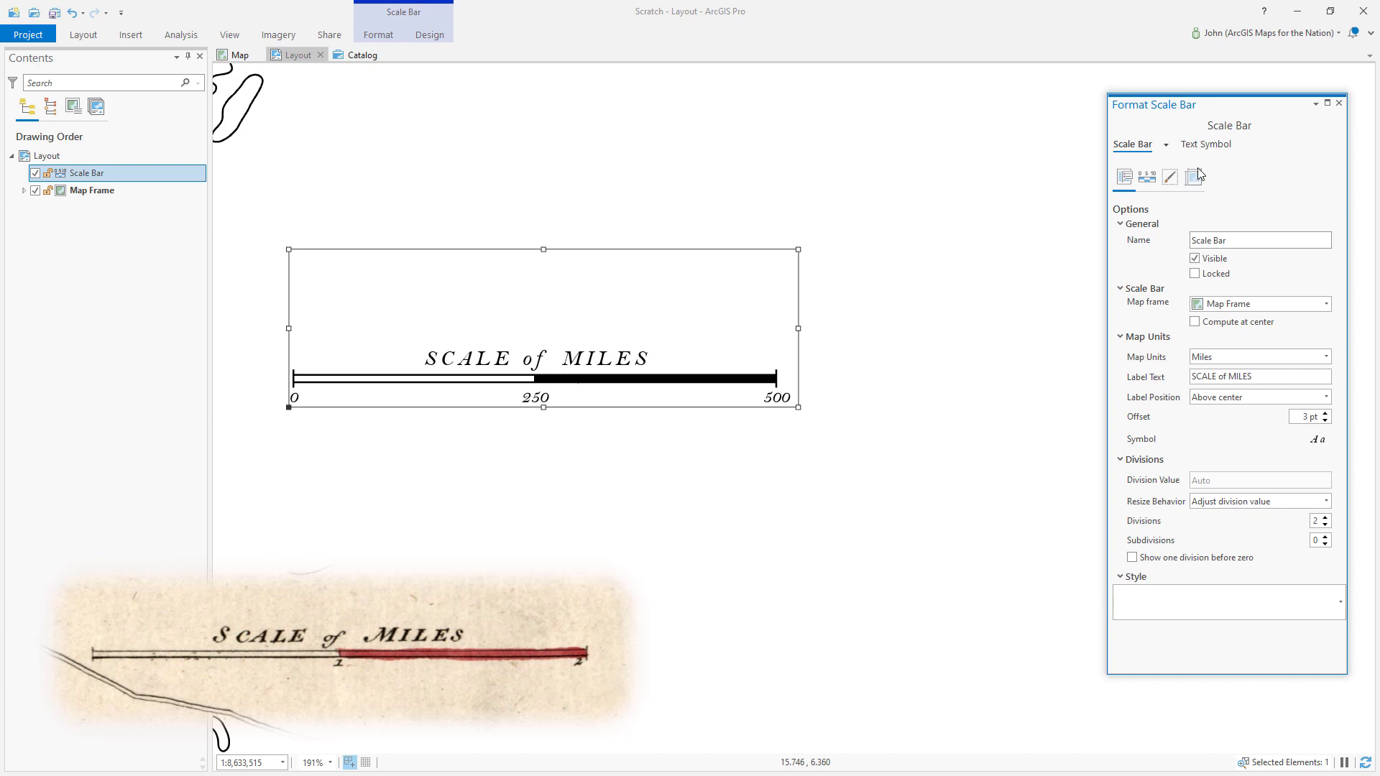
left_click(1171, 179)
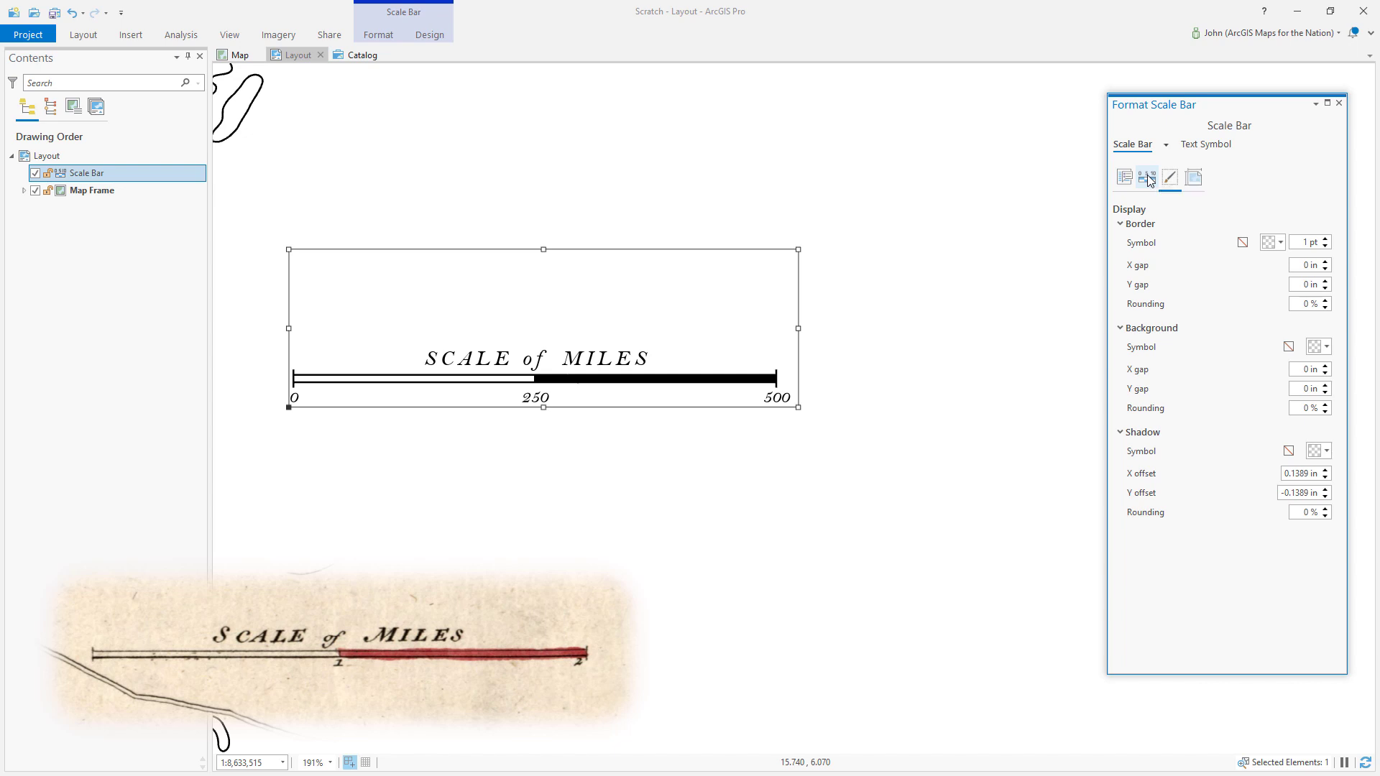
left_click(1147, 175)
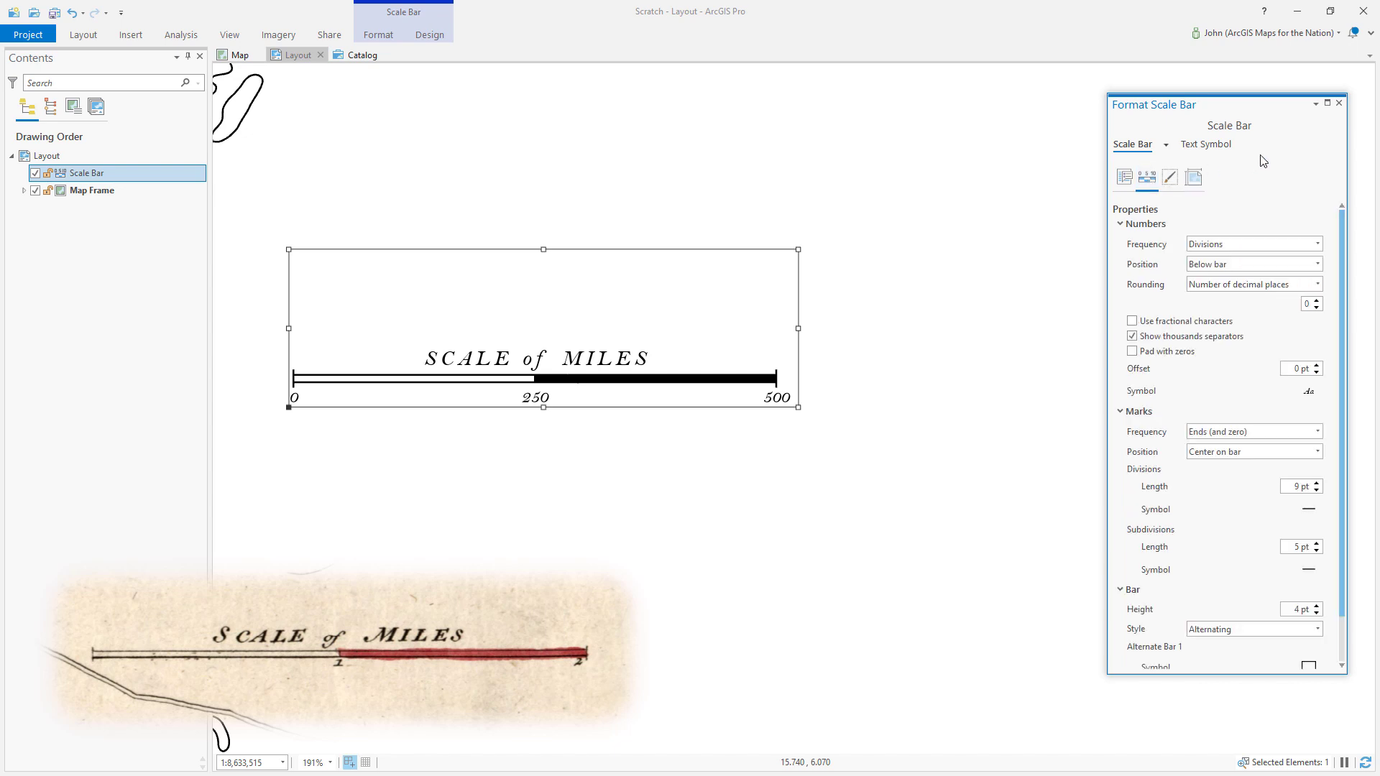